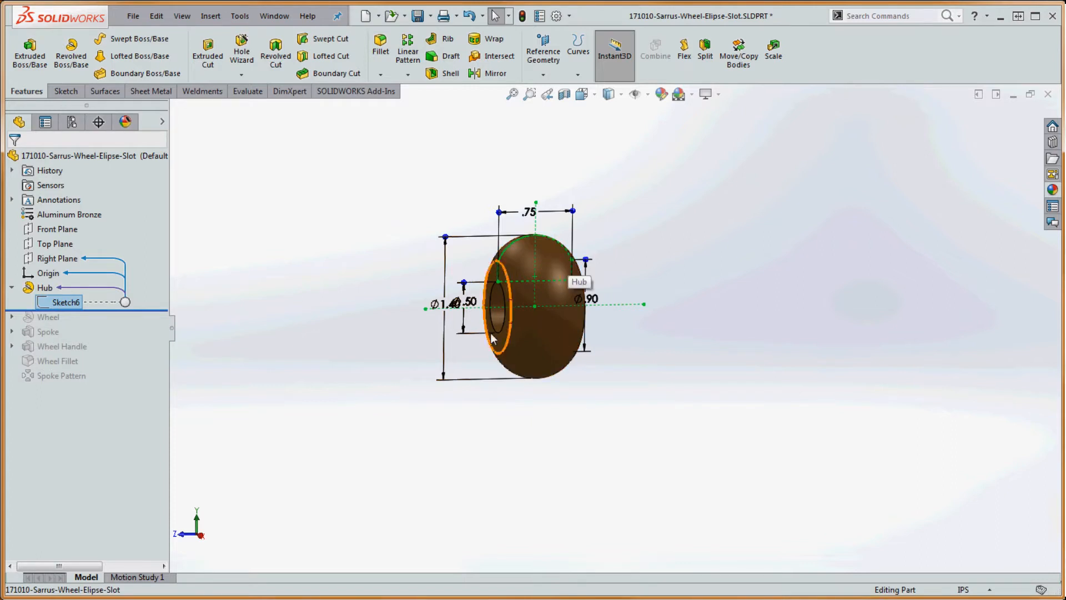
- Rebuild the part and roll the feature history forward to include the Wheel feature
scroll(516, 297, "down", 3)
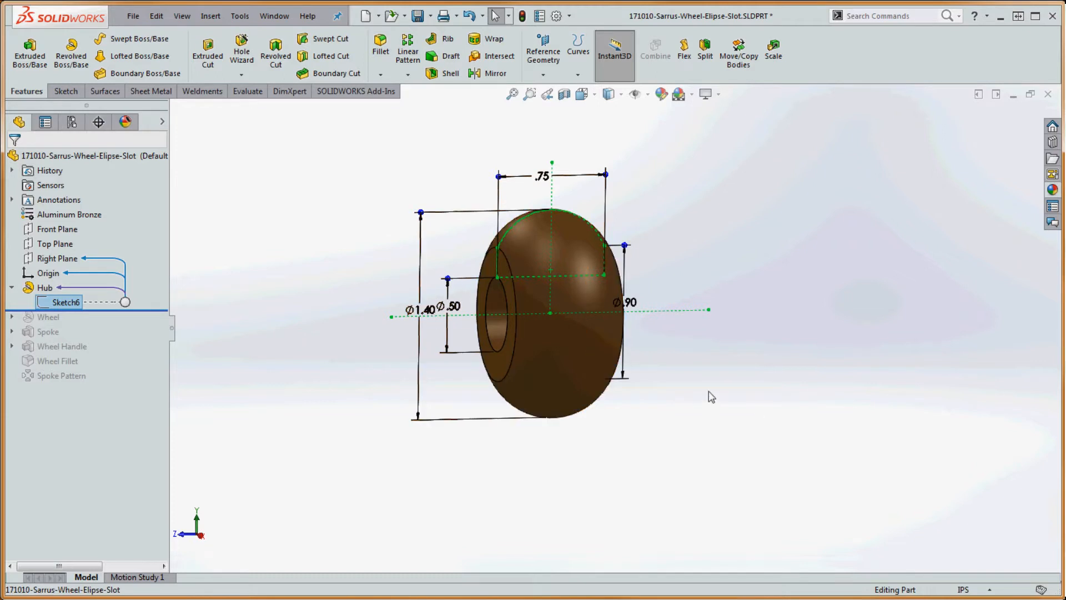
middle_click_drag(694, 344, 772, 363)
left_click(523, 16)
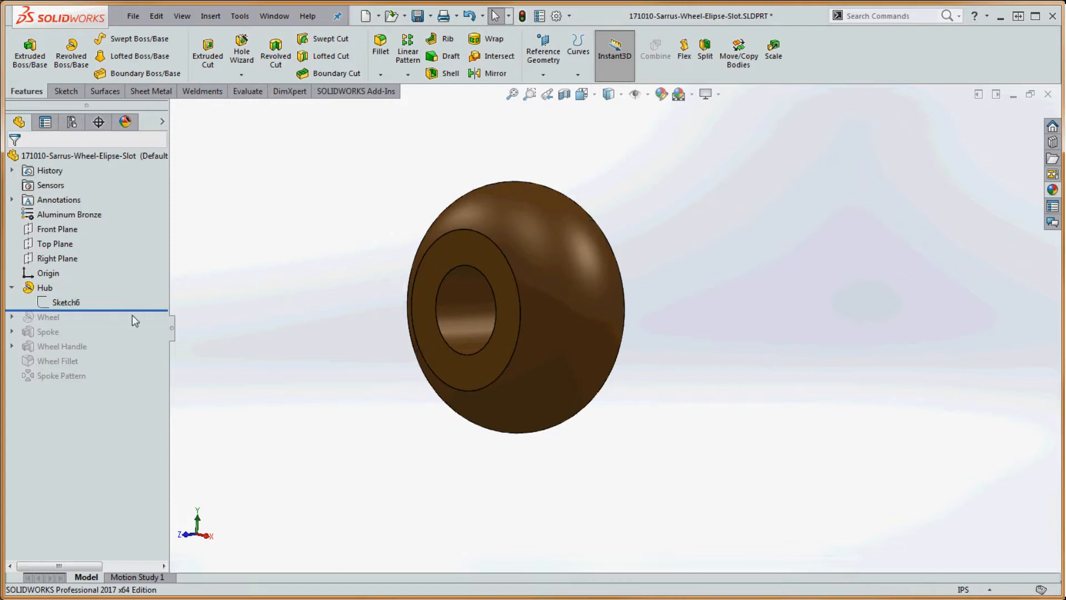
left_click_drag(112, 310, 112, 325)
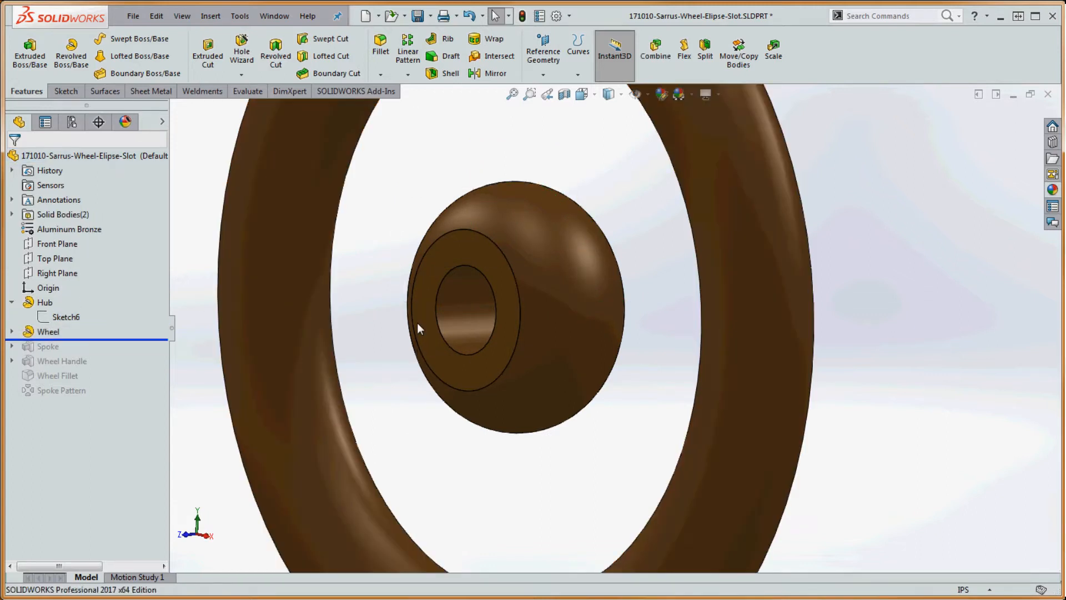
- Preview a section through the hub and wheel on the Right Plane to examine both profiles, without keeping the section view
left_click(564, 95)
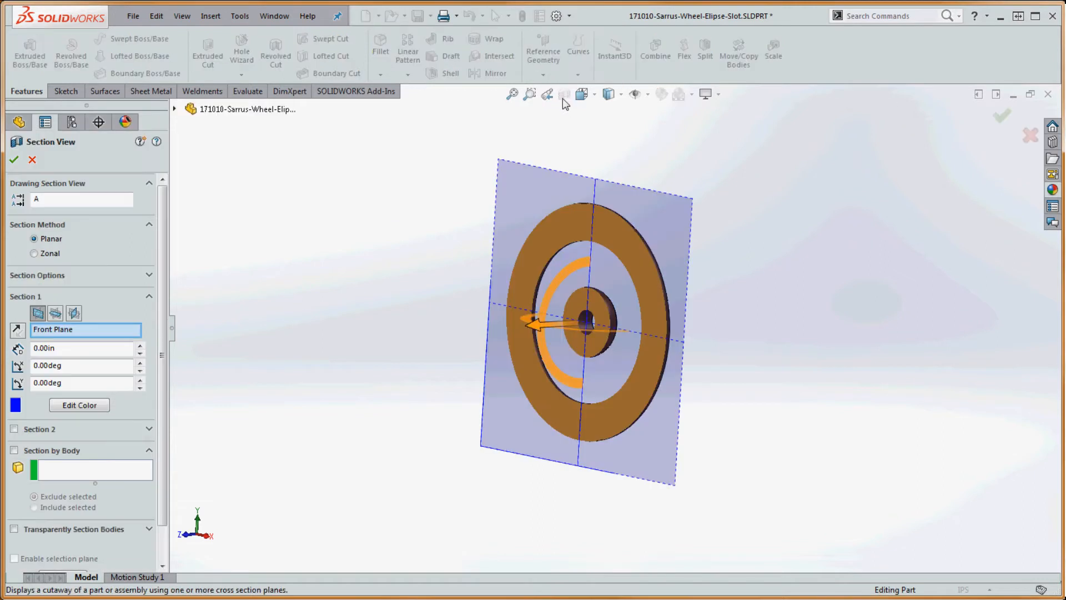
left_click(55, 313)
left_click(74, 314)
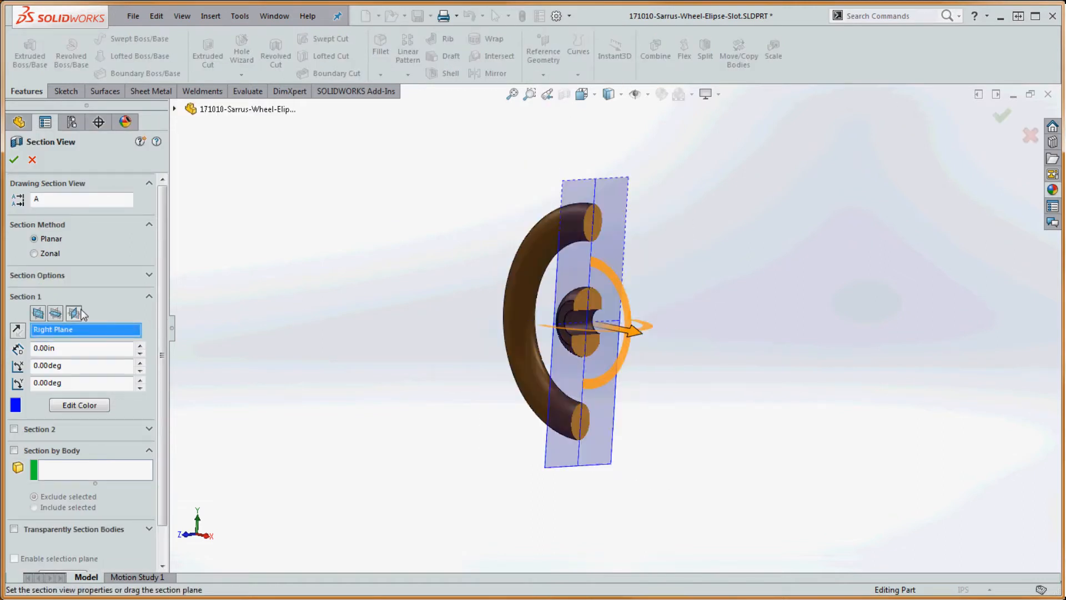
middle_click_drag(759, 319, 692, 314)
scroll(592, 238, "down", 7)
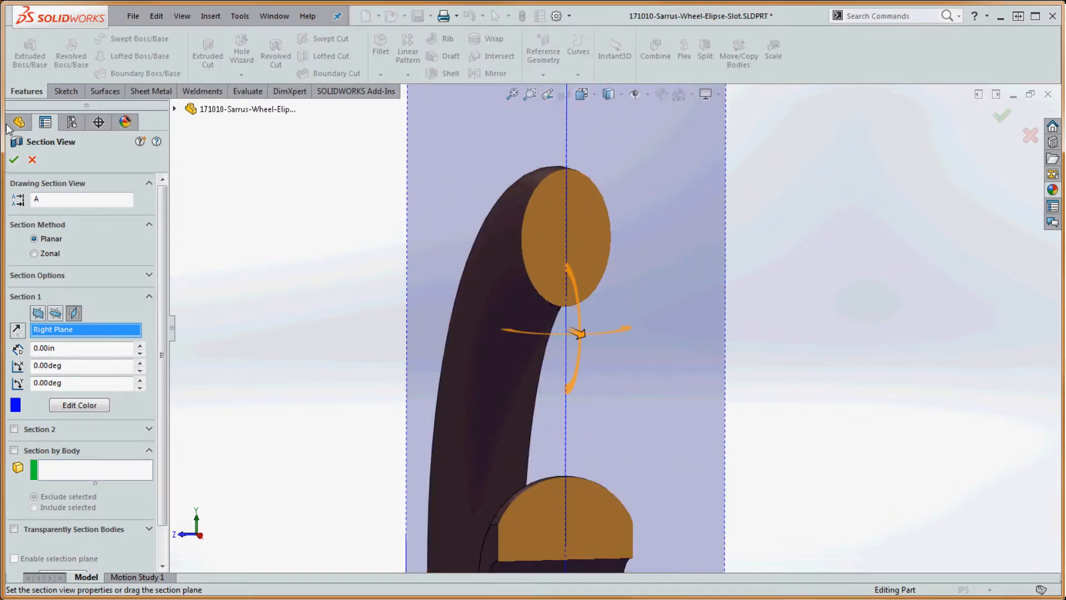
left_click(32, 159)
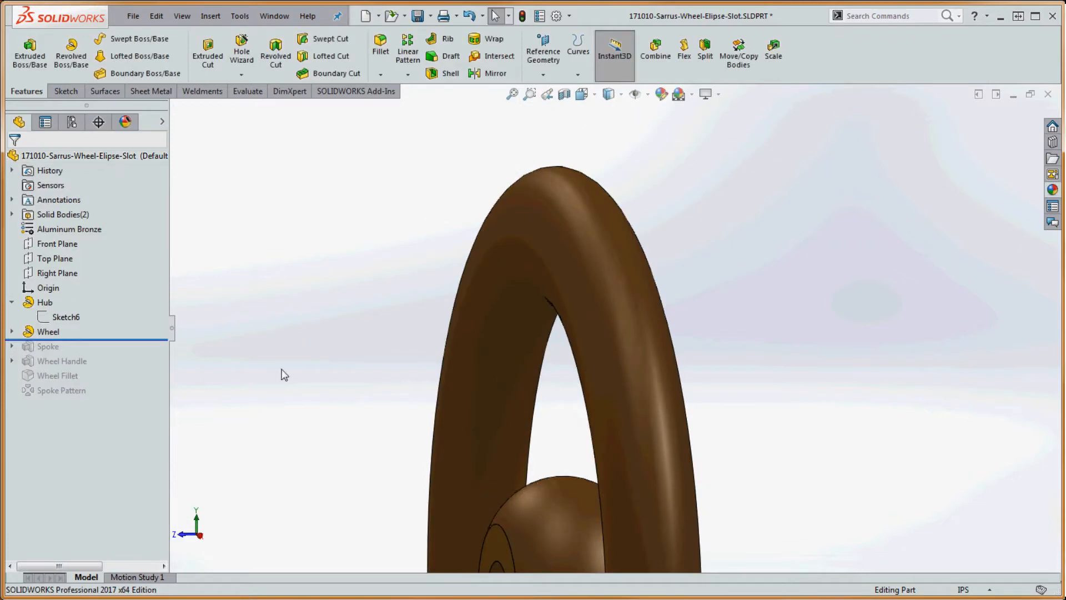
- Open the Wheel feature's Sketch2 for editing and extend one end of the revolve centerline to about 2.76 in from the origin
left_click(12, 331)
right_click(59, 345)
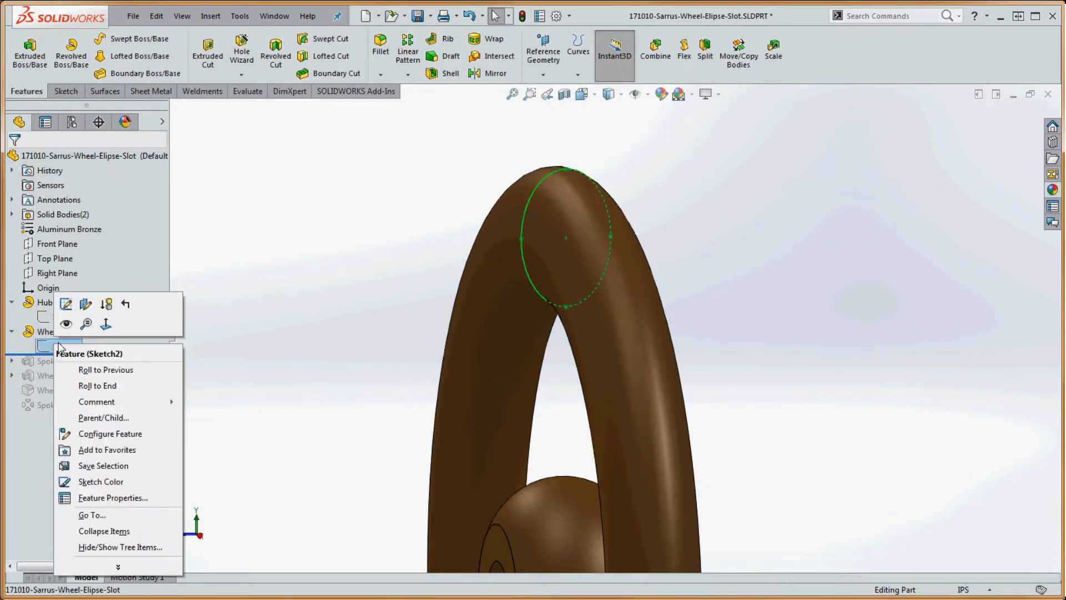
left_click(65, 304)
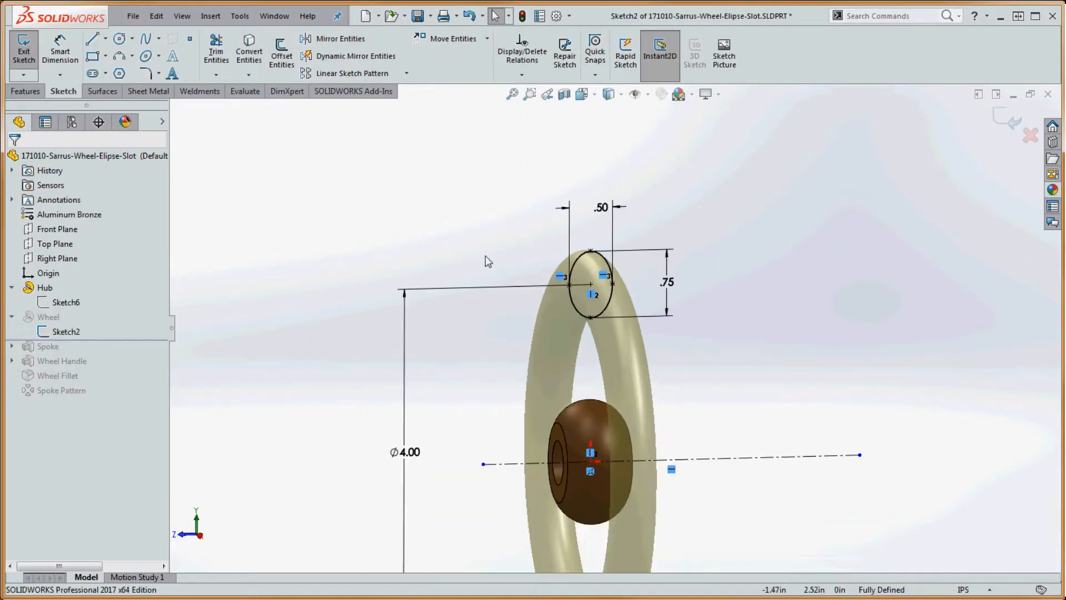
scroll(473, 425, "up", 2)
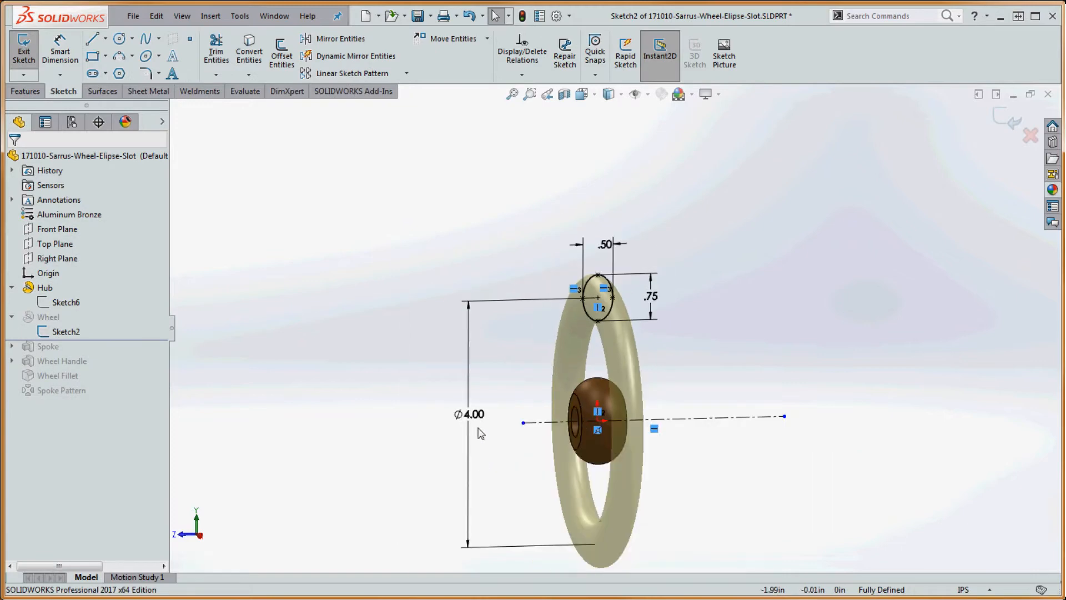
left_click_drag(522, 423, 432, 434)
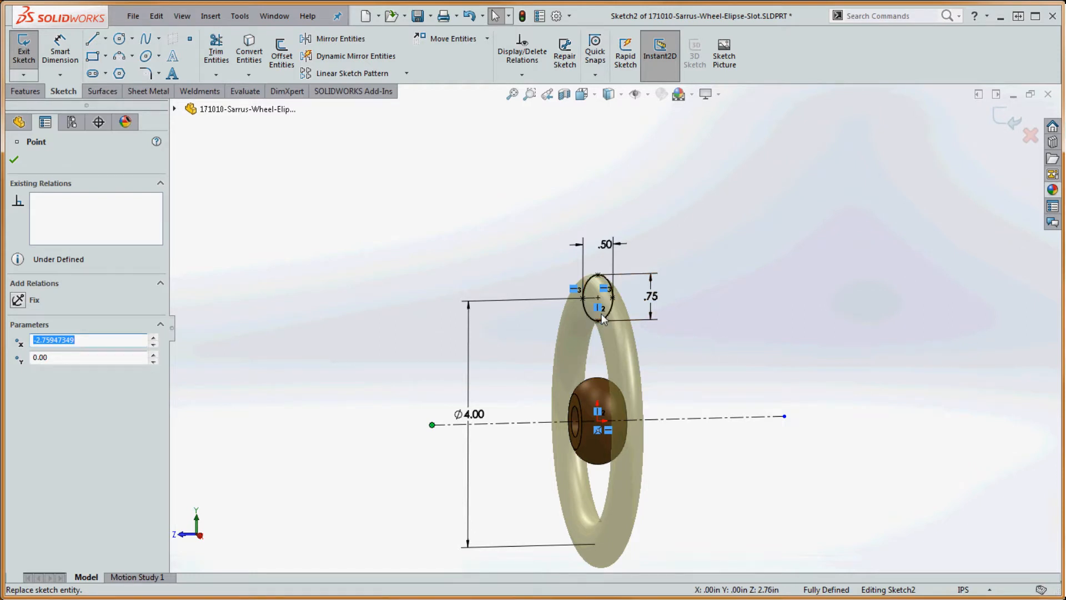
- Examine the elliptical rim profile and its dimensions, and exit the sketch with a rebuild
scroll(621, 310, "down", 2)
scroll(616, 325, "up", 1)
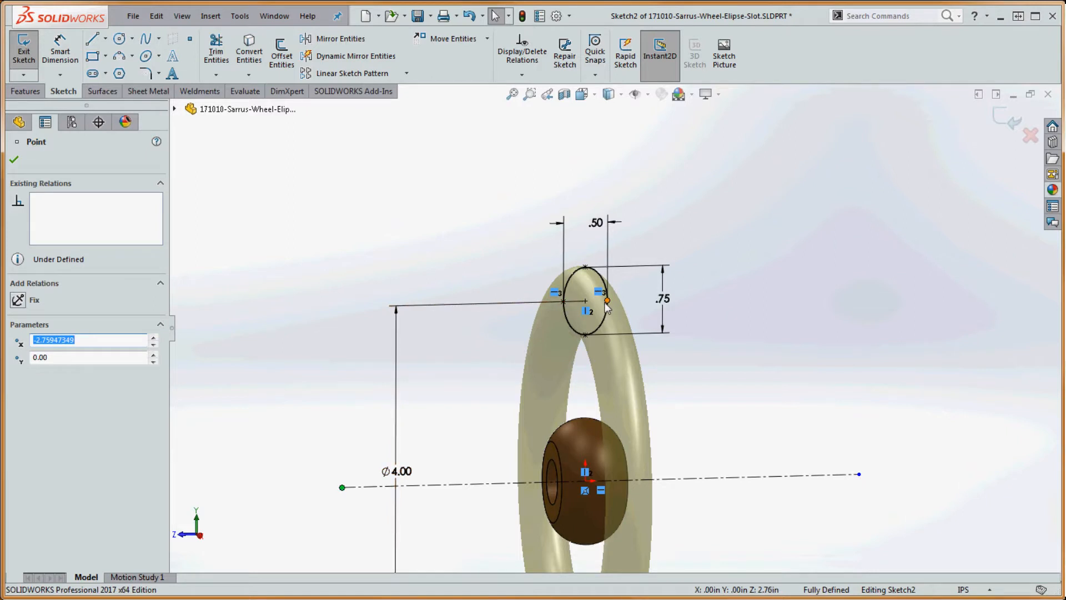
left_click(636, 296)
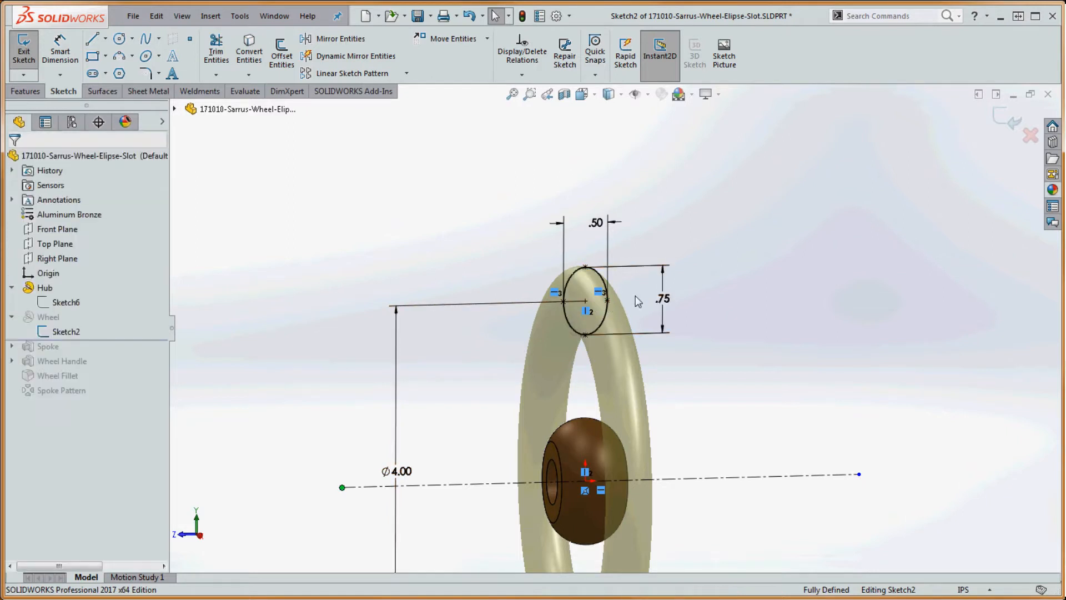
scroll(636, 280, "up", 6)
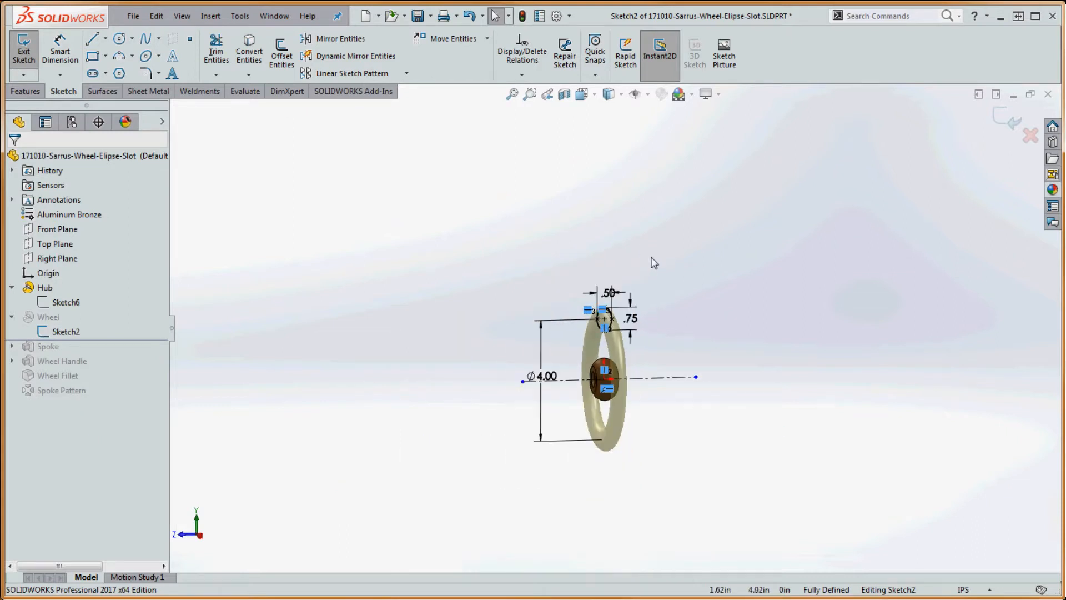
scroll(652, 258, "down", 3)
left_click(522, 16)
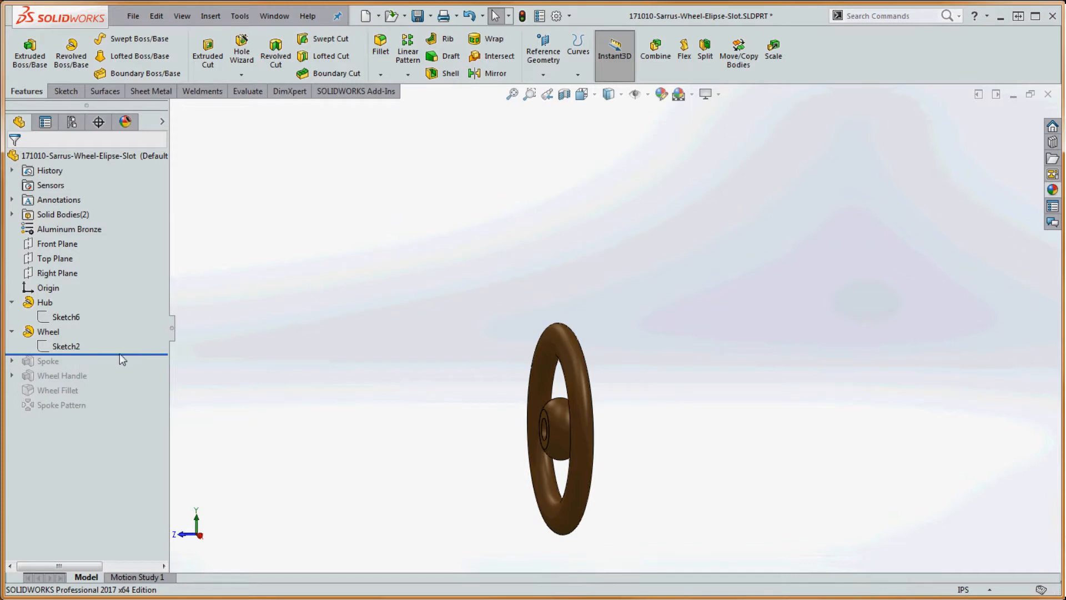
- Roll the history forward past the Spoke feature and open its slot-shaped Sketch7 for editing, viewed normal to the sketch plane
left_click_drag(119, 353, 120, 368)
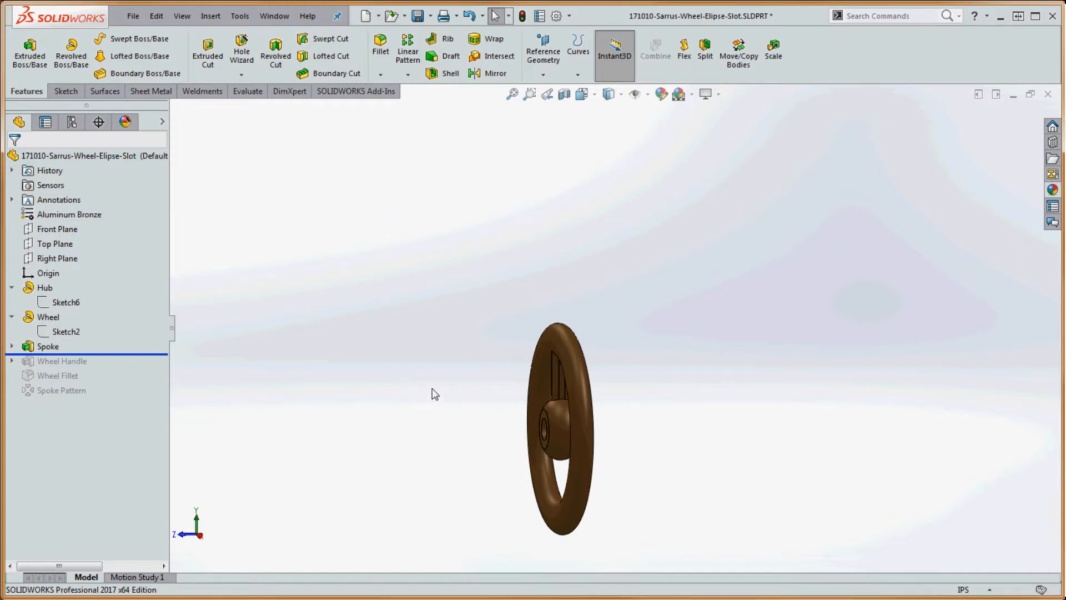
middle_click_drag(490, 413, 532, 412)
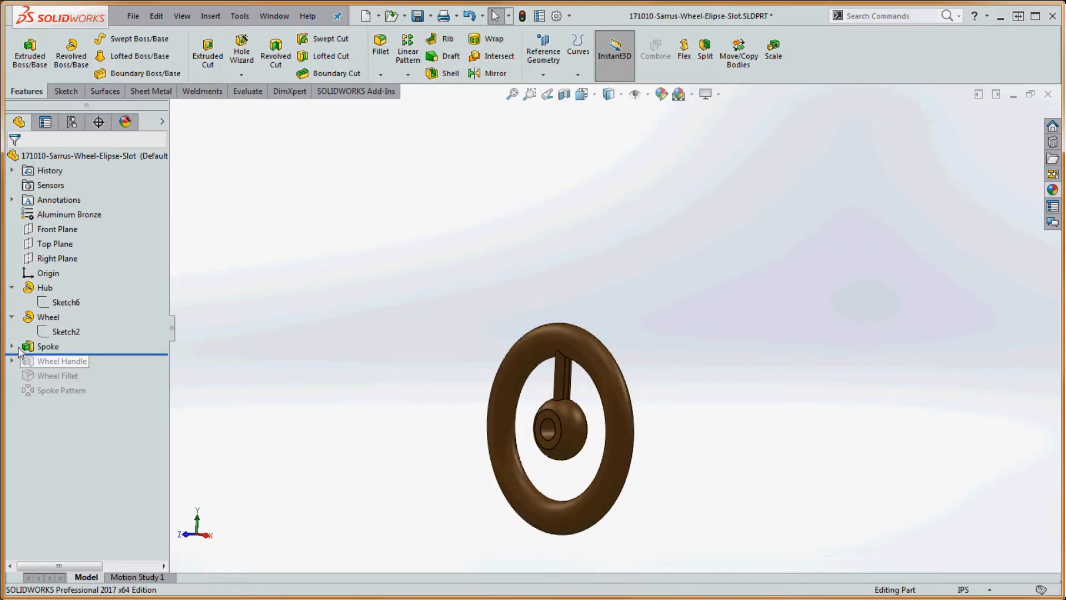
left_click(12, 347)
right_click(65, 364)
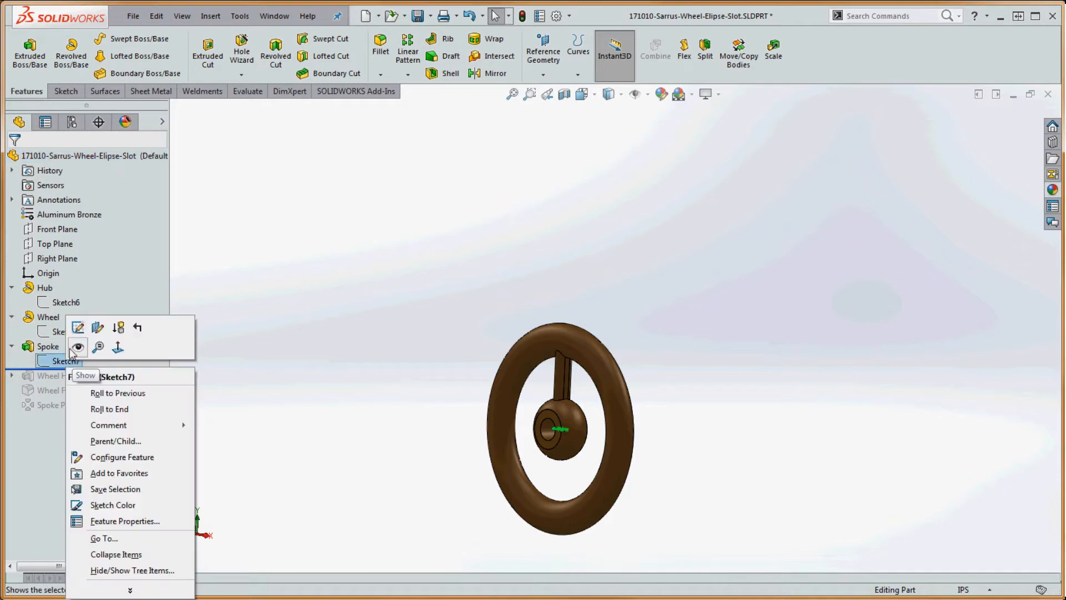
left_click(81, 328)
mouse_move(483, 374)
middle_mouse_down()
mouse_move(593, 462)
mouse_move(596, 453)
middle_mouse_up()
key("ctrl+8")
scroll(629, 347, "down", 5)
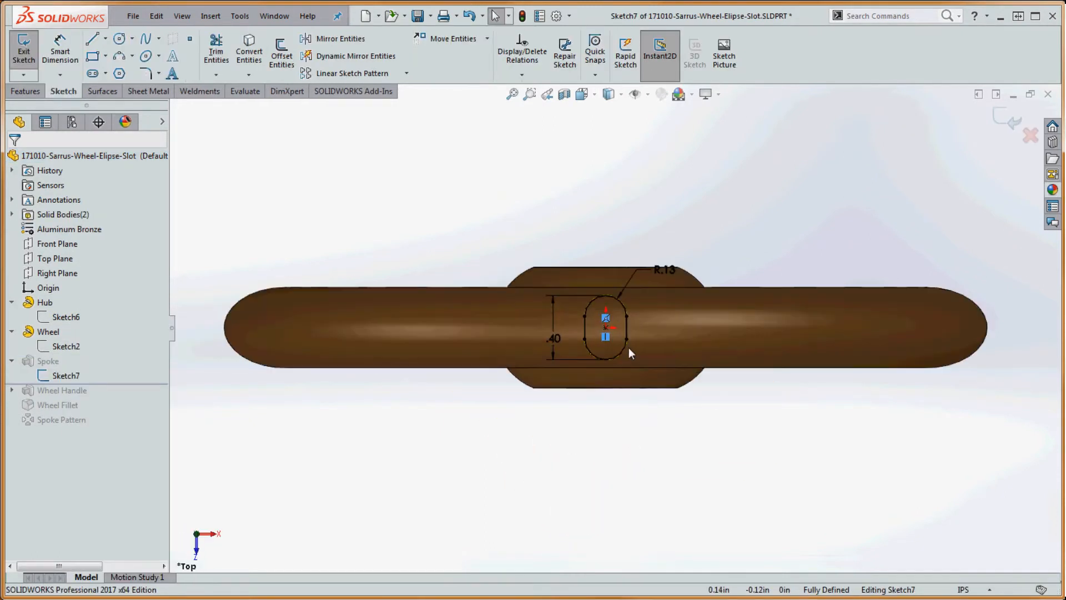
scroll(633, 333, "down", 1)
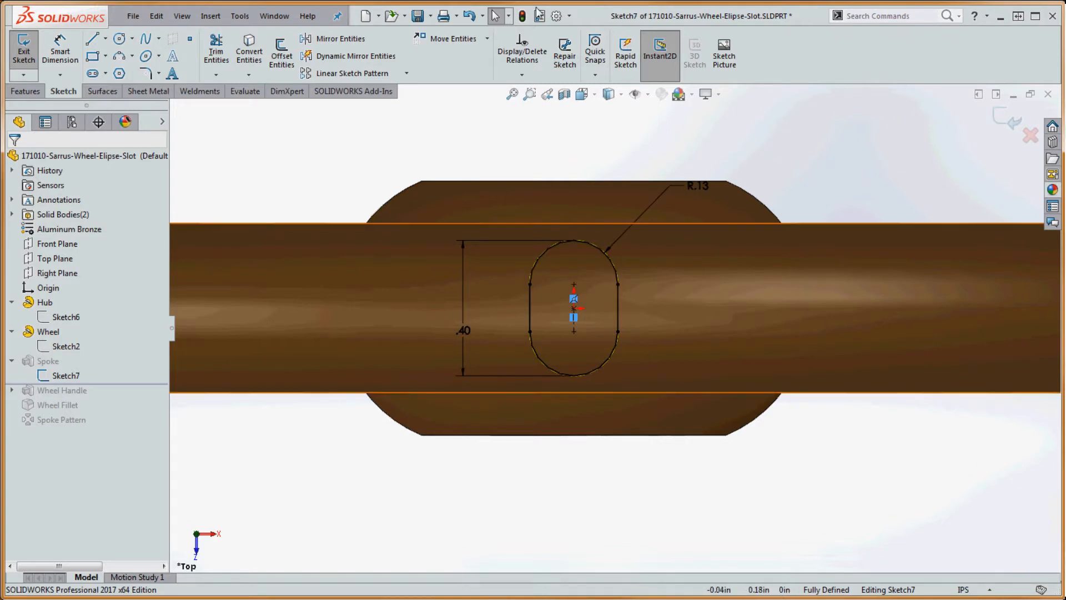
- Examine the spoke's slot sketch relative to the hub and rim, and exit the sketch with a rebuild
scroll(662, 295, "down", 2)
middle_click_drag(686, 361, 687, 207)
scroll(654, 336, "up", 6)
scroll(600, 499, "down", 4)
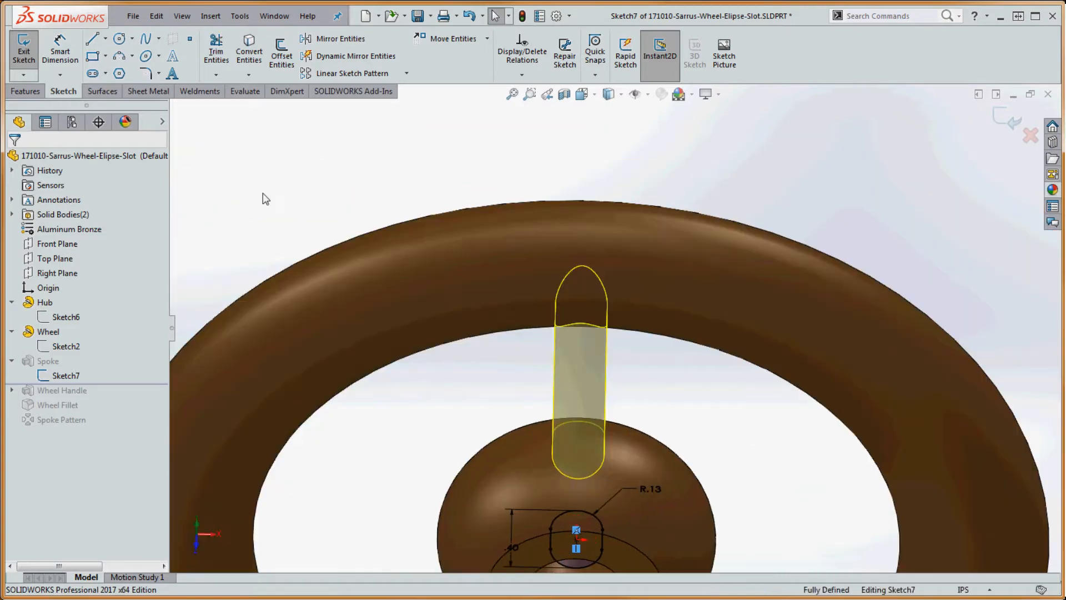
left_click(523, 17)
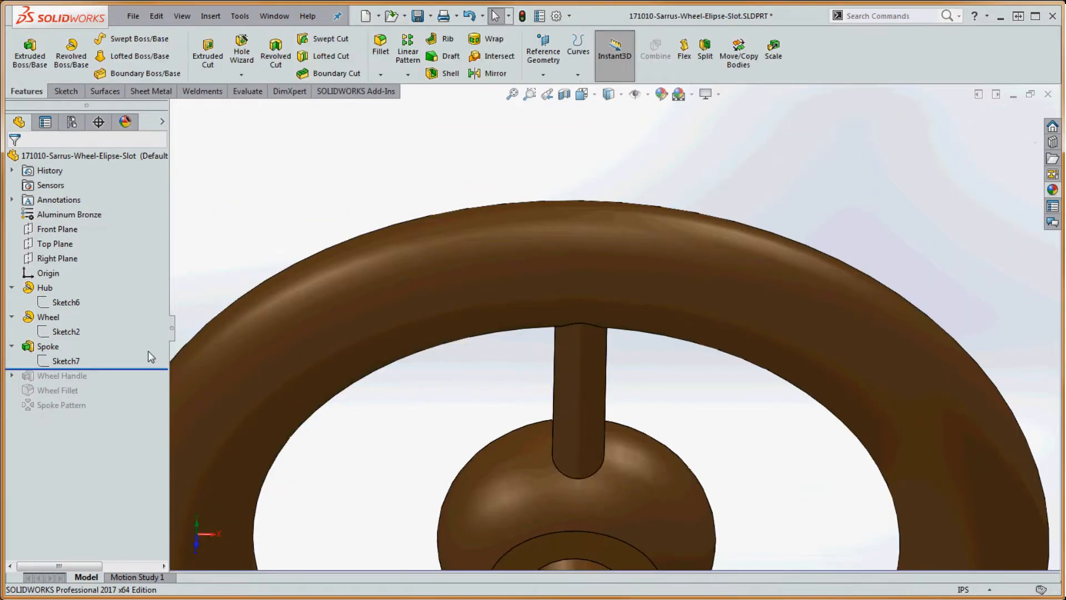
- Open the Spoke extrusion's definition, review its start offset, both end conditions and feature scope, and accept it
right_click(56, 348)
left_click(67, 306)
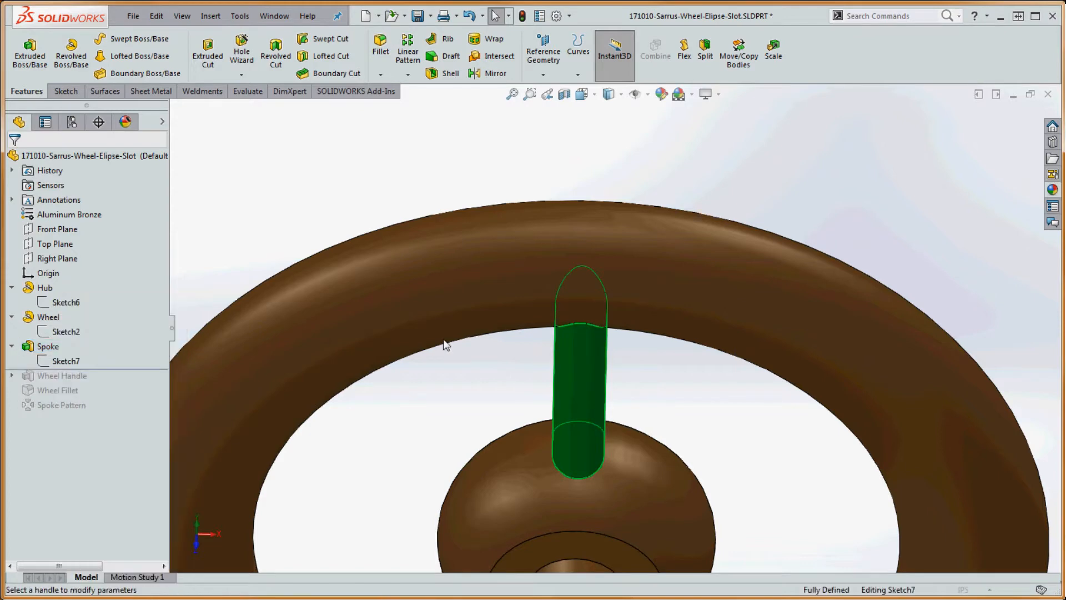
middle_click_drag(674, 358, 661, 272)
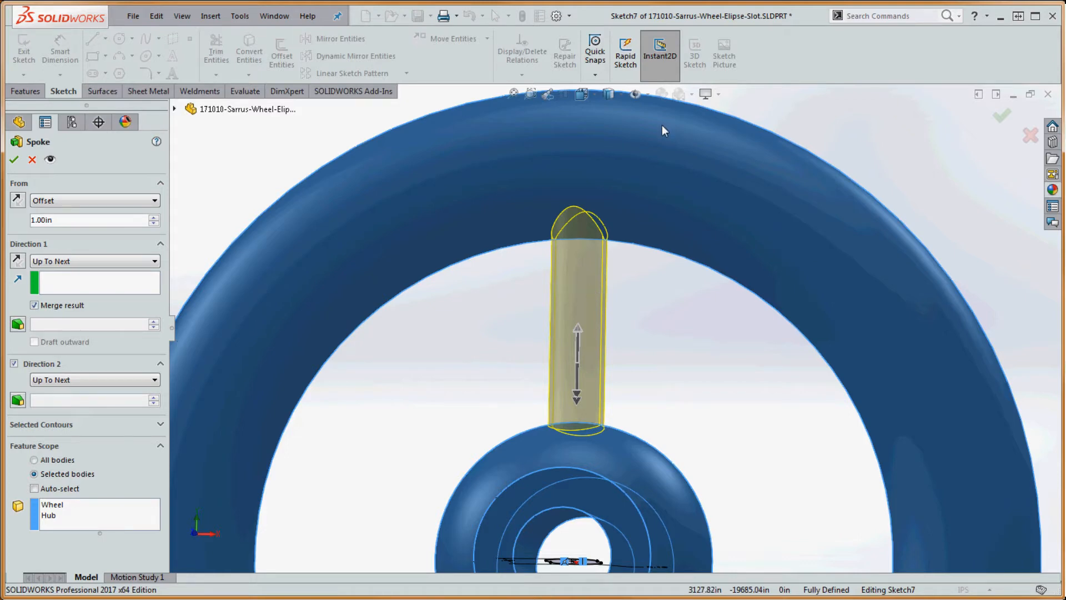
scroll(647, 222, "up", 5)
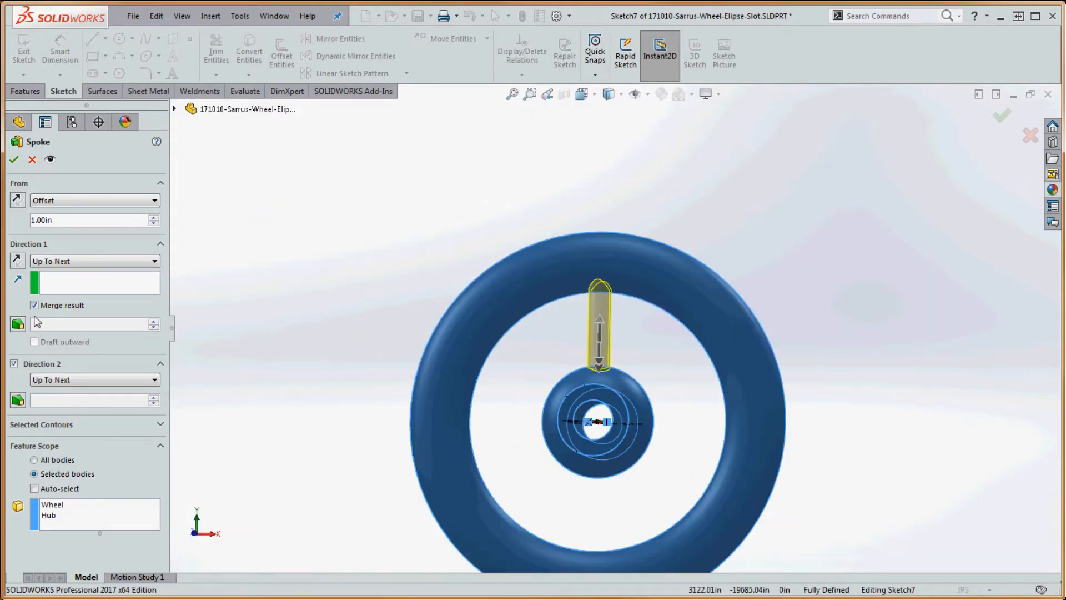
scroll(650, 383, "down", 8)
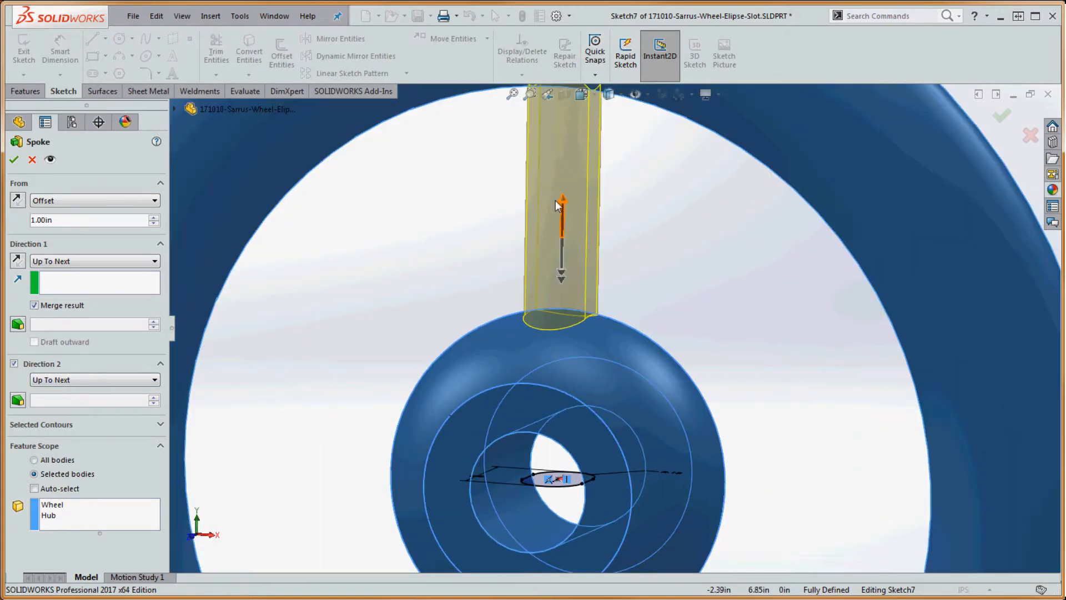
scroll(659, 228, "up", 3)
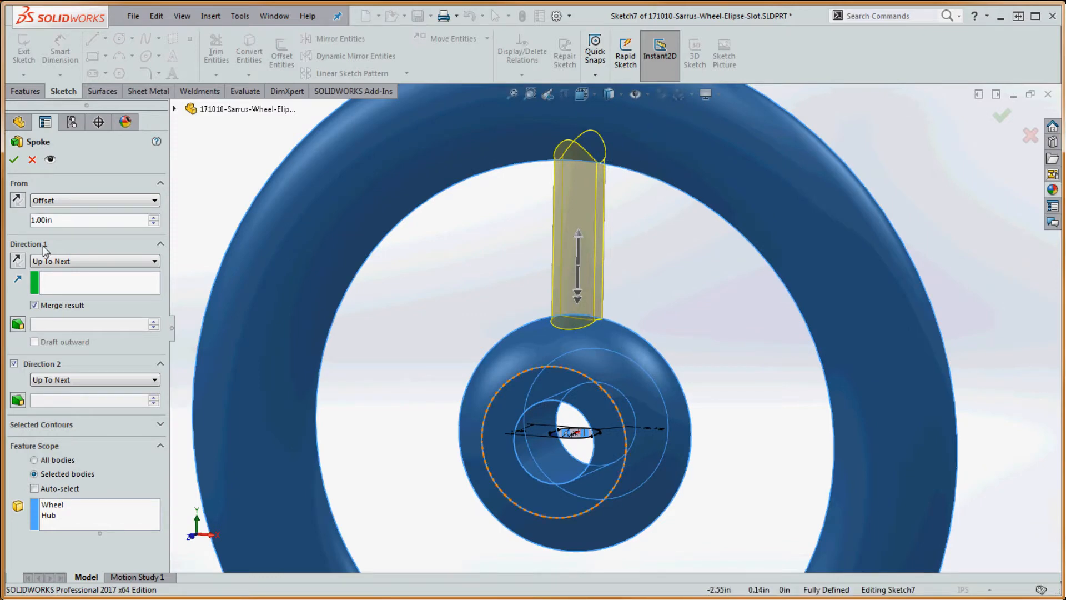
left_click(14, 159)
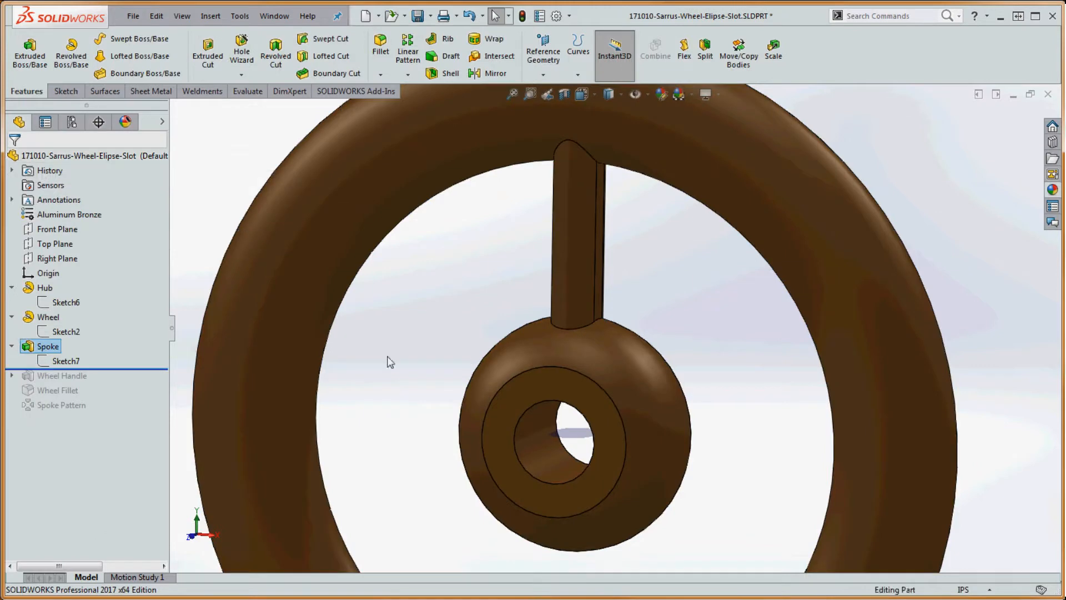
- Roll the history forward through the Wheel Handle, Wheel Fillet and Spoke Pattern features to restore the complete wheel
left_click_drag(132, 370, 115, 404)
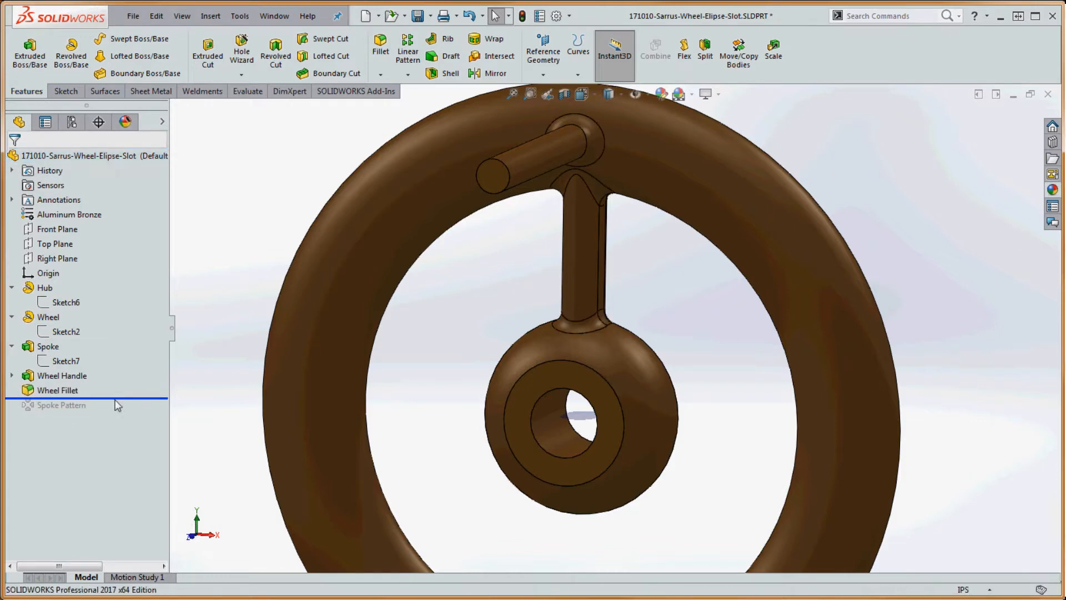
left_click_drag(105, 399, 112, 413)
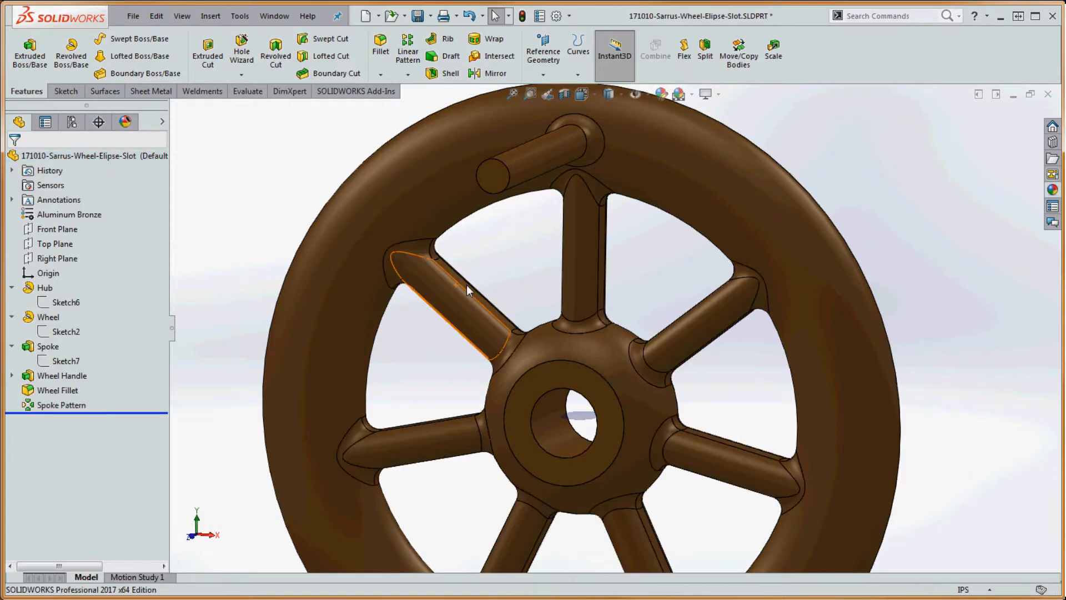
scroll(549, 287, "up", 3)
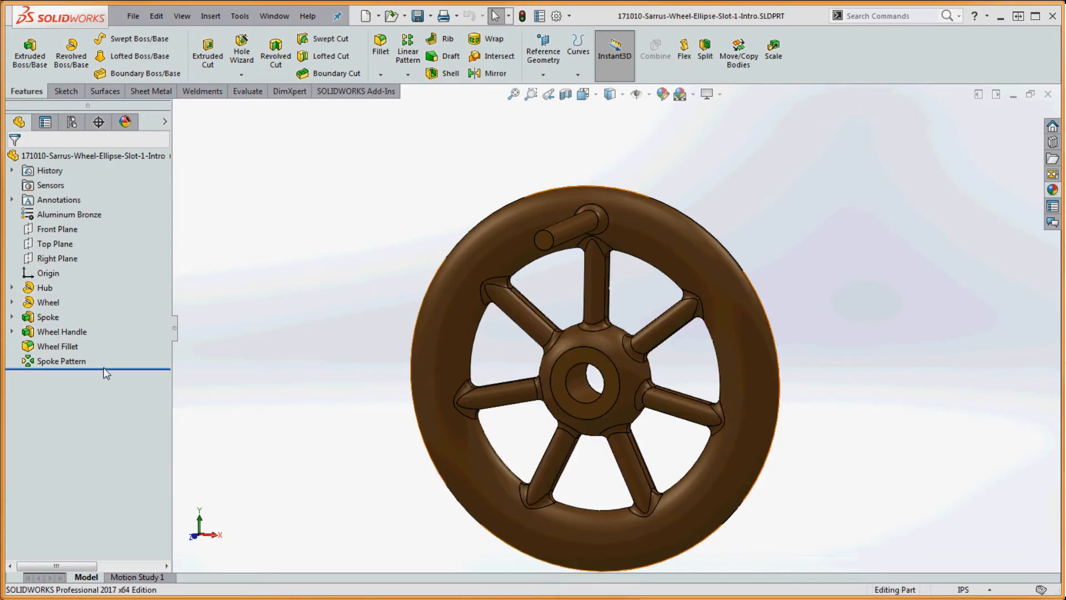
- In the 171010-Sarrus-Wheel-Ellipse-Slot-1-Intro part, roll the history back to just before the Hub feature
left_click_drag(104, 367, 99, 275)
left_click_drag(107, 234, 70, 216)
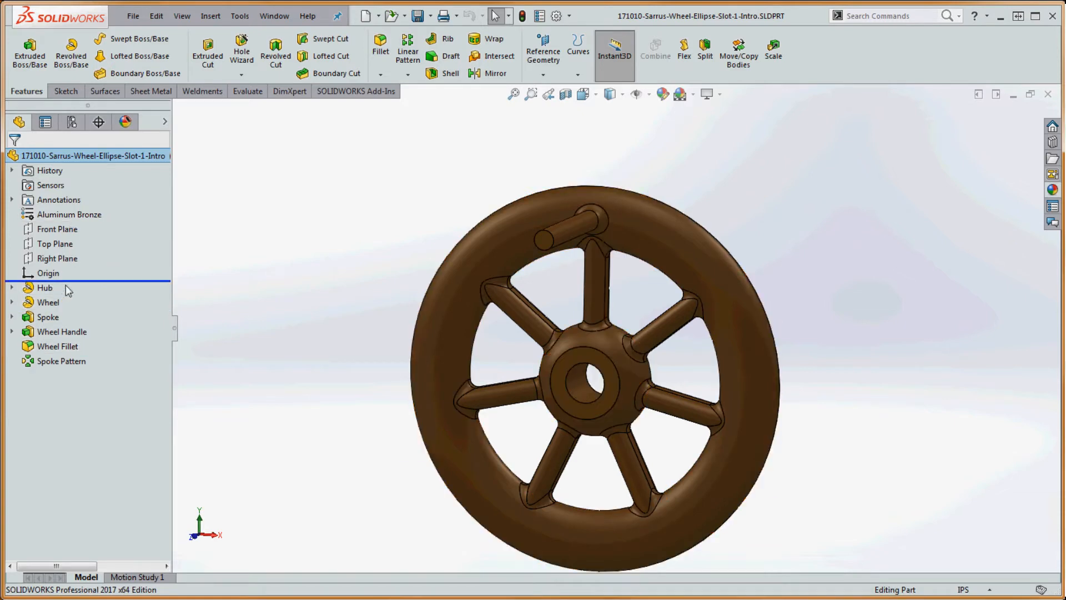
left_click_drag(68, 287, 68, 285)
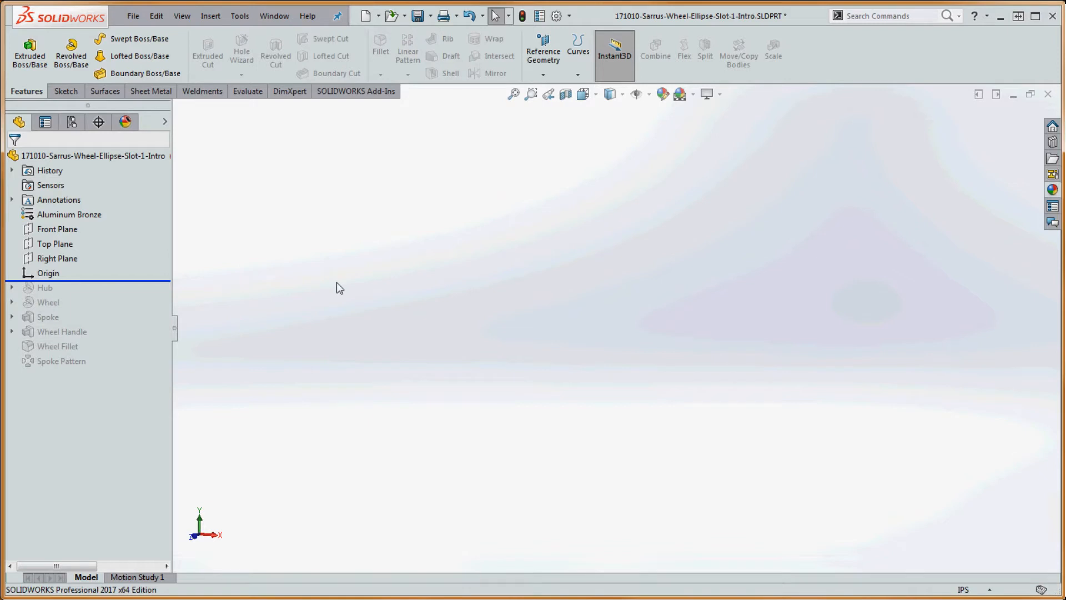
- Start a sketch on the Right Plane, viewed normal to it, and draw a horizontal centerline about 6.56 in long just below the origin
left_click(61, 258)
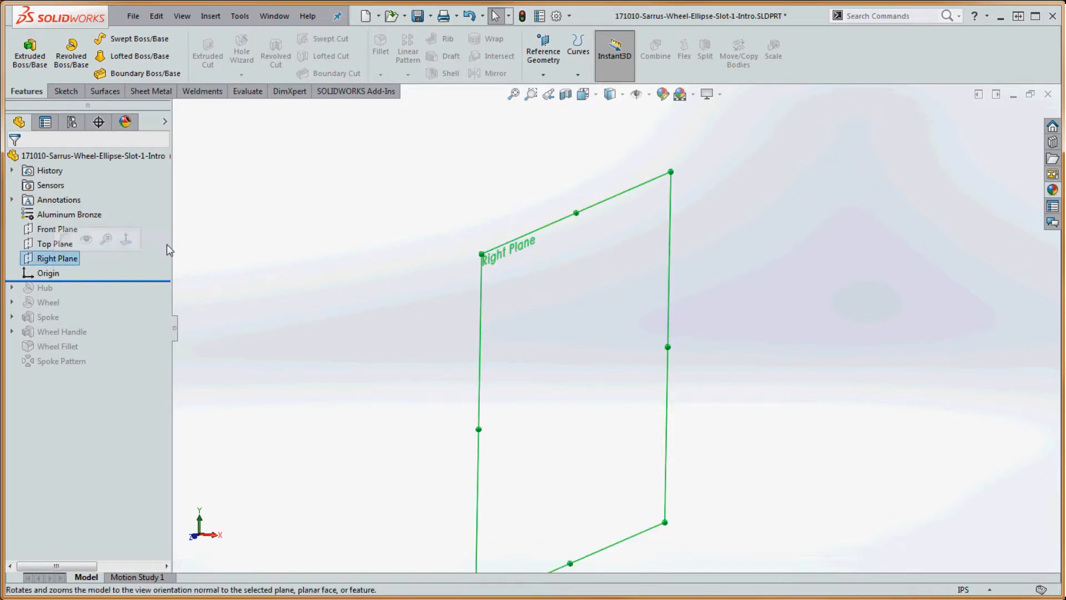
left_click(236, 165)
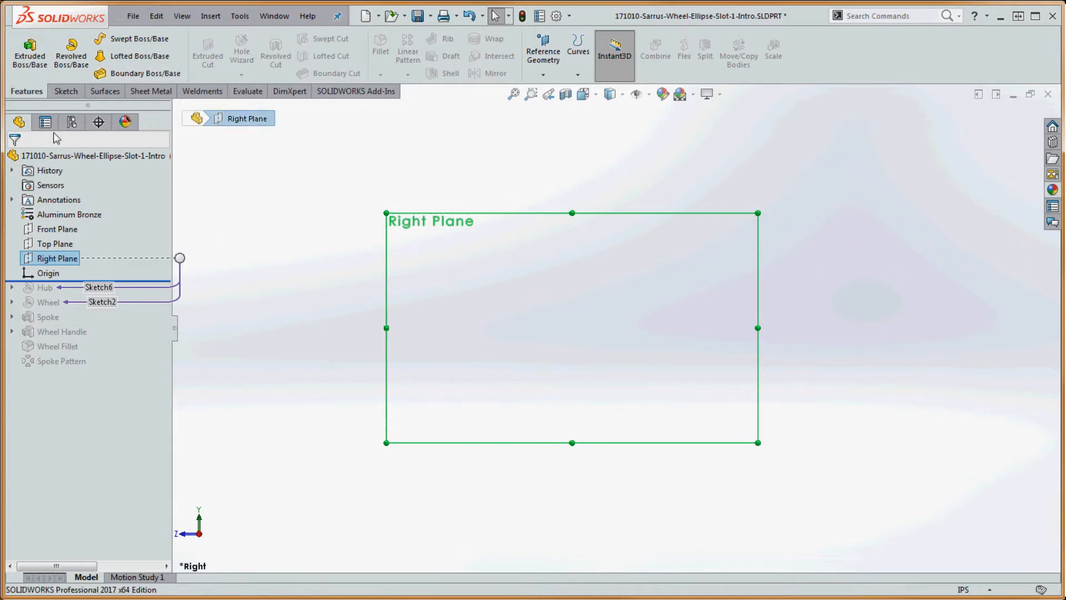
left_click(66, 92)
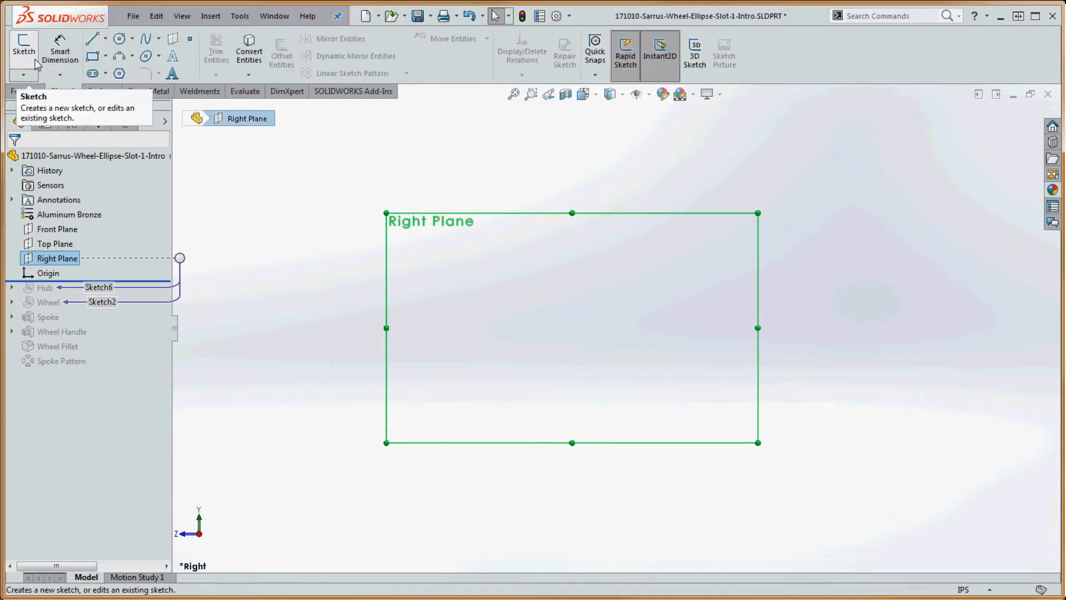
left_click(105, 38)
left_click(119, 70)
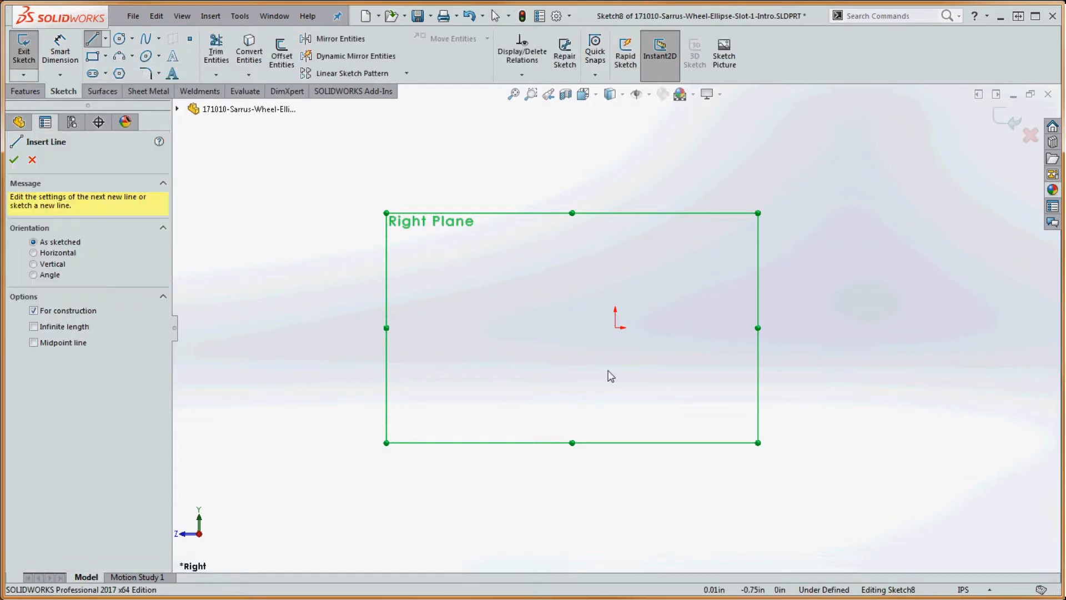
left_click(555, 359)
left_click(902, 359)
key("Escape")
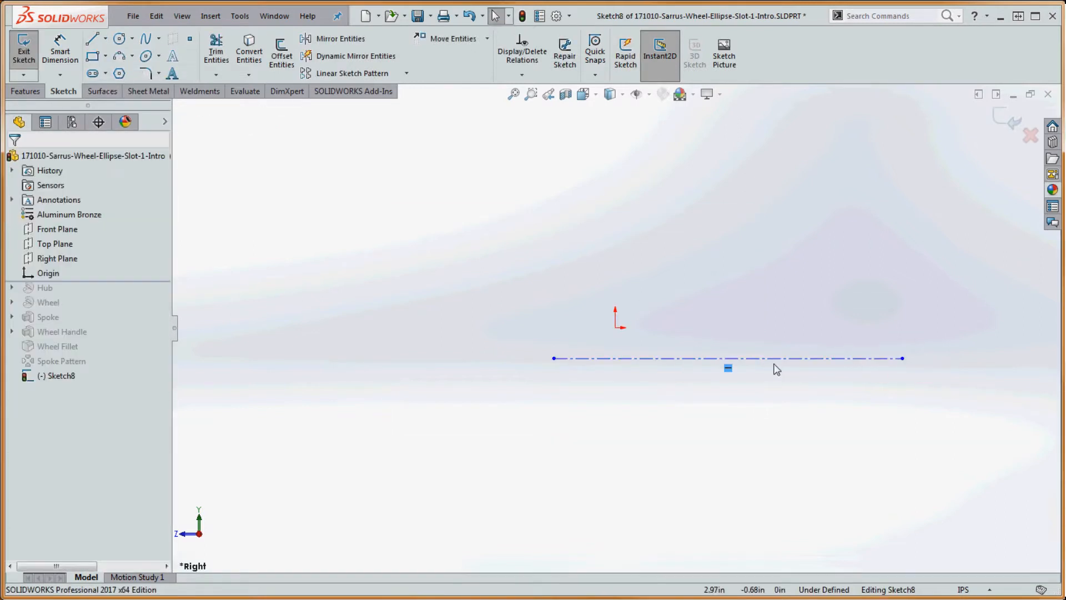
- Make the horizontal centerline's midpoint coincident with the origin, and stretch the centerline longer from its right endpoint
left_click(770, 359)
right_click(769, 359)
left_click(766, 368)
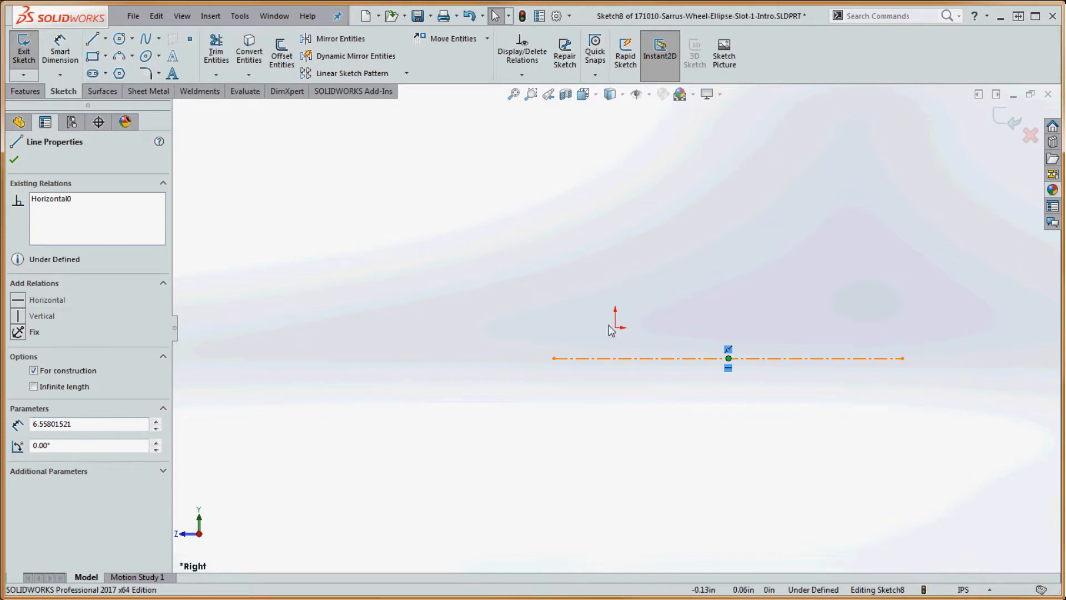
left_click(614, 328, "ctrl")
left_click(18, 406)
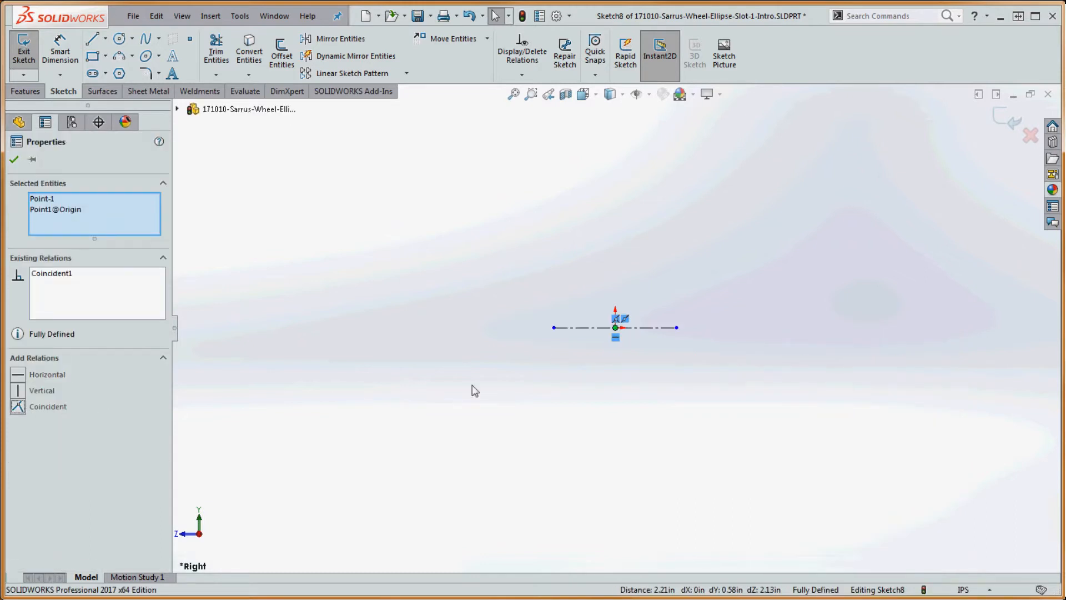
left_click(473, 385)
left_click_drag(678, 327, 886, 330)
- Draw a vertical centerline straight up from the origin
left_click(106, 40)
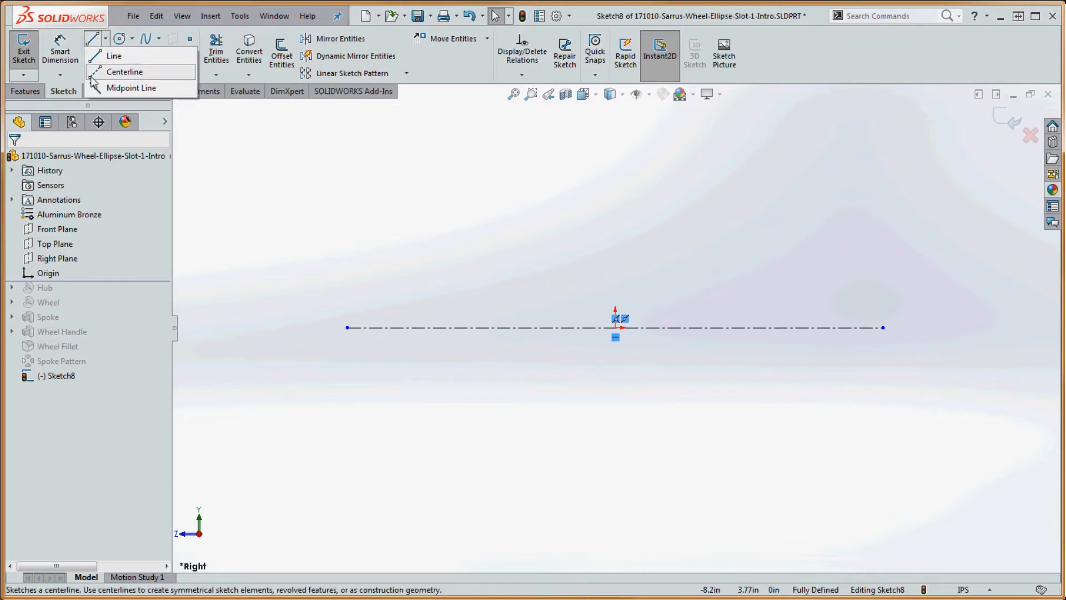
left_click(124, 72)
left_click(617, 329)
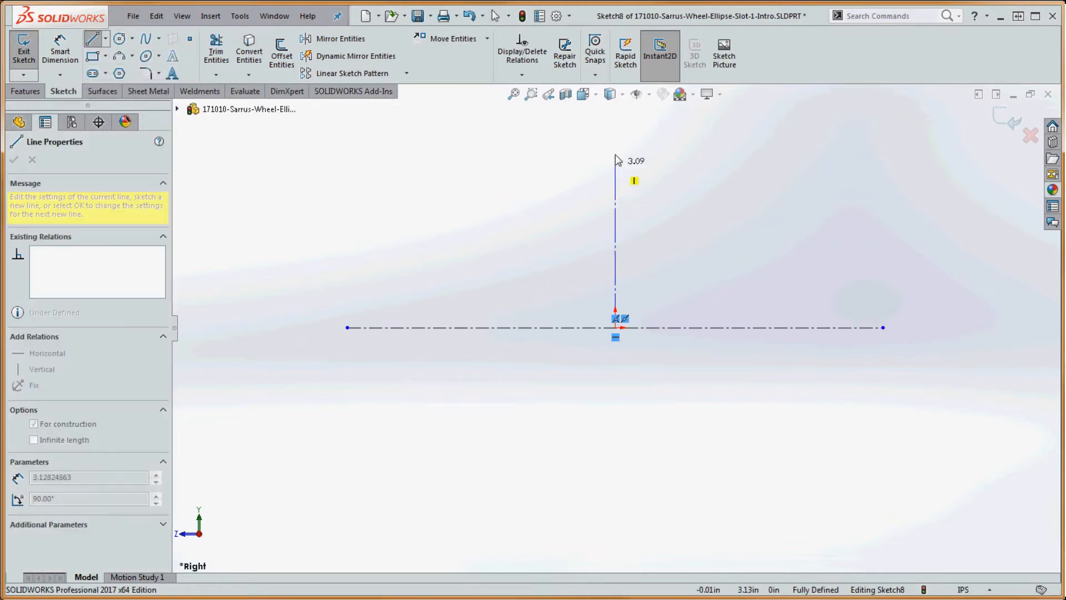
left_click(632, 131)
key("Escape")
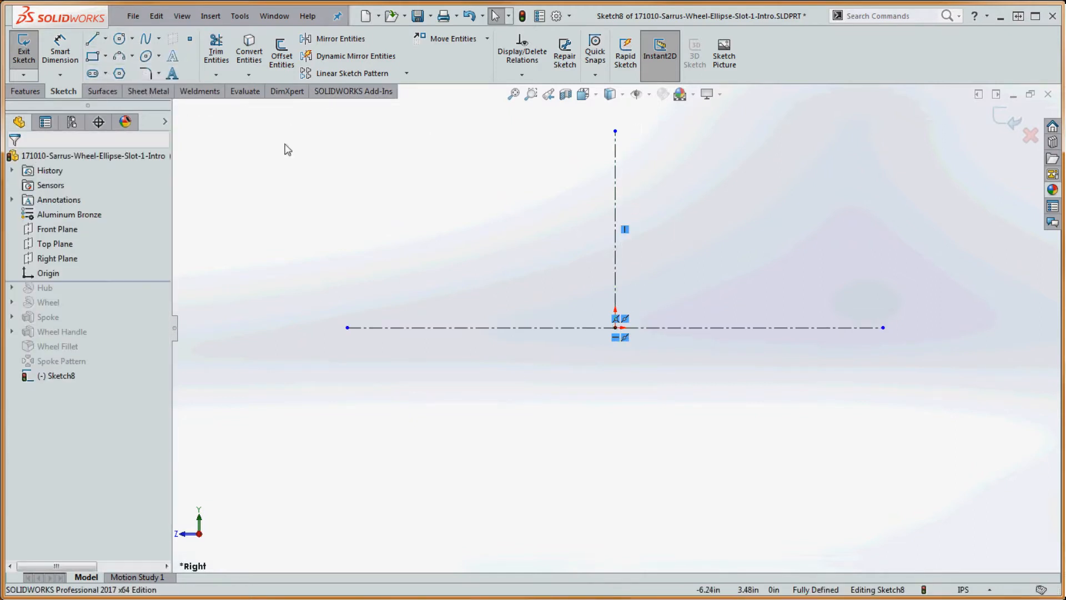
left_click(93, 39)
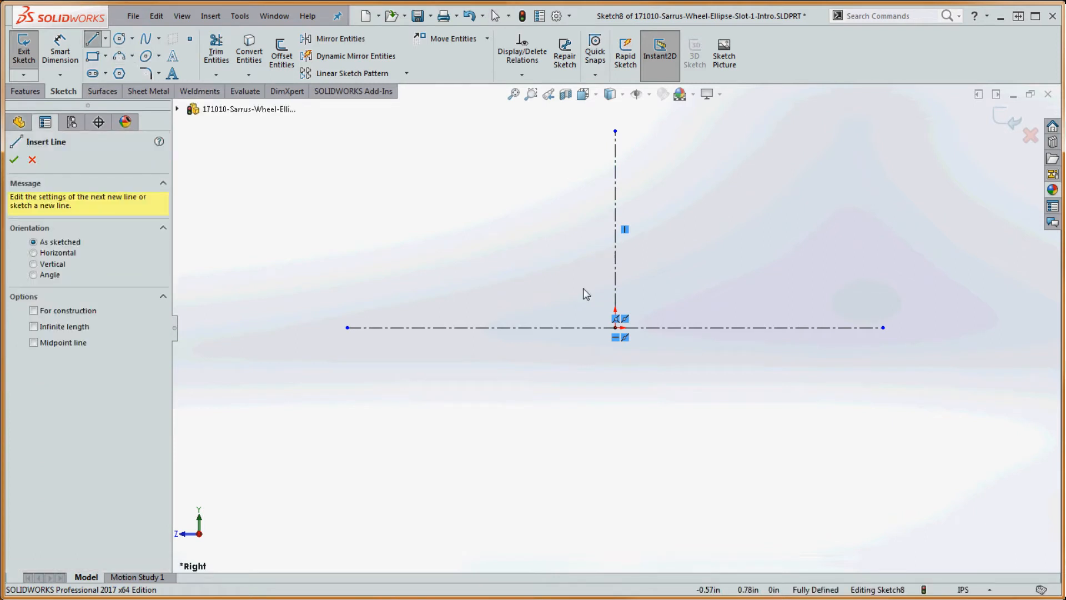
left_click(581, 271)
left_click(681, 270)
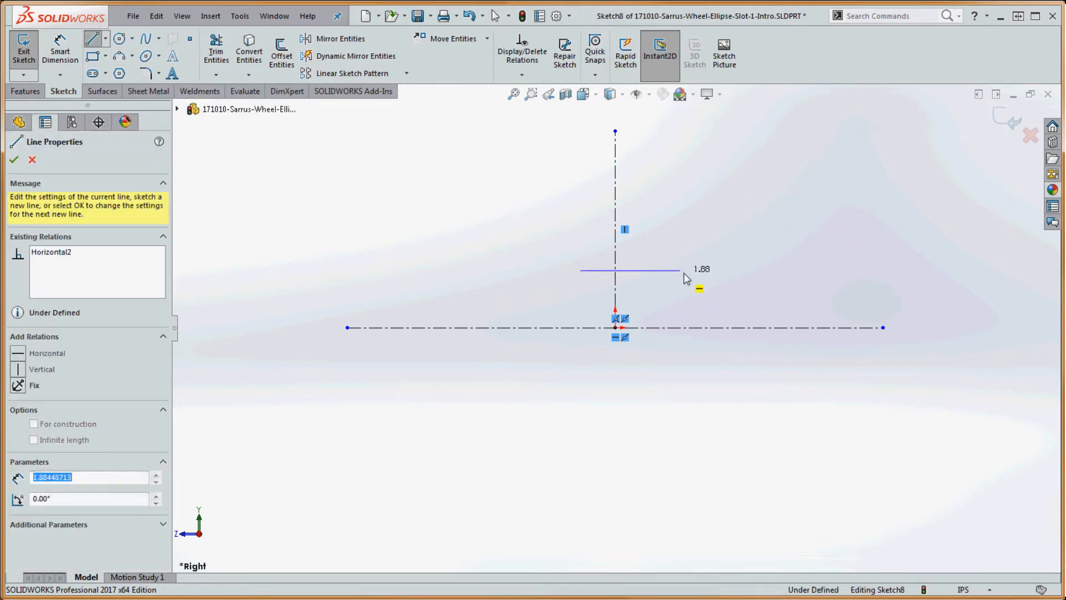
key("Escape")
left_click(656, 271)
key("Delete")
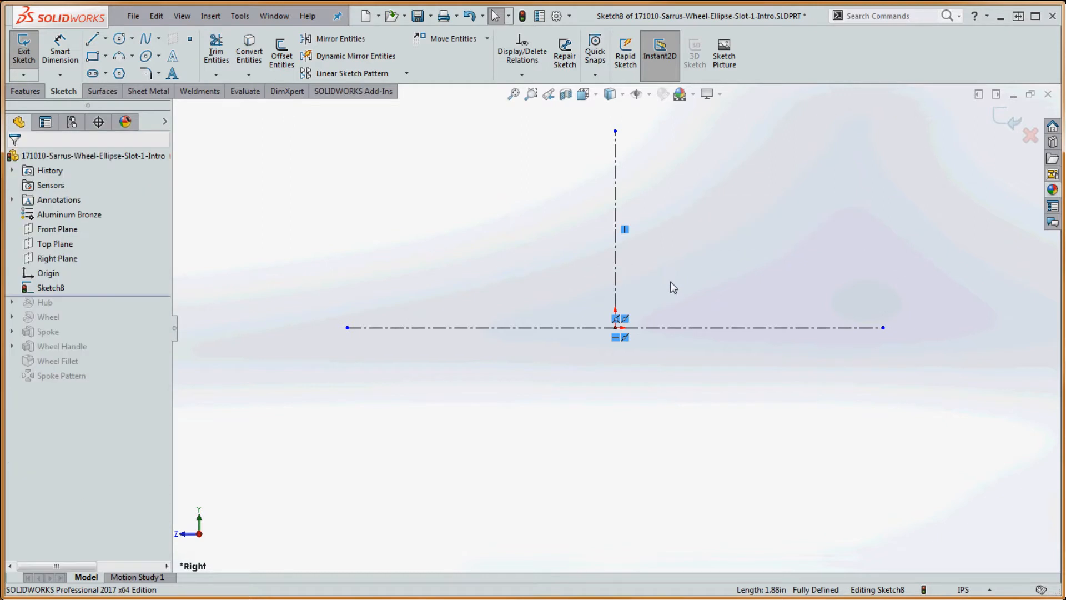
- Sketch a horizontal midpoint line about 2.63 in long, centred on the vertical centerline above the origin
left_click(105, 38)
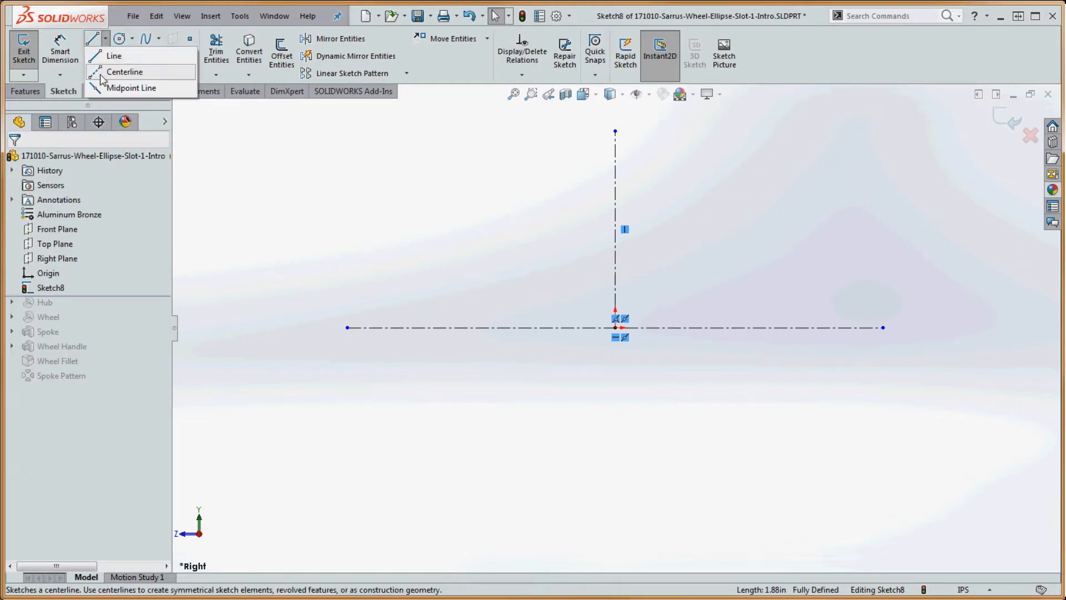
left_click(131, 88)
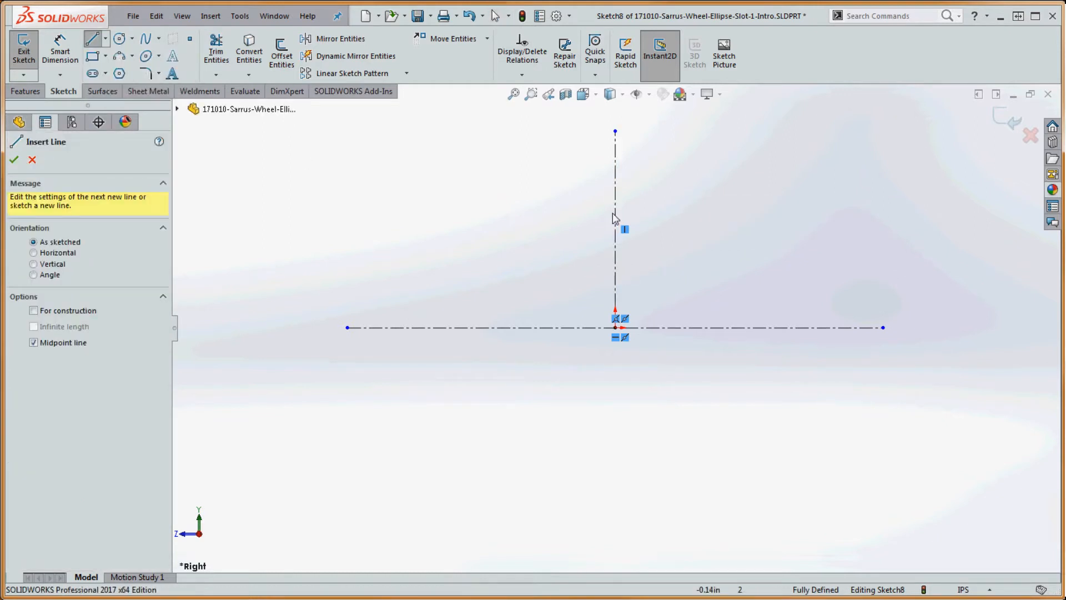
left_click(616, 264)
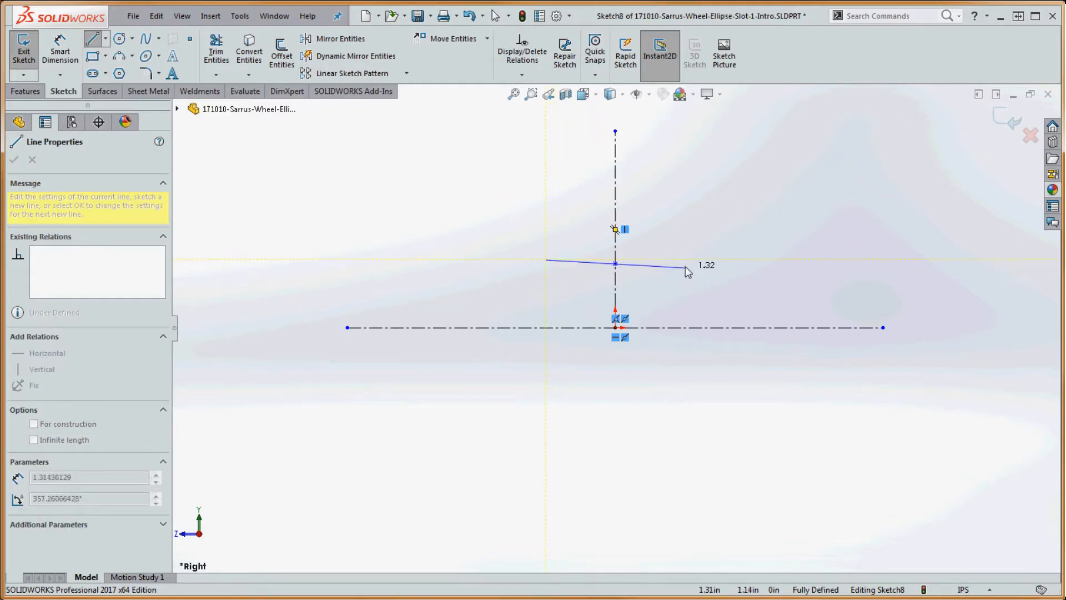
left_click(686, 265)
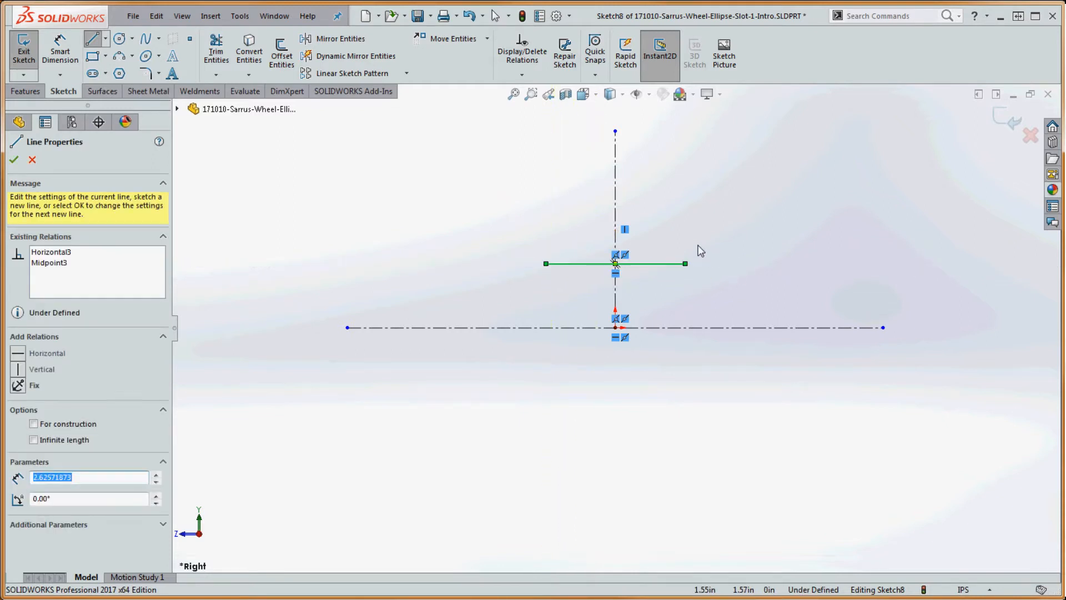
key("Escape")
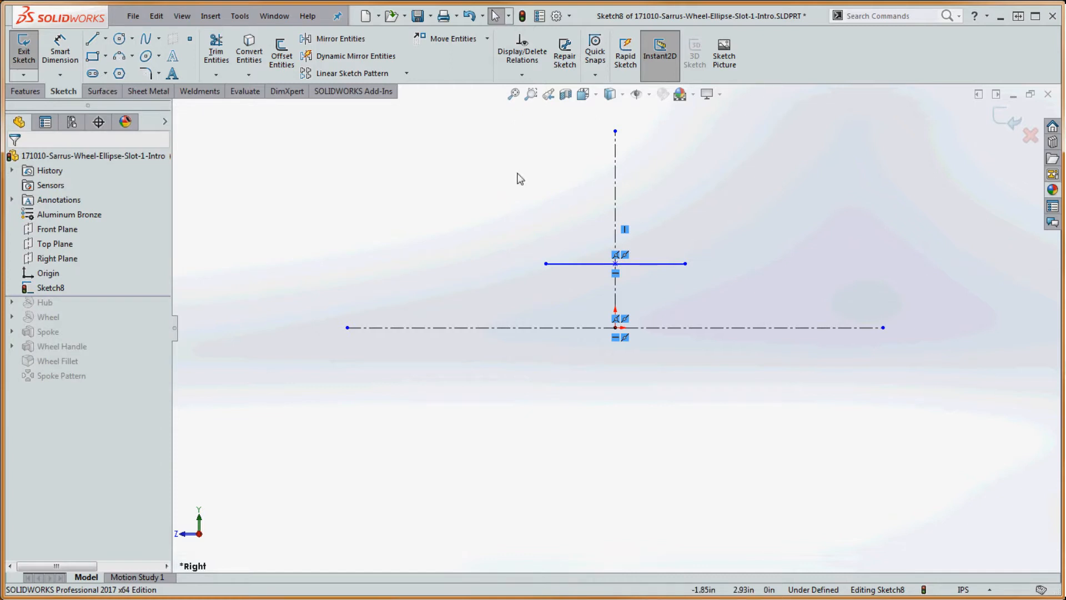
- Add a doubled-distance dimension of 0.5 in between the solid horizontal line and the horizontal centerline
left_click(60, 52)
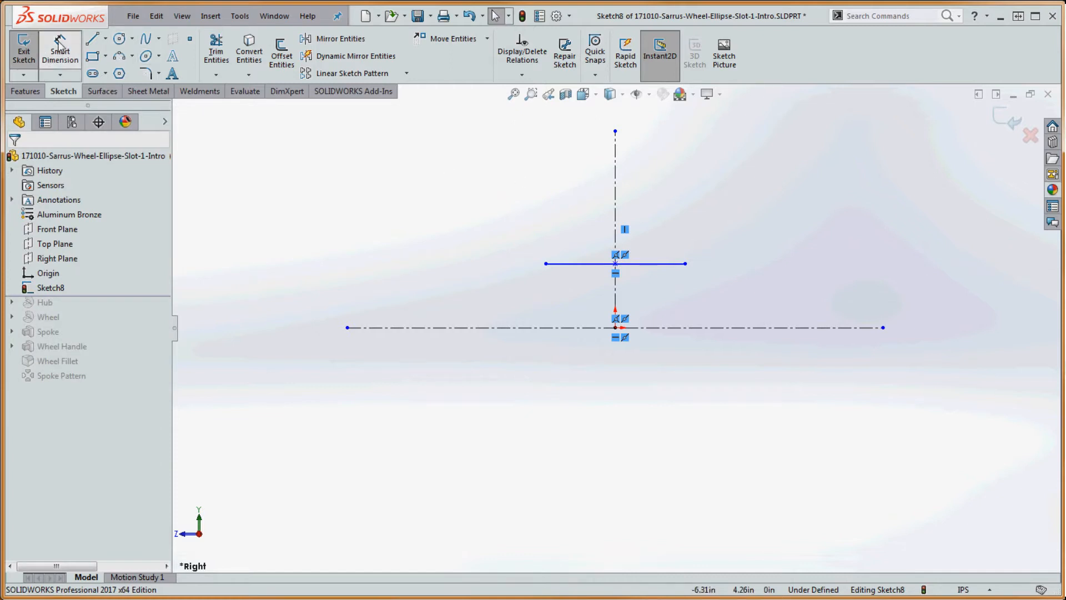
left_click(580, 264)
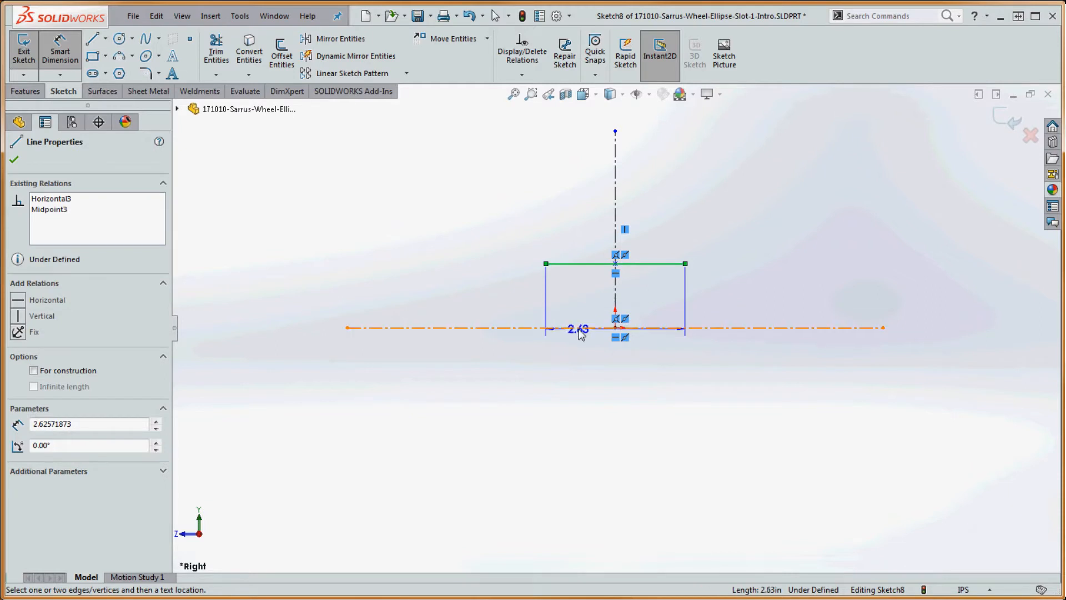
left_click(579, 328)
left_click(512, 337)
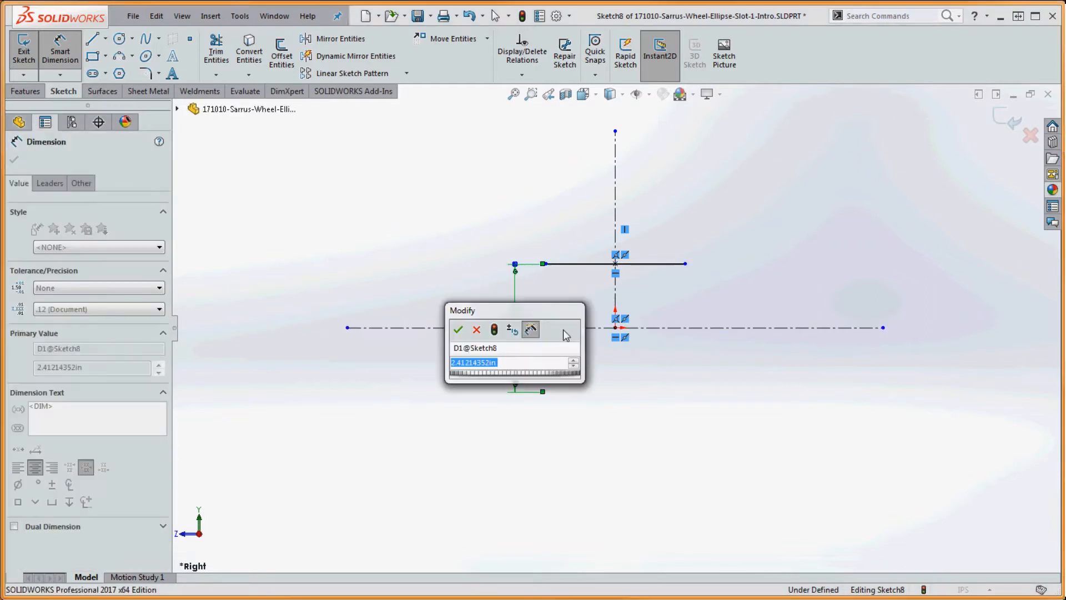
type(".5")
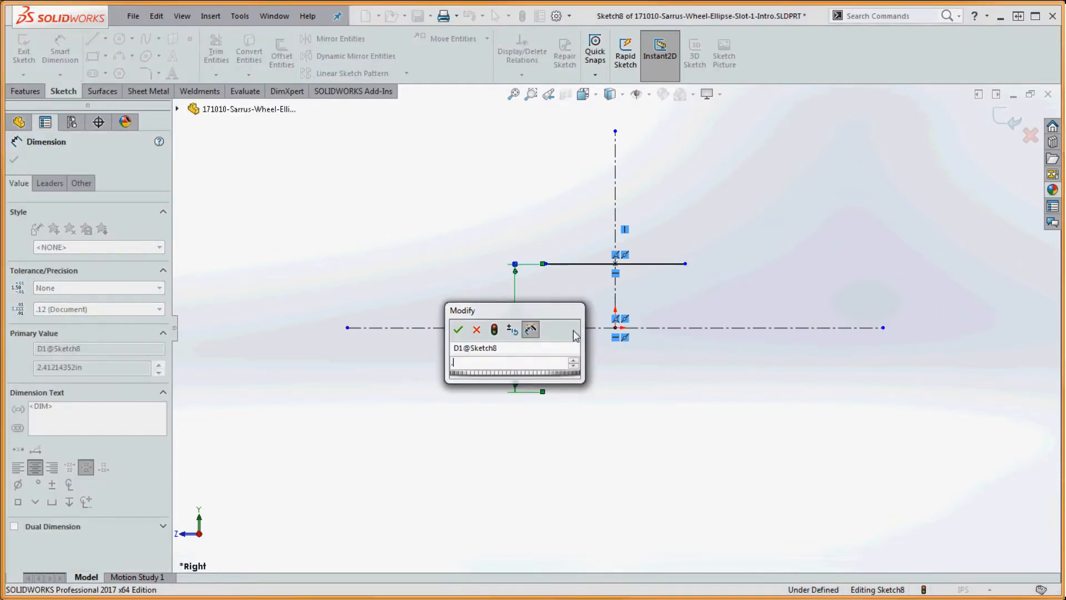
key("Return")
key("Escape")
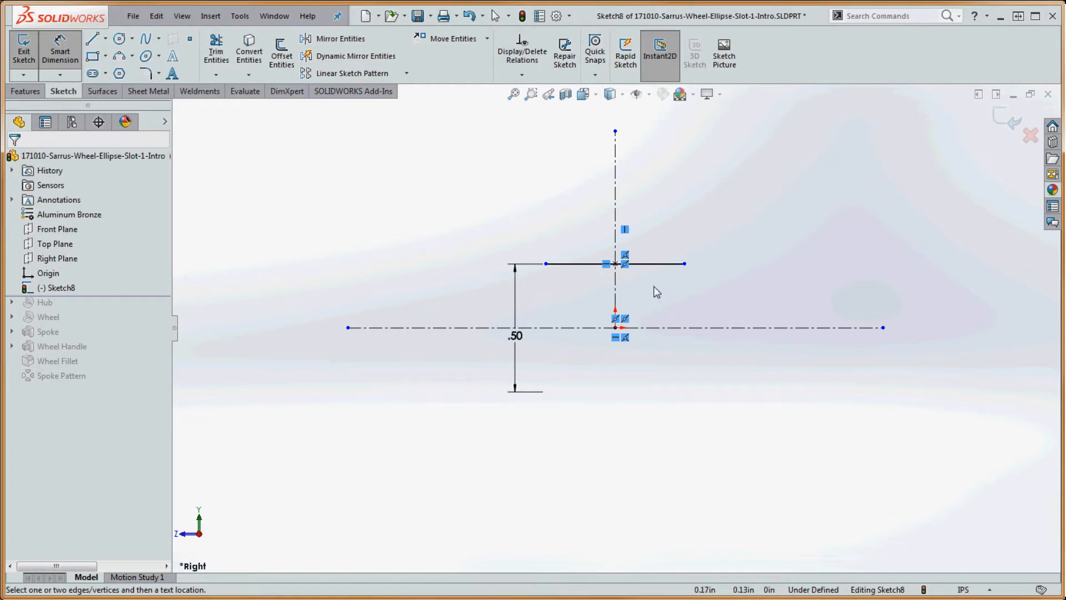
- Dimension the length of the solid horizontal line as 0.75 in
left_click(595, 268)
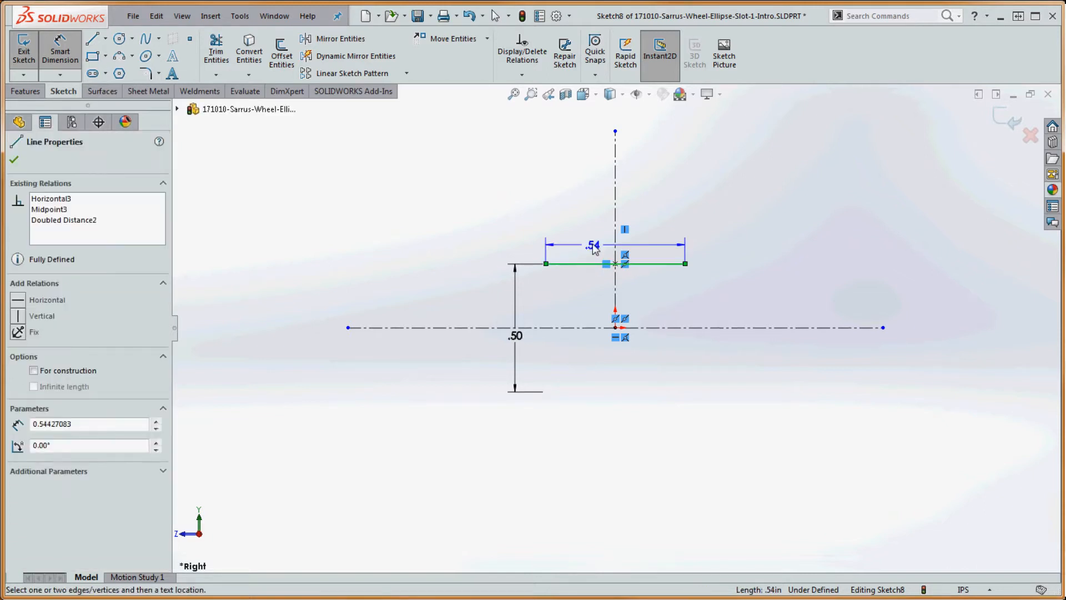
left_click(599, 225)
type(".75")
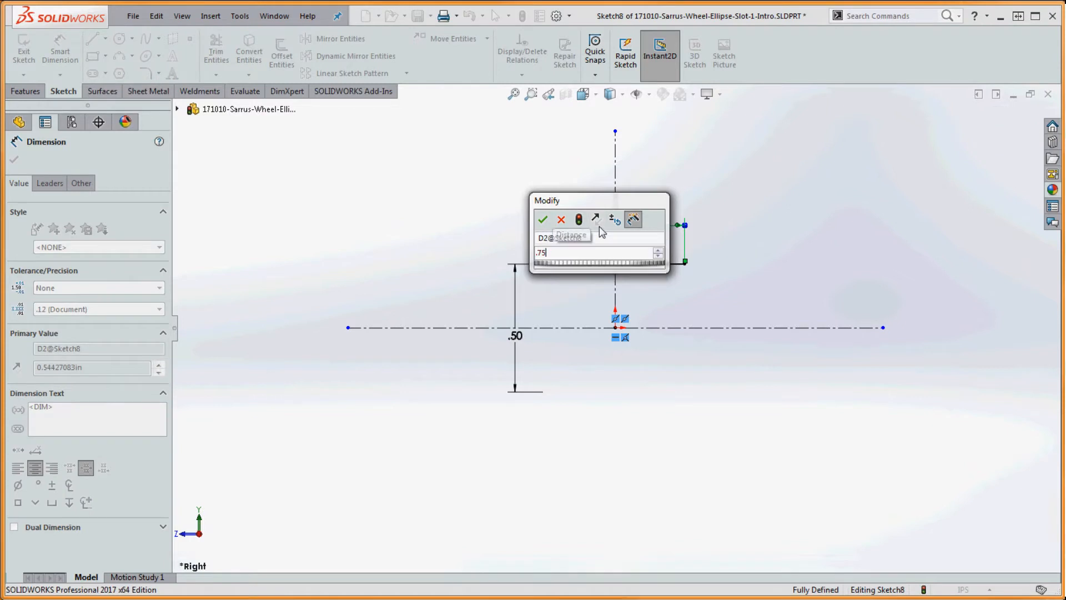
key("Return")
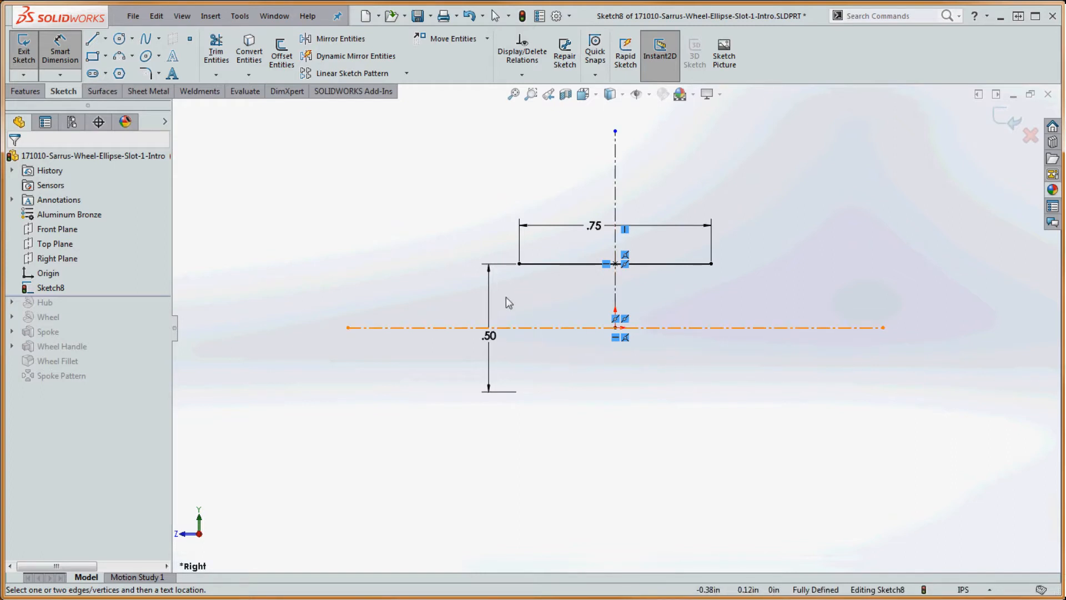
key("Escape")
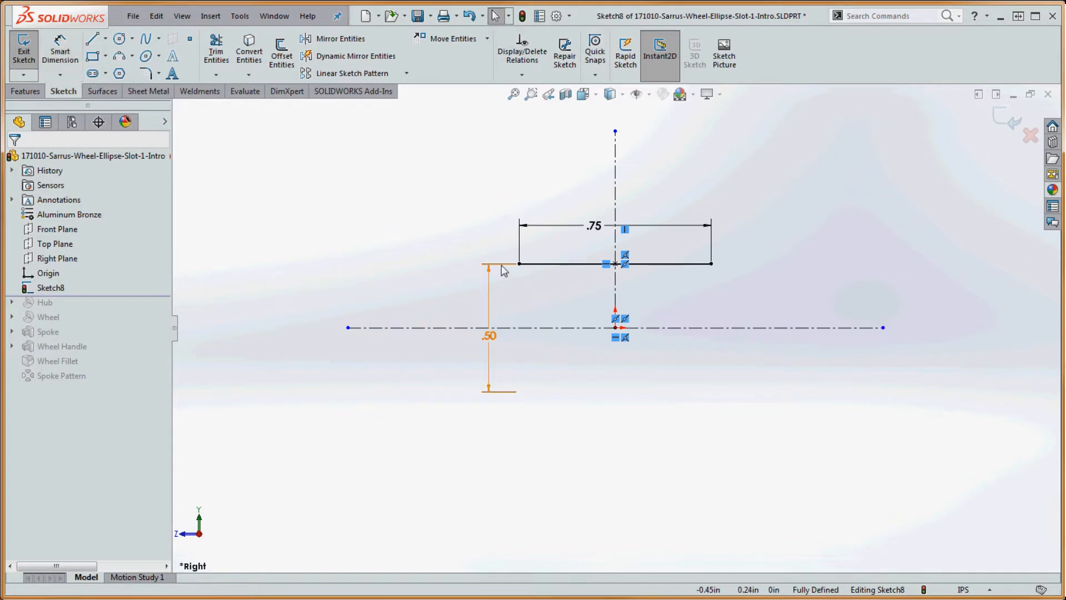
- Toggle the 0.50 in dimension to radius display and back to diameter, and move its text above the horizontal centerline
left_click(503, 265)
left_click(50, 183)
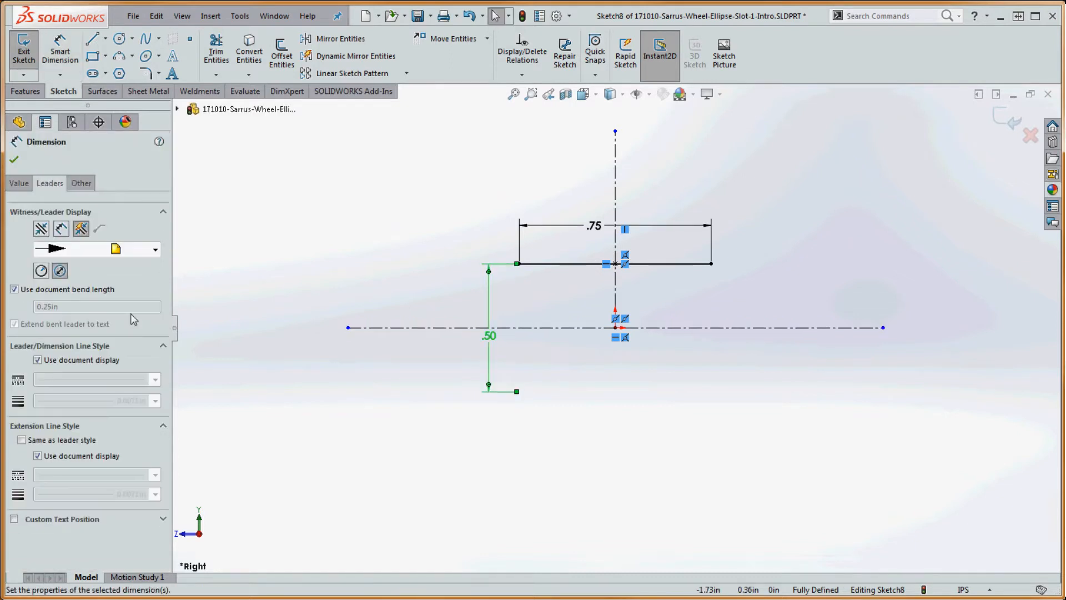
left_click(41, 270)
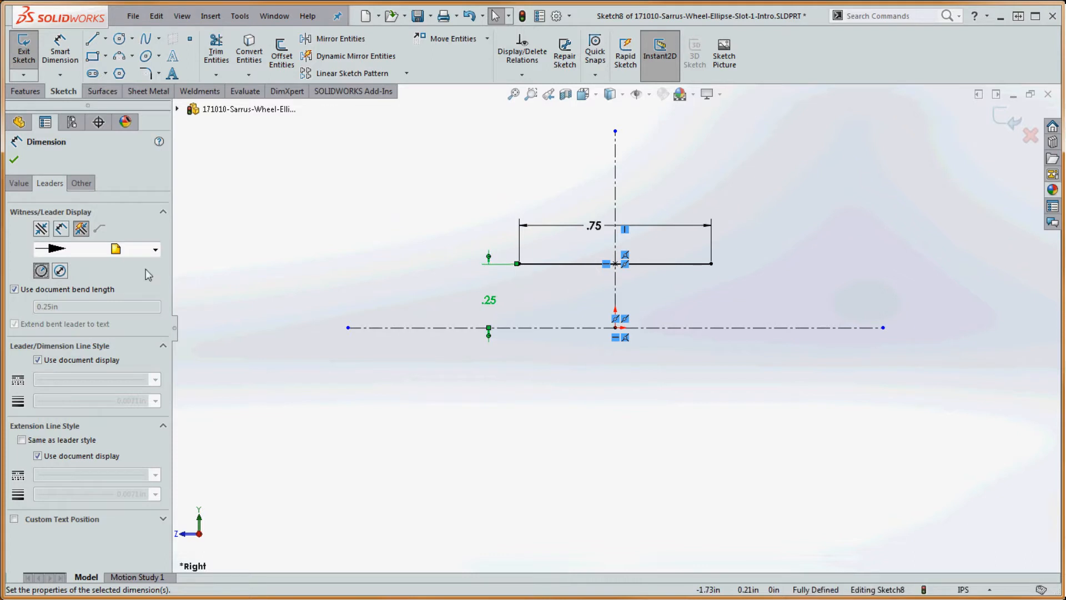
left_click(60, 271)
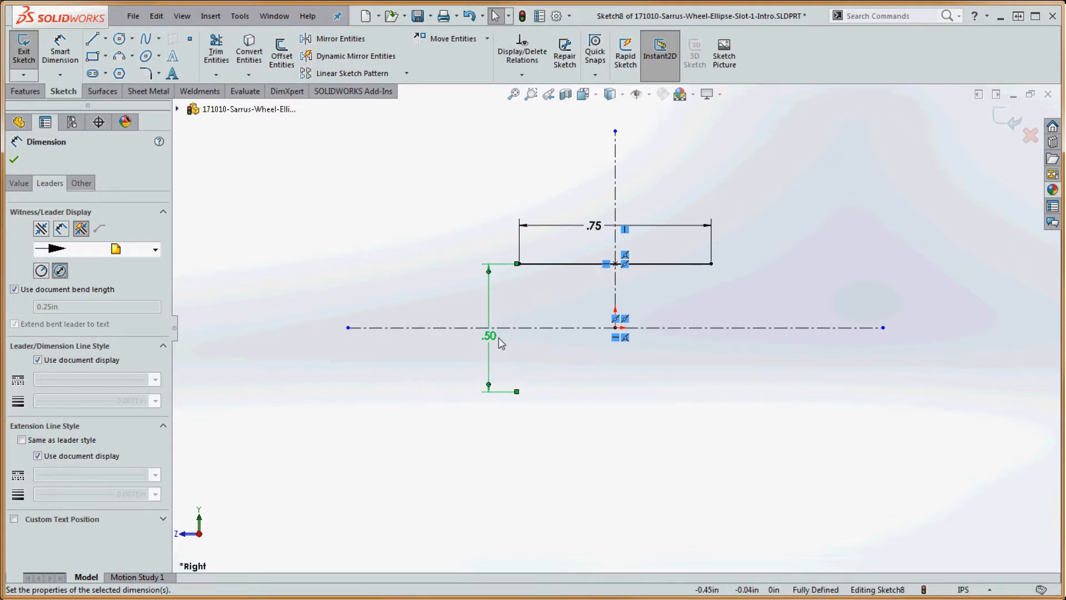
left_click_drag(489, 336, 485, 300)
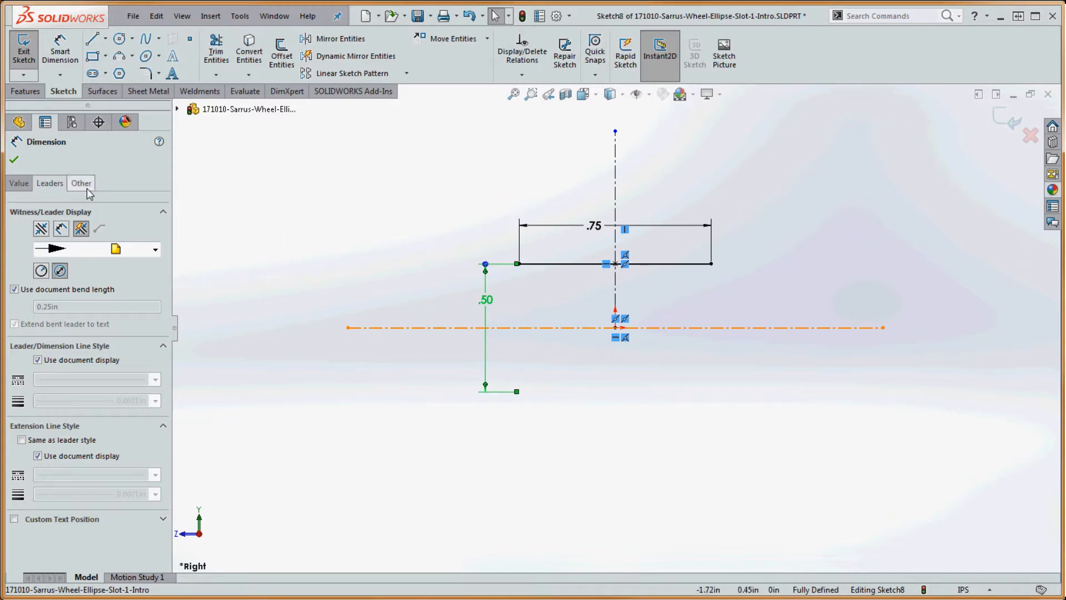
left_click(14, 160)
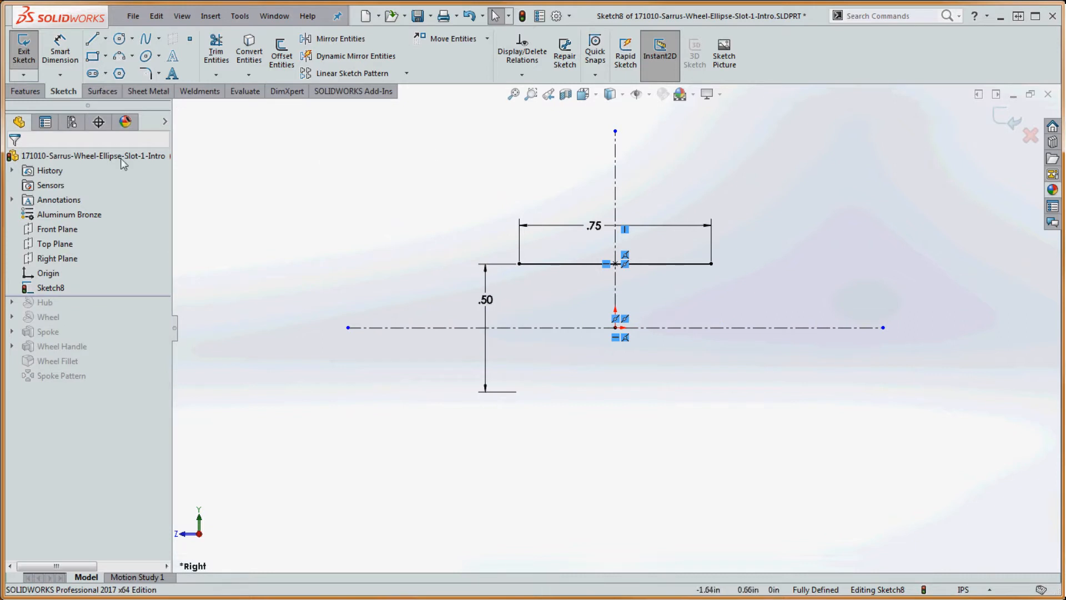
- Draw a vertical line about 0.22 in long upward from the left end of the 0.75 in line
left_click(92, 40)
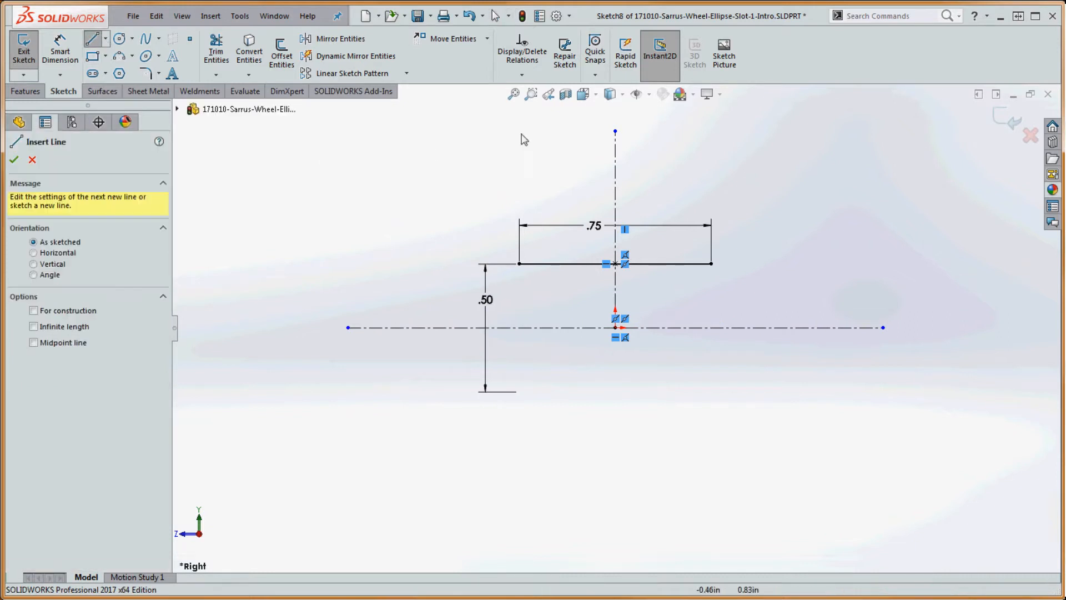
left_click(519, 264)
left_click(519, 206)
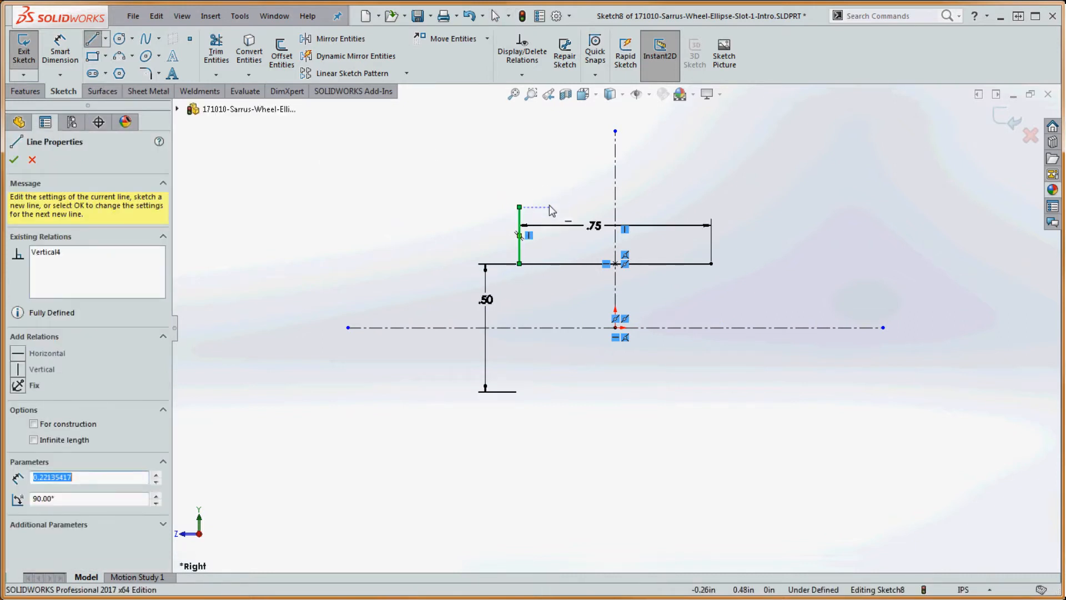
key("Escape")
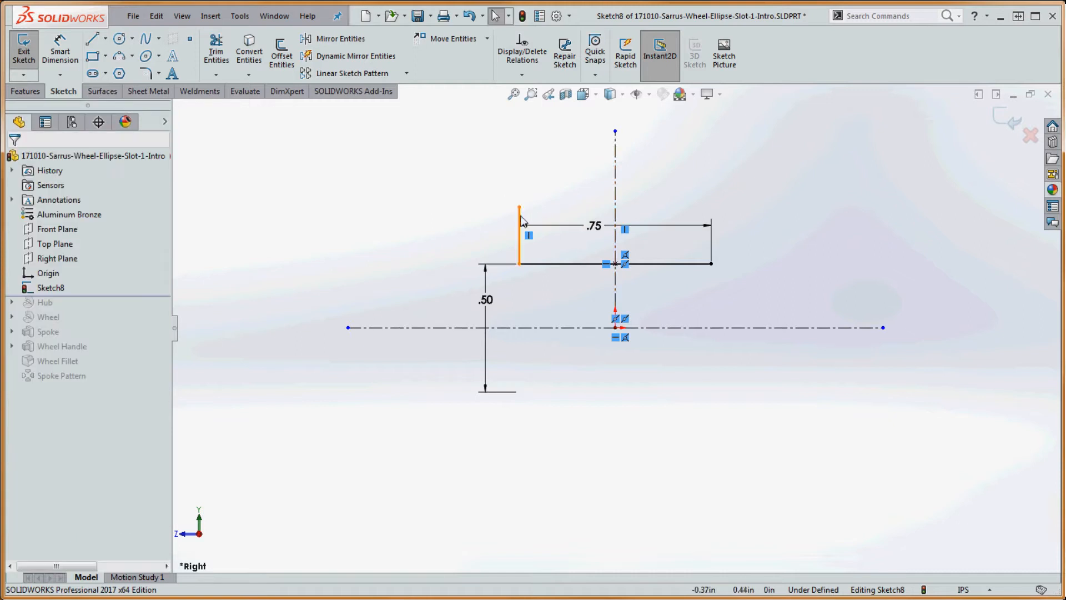
- Mirror the vertical line at the profile's left end about the vertical centerline
left_click(519, 220)
left_click(616, 197, "ctrl")
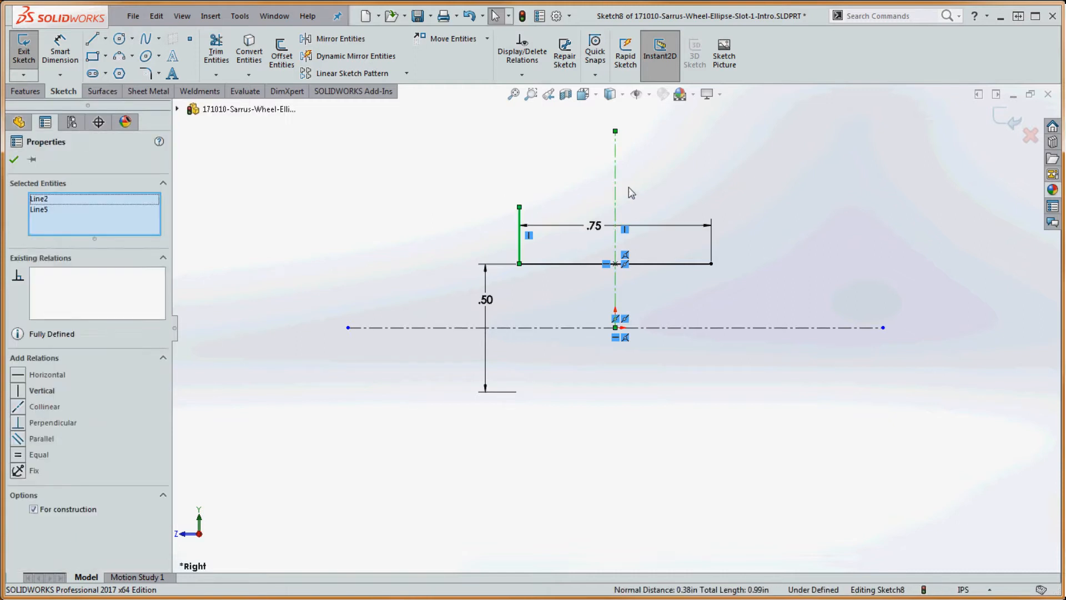
left_click(335, 38)
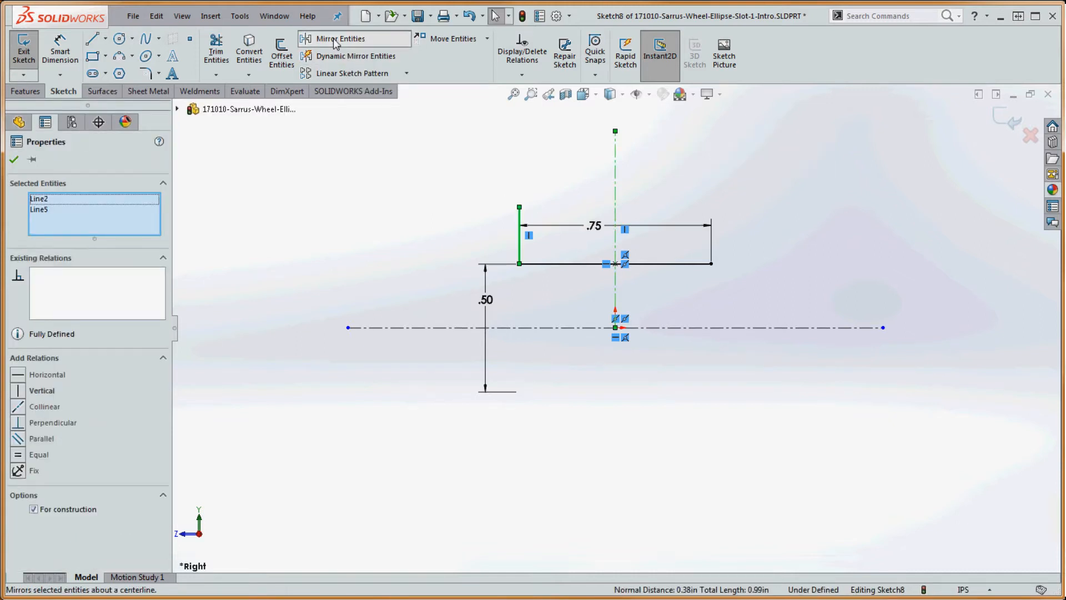
- Draw a three-point arc of about 0.45 in radius bulging upward between the upper ends of the two vertical lines
left_click(119, 55)
left_click(520, 207)
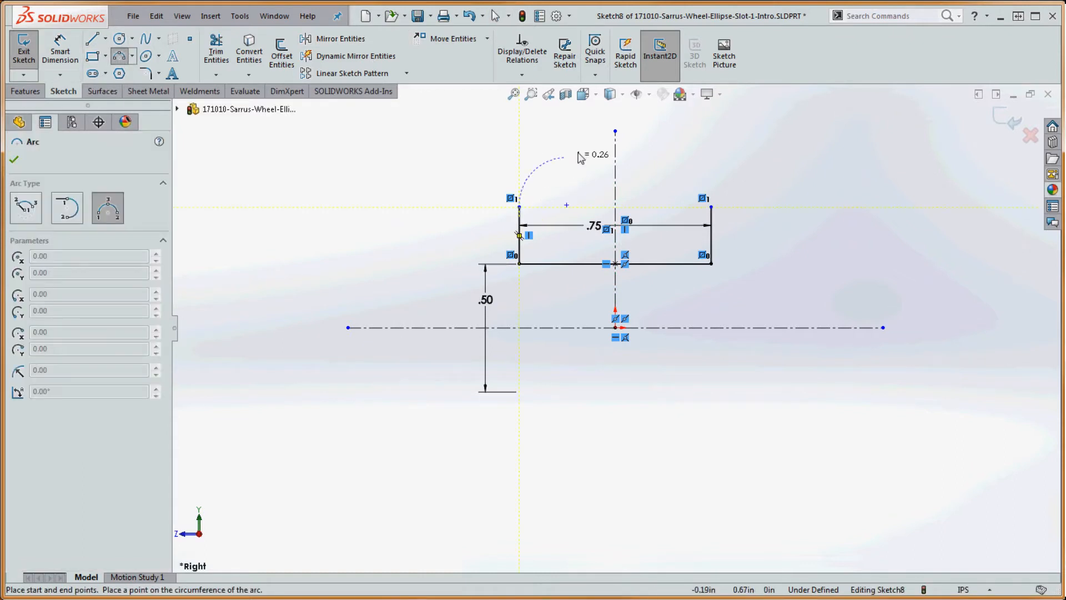
left_click(711, 207)
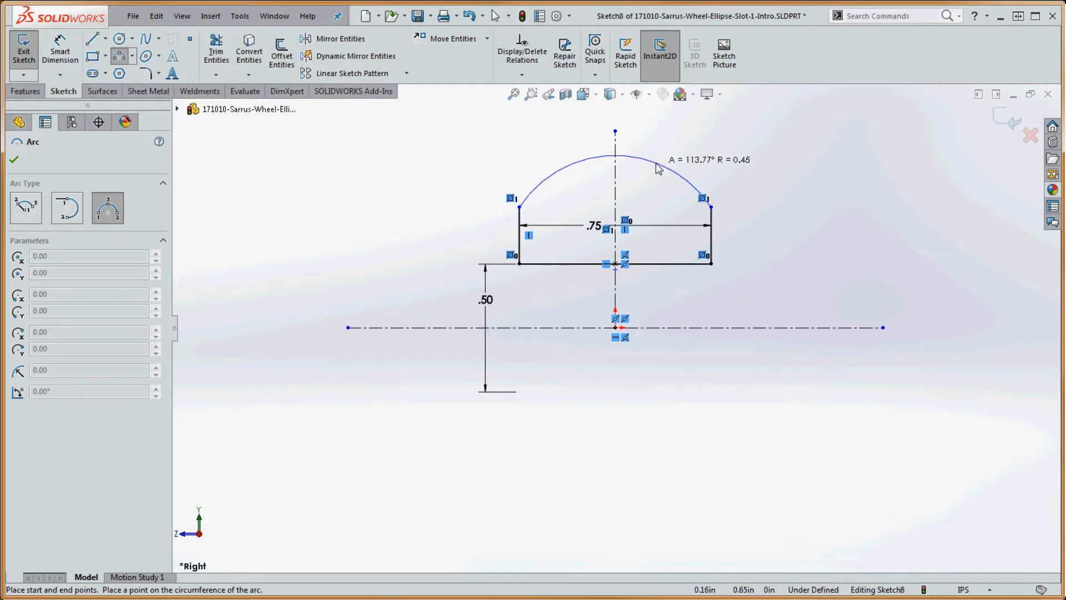
left_click(660, 164)
key("Escape")
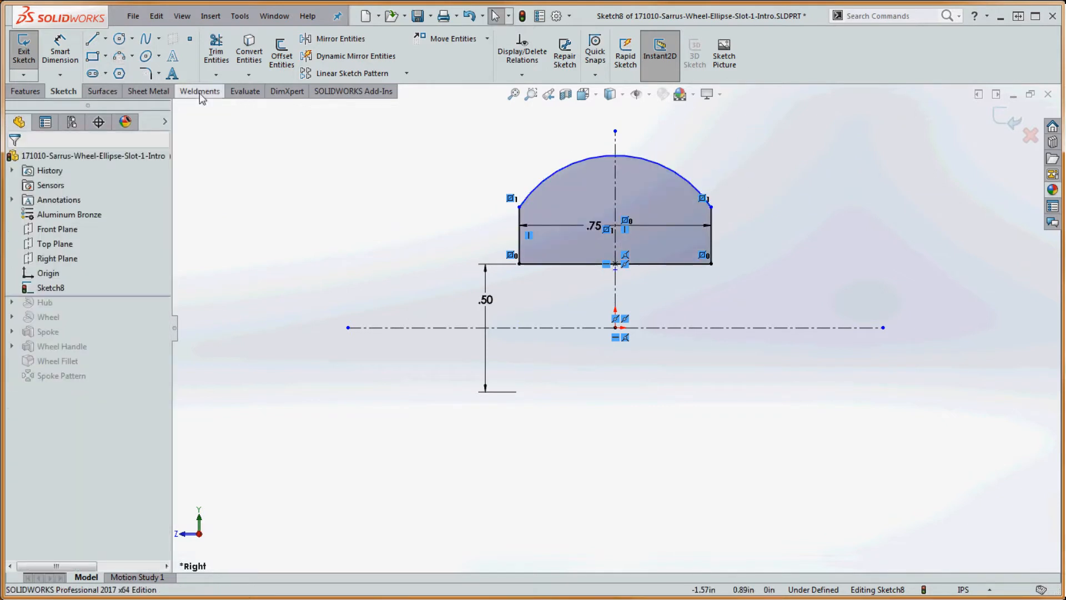
- Add a doubled-distance dimension between the arc and the horizontal centerline
left_click(60, 51)
left_click(644, 159)
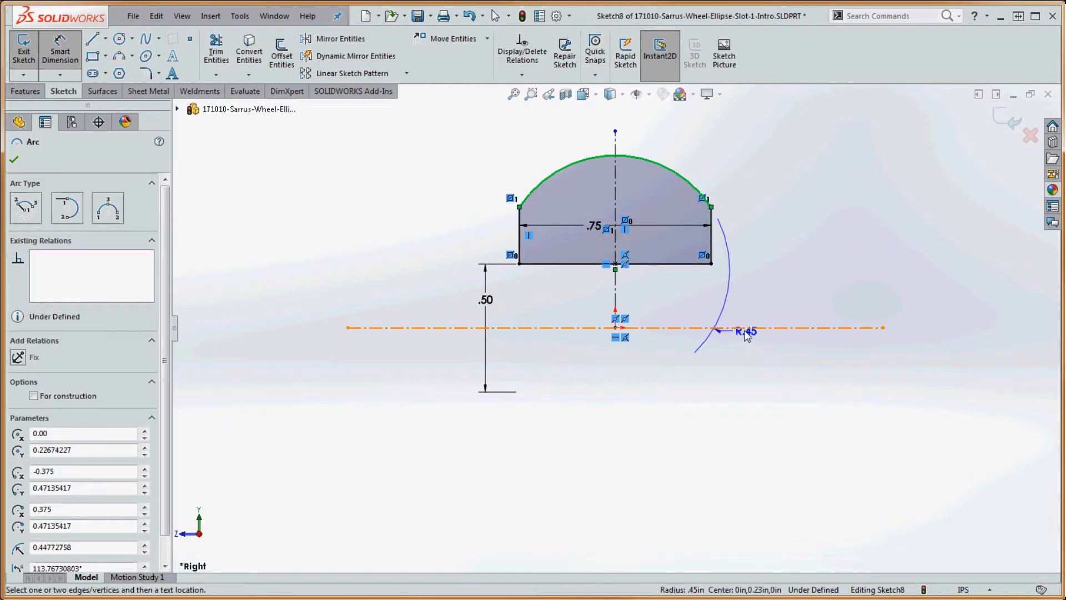
left_click(736, 328)
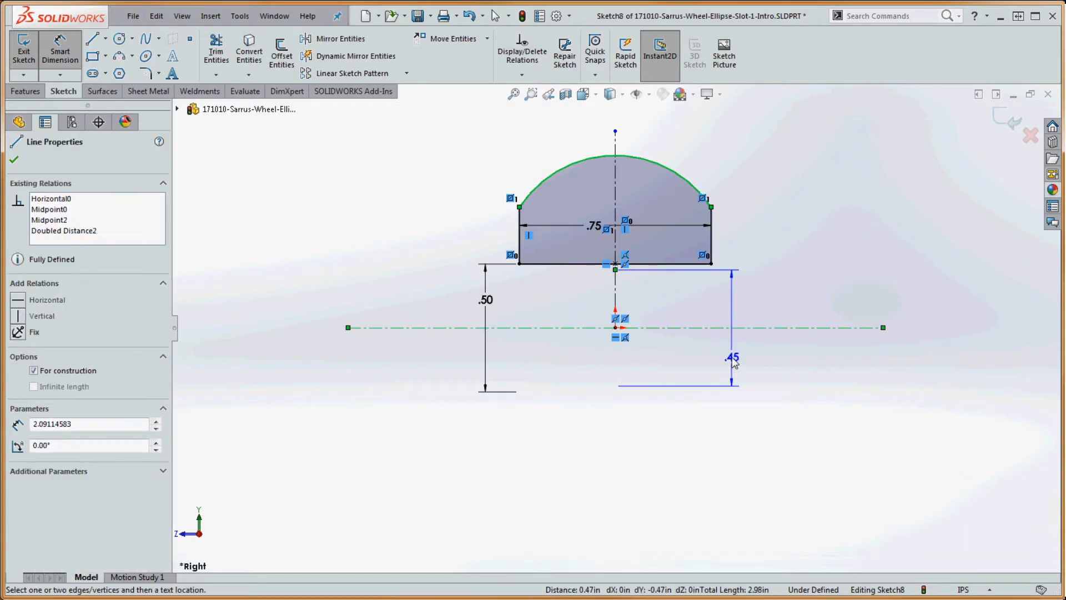
left_click(735, 353)
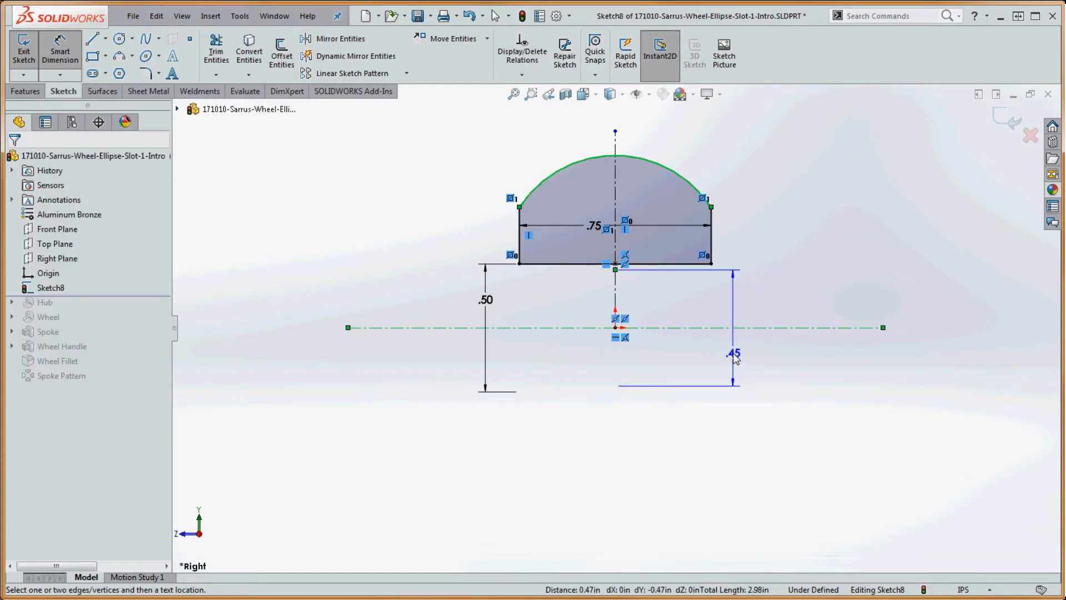
left_click(676, 346)
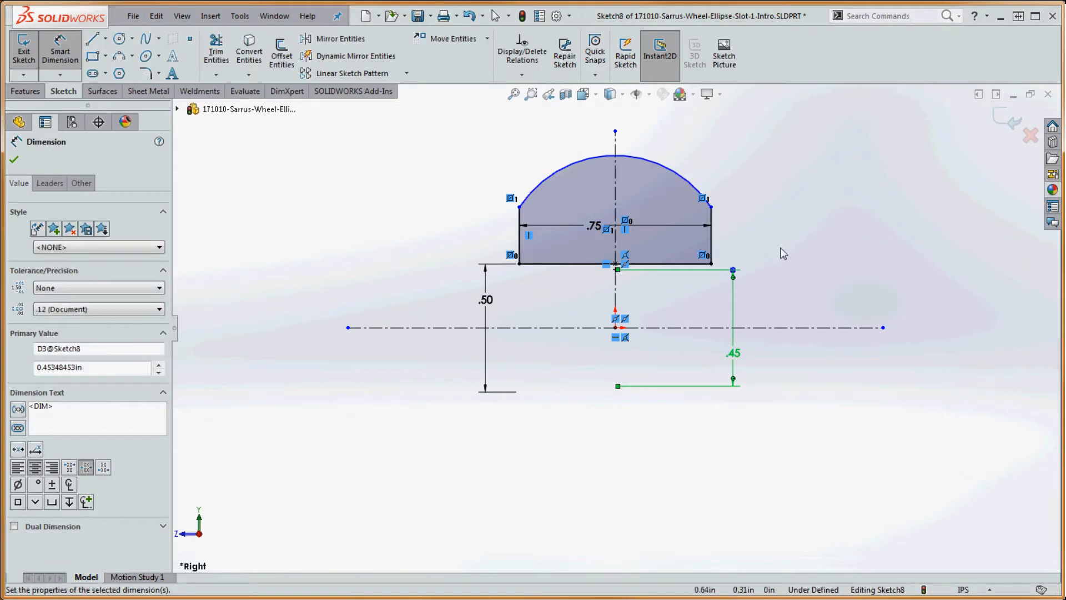
key("Escape")
- Change the arc condition of the arc's doubled-distance dimension to Max
left_click(738, 291)
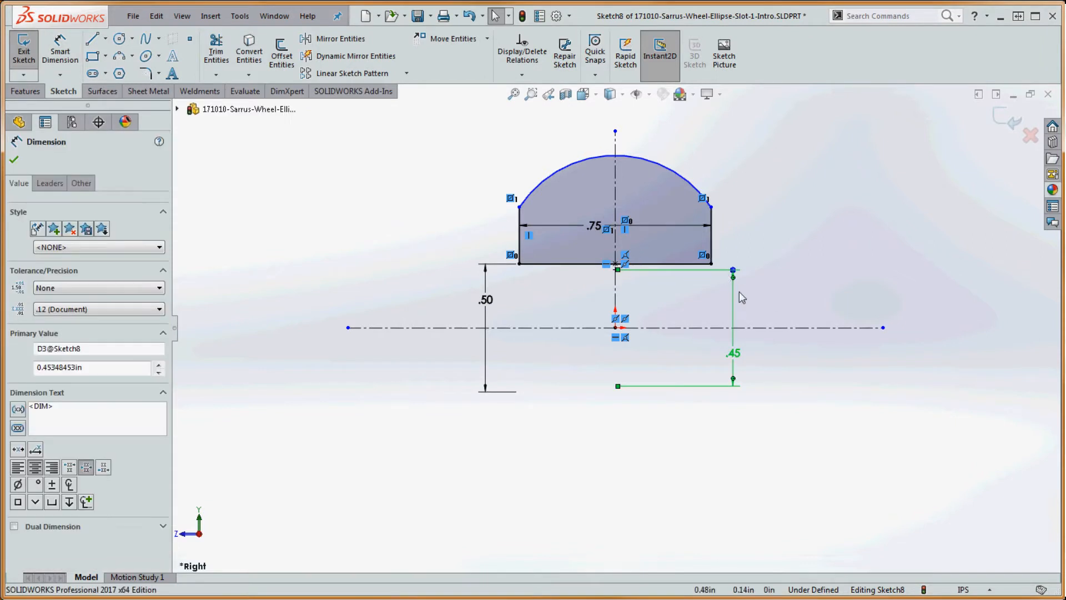
left_click(50, 183)
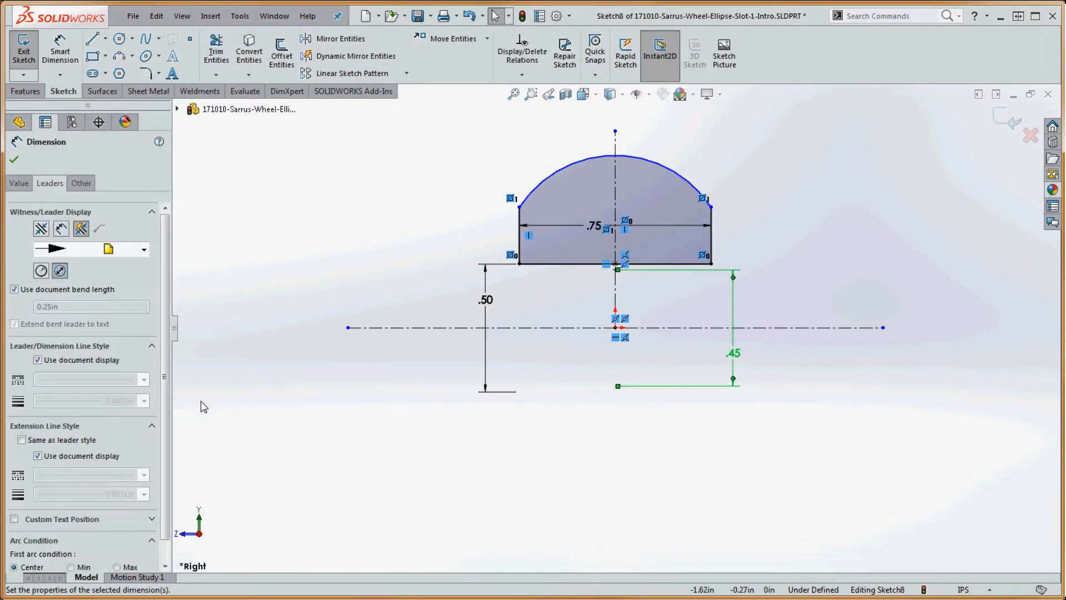
scroll(167, 450, "down", 1)
left_click(116, 545)
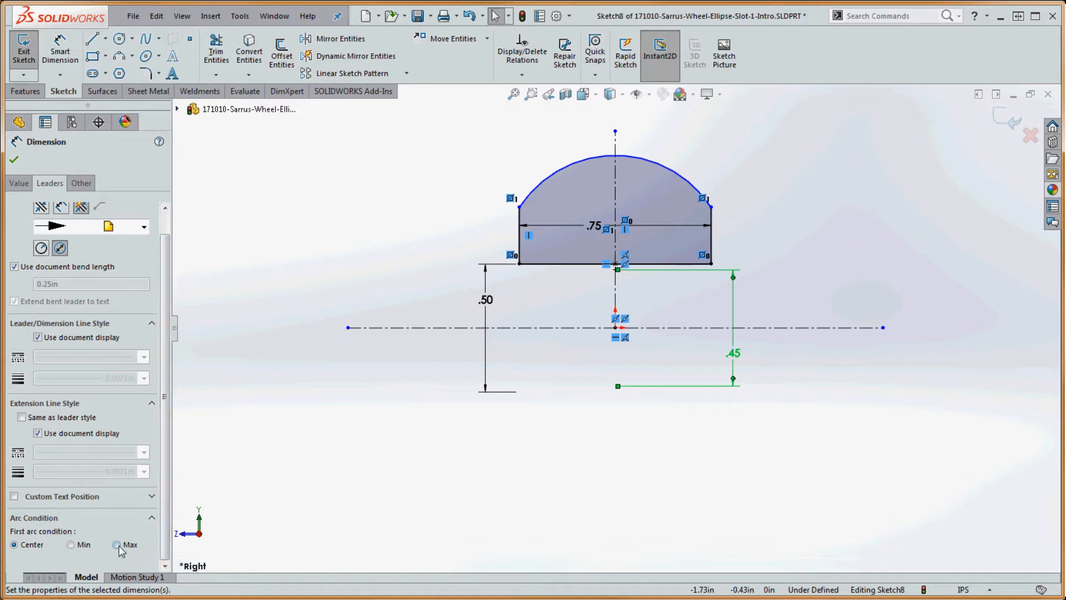
left_click(743, 455)
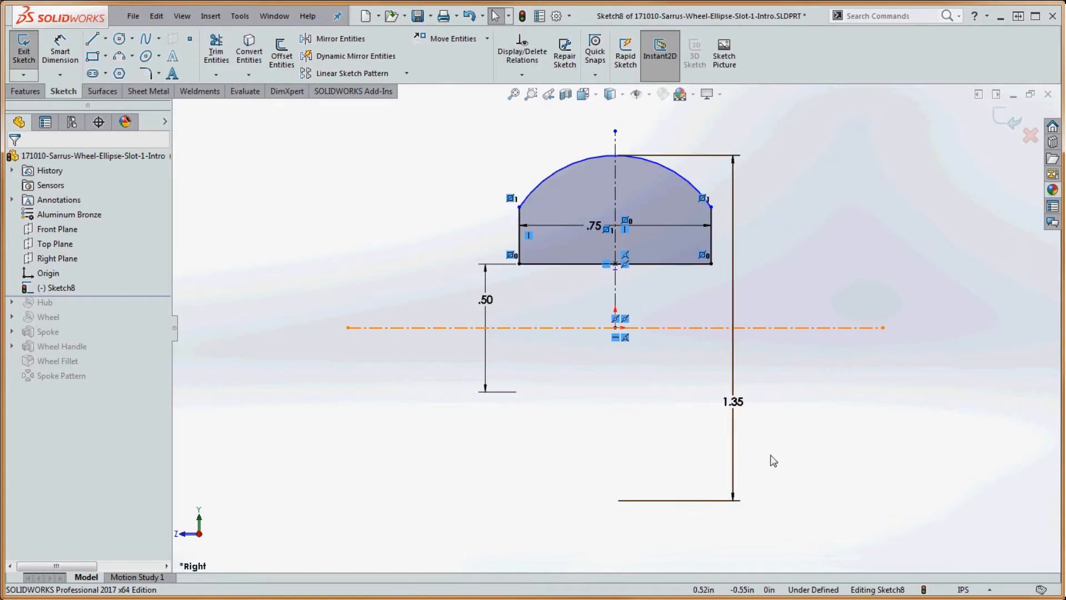
- Set the arc's doubled-distance dimension to 1.4 in
double_click(736, 402)
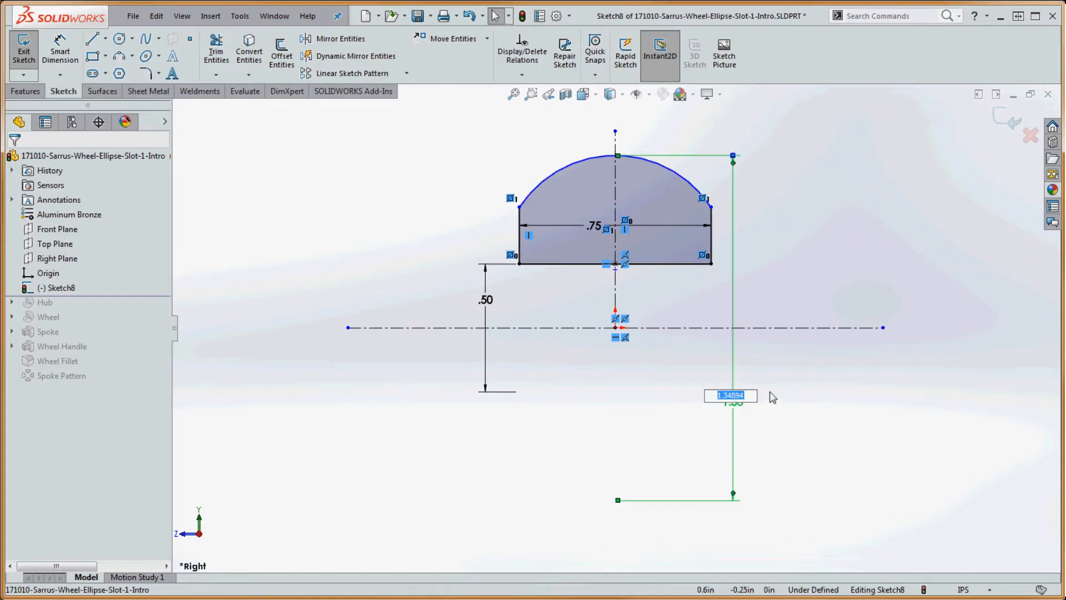
type("1.4")
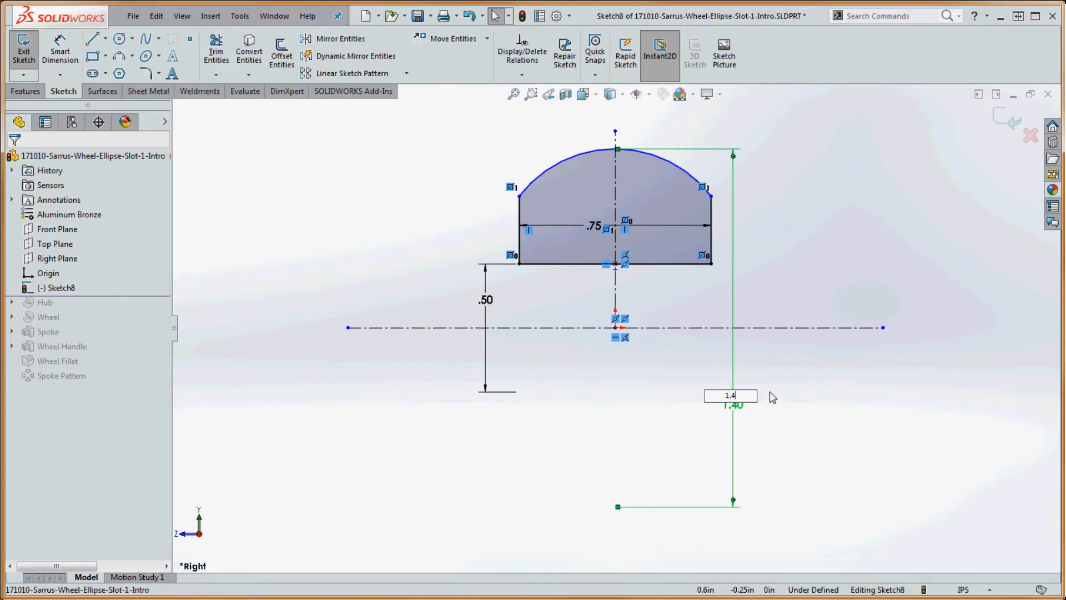
key("Return")
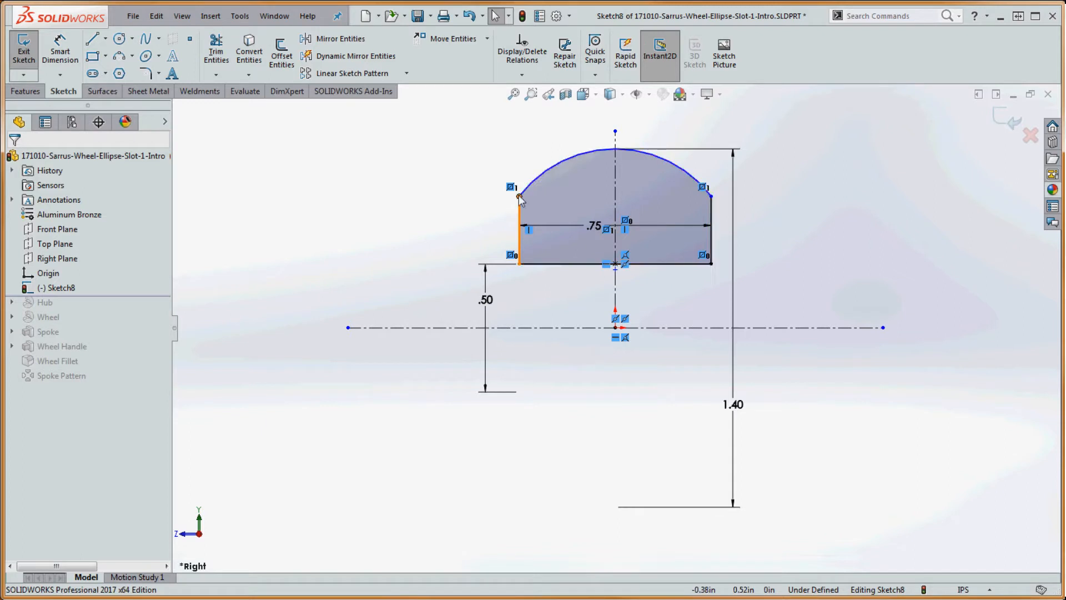
- Pull the arc's left endpoint slightly down, and dimension the left vertical line's length as 0.2 in
left_click_drag(519, 198, 532, 207)
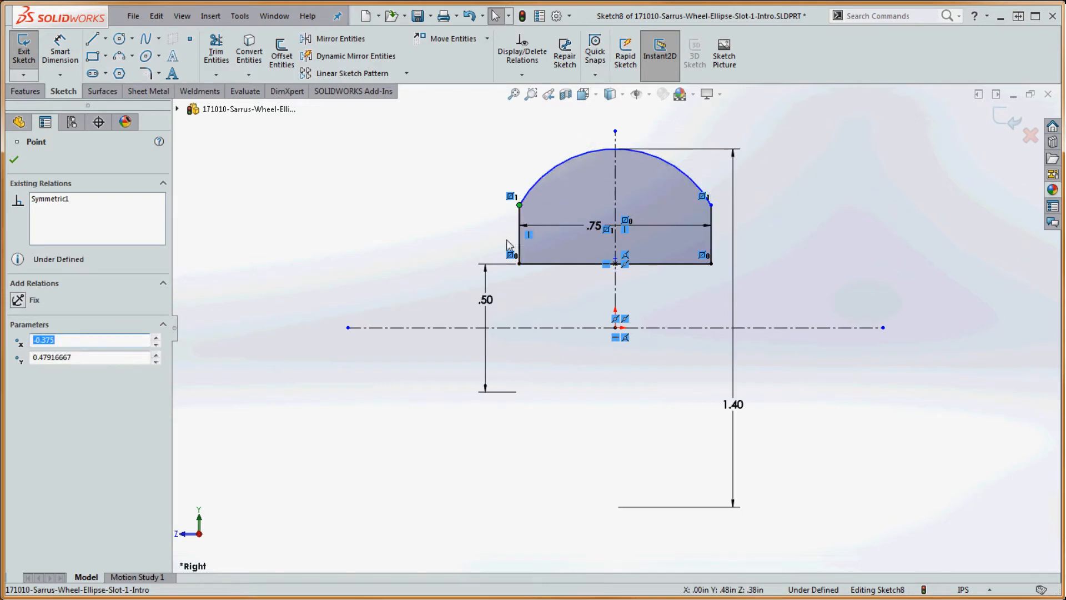
left_click(14, 160)
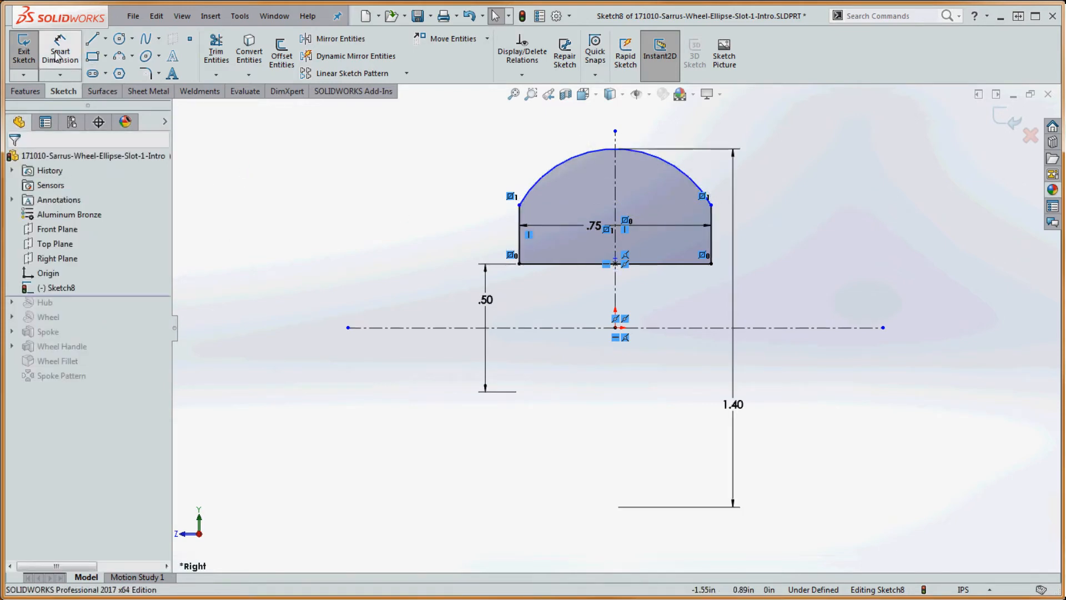
left_click(58, 53)
left_click(522, 243)
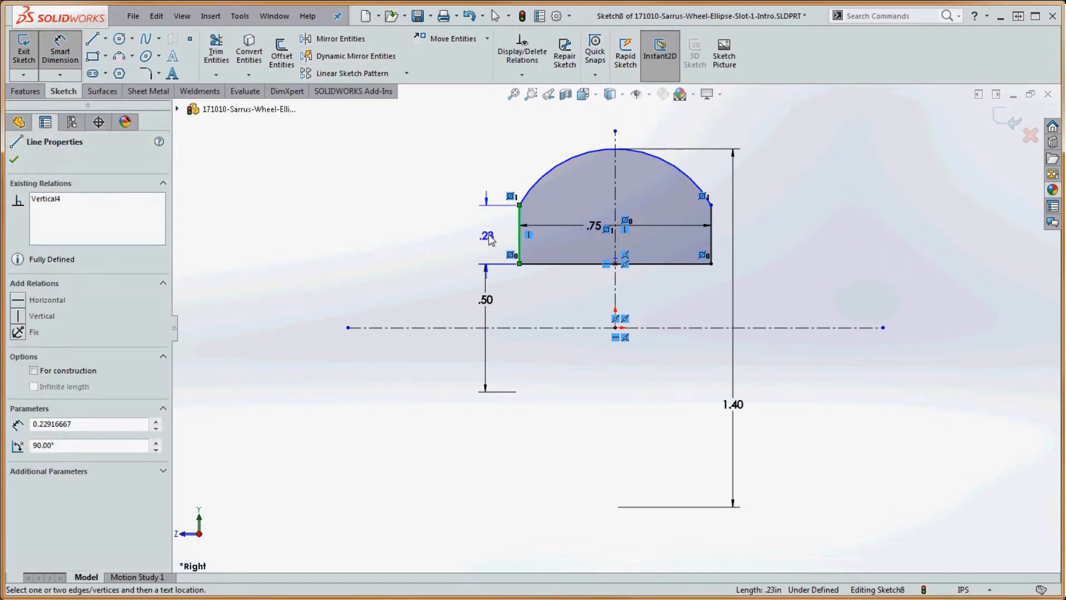
left_click(482, 233)
type(".2")
key("Return")
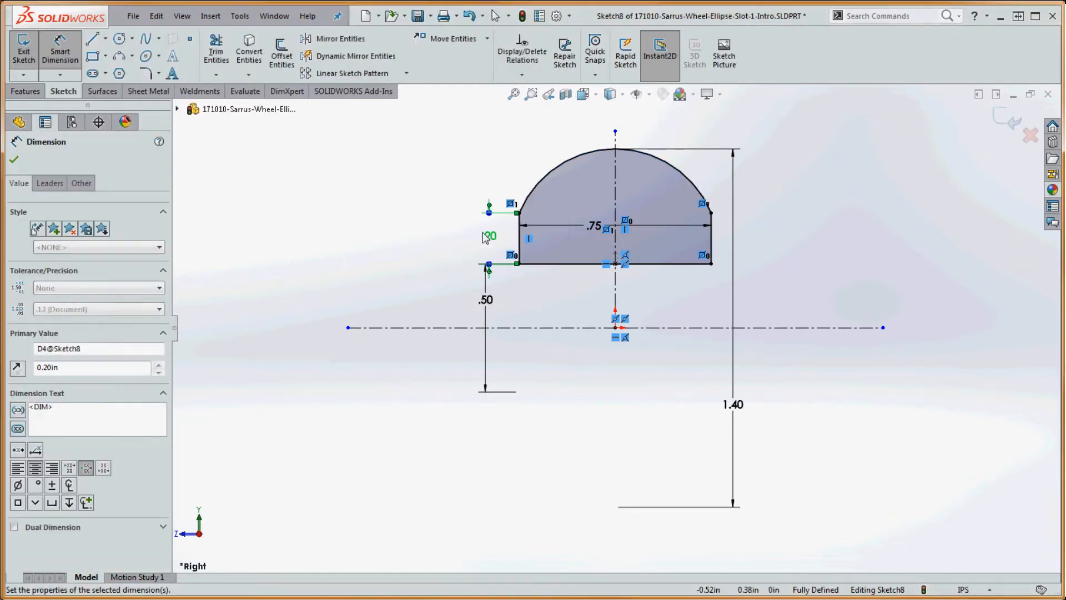
left_click(826, 207)
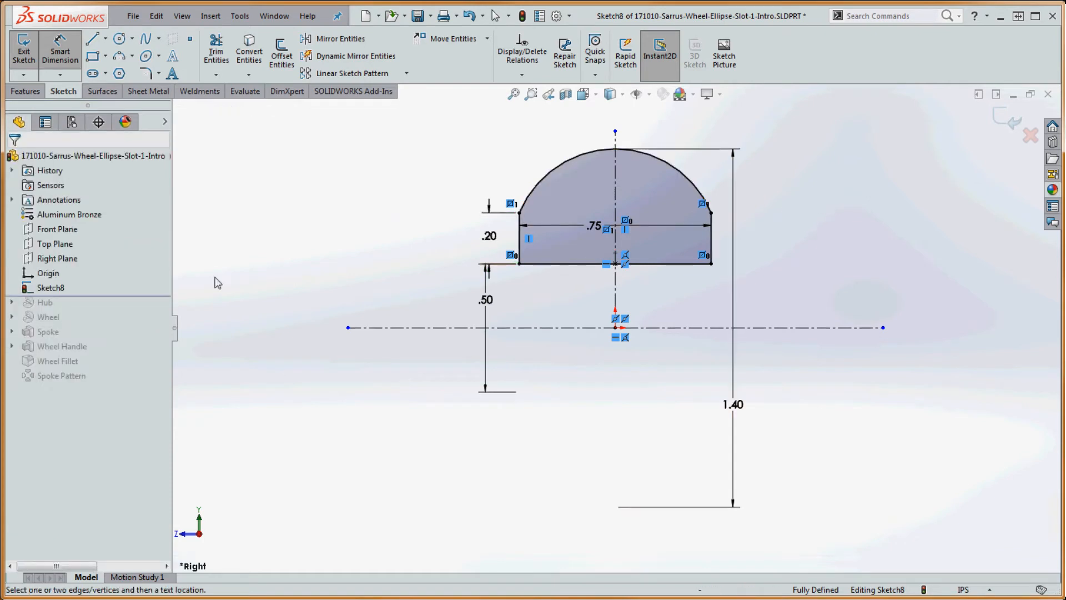
- Revolve the hub profile 360 degrees about the horizontal centerline as a boss
left_click(16, 93)
left_click(66, 58)
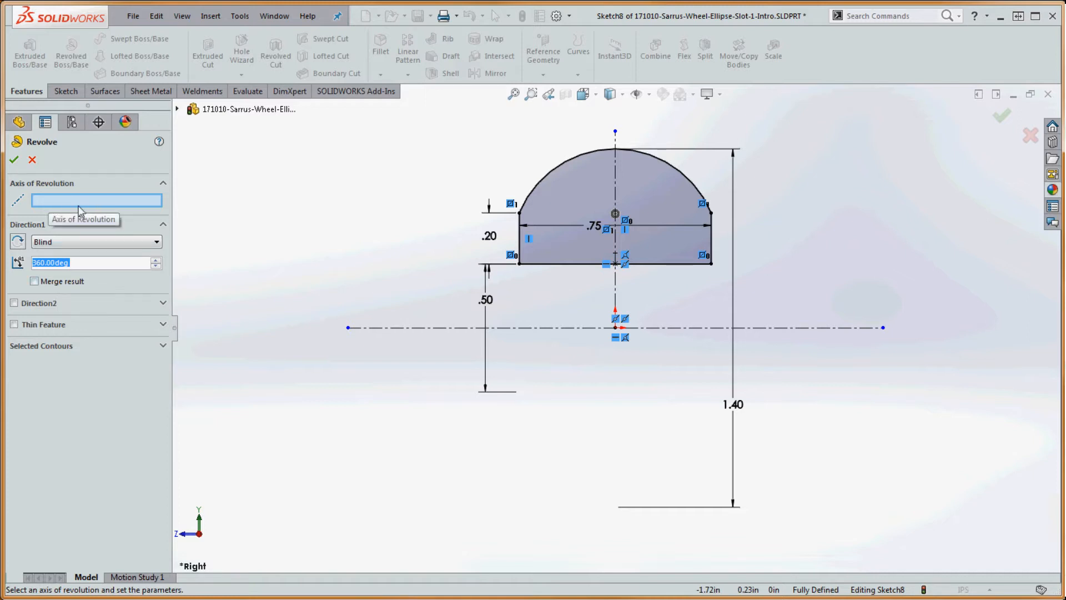
left_click(566, 328)
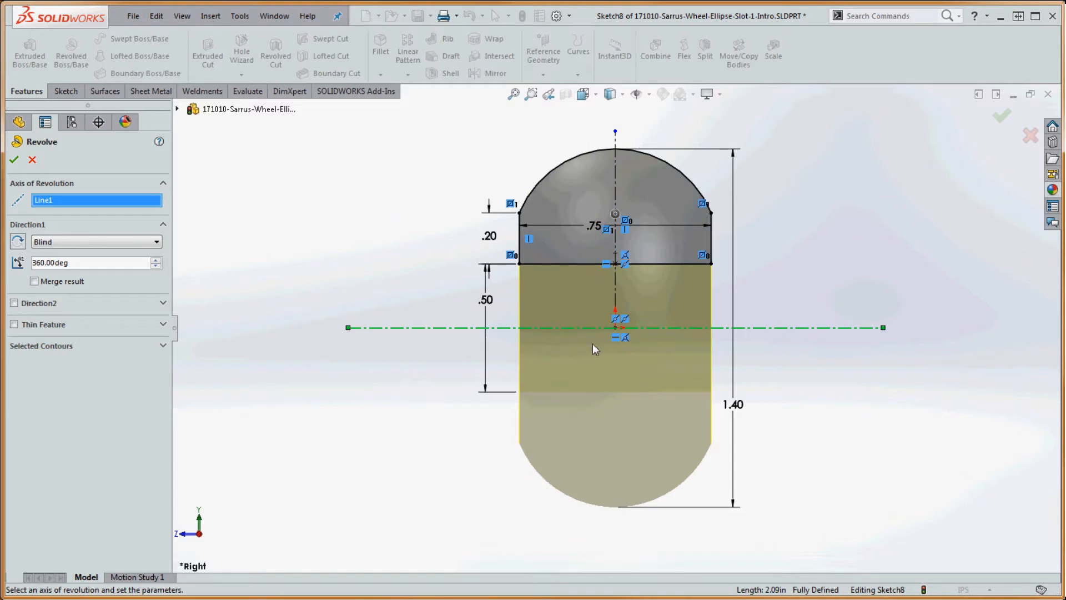
middle_click_drag(693, 392, 737, 408)
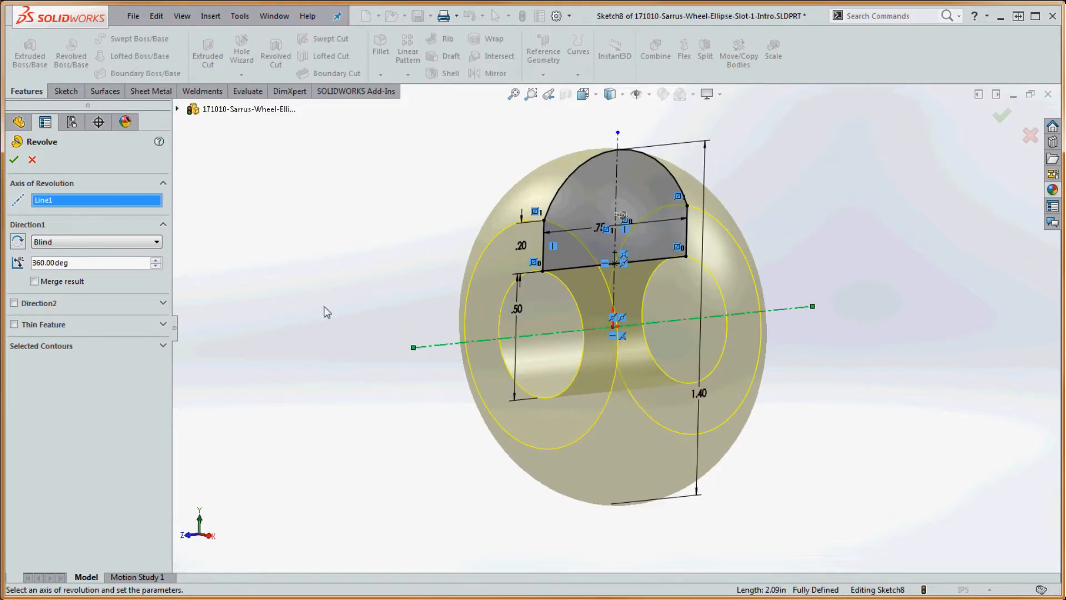
left_click(15, 159)
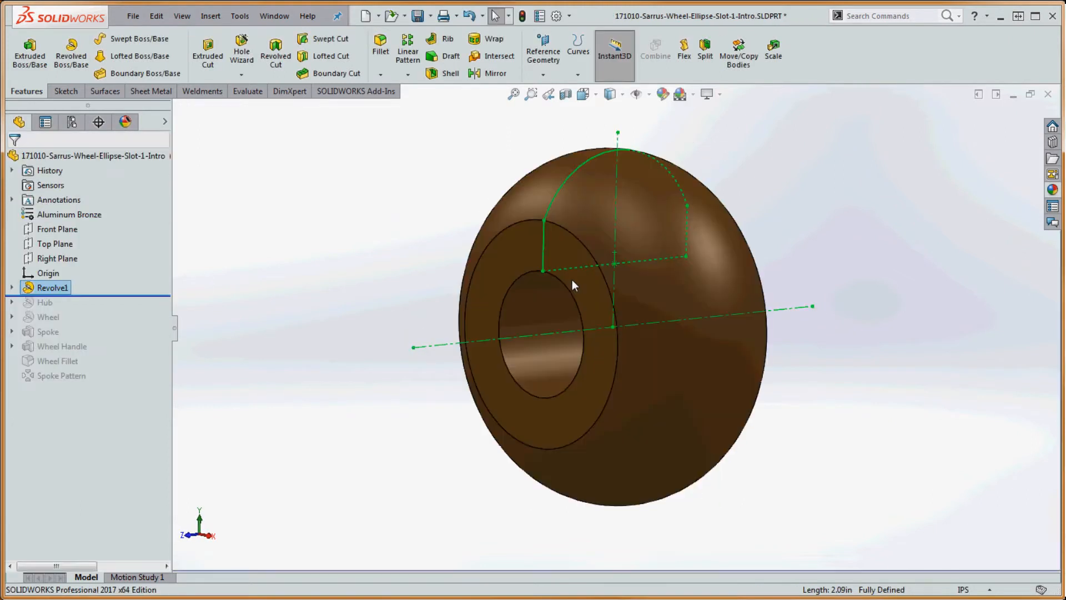
left_click(892, 404)
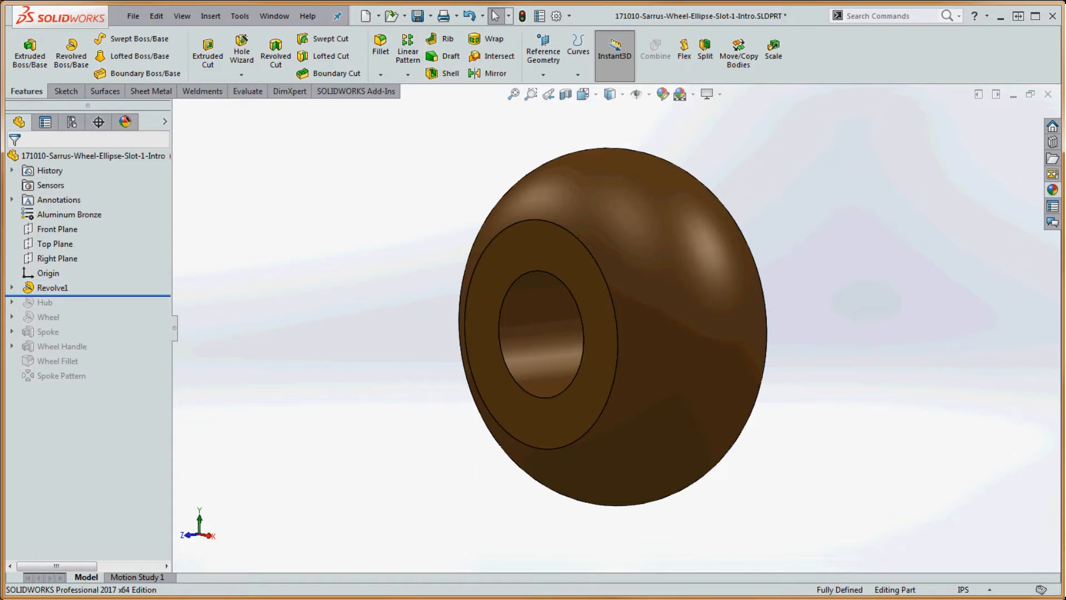
- Try to rename the new revolve feature as Hub
left_click(49, 289)
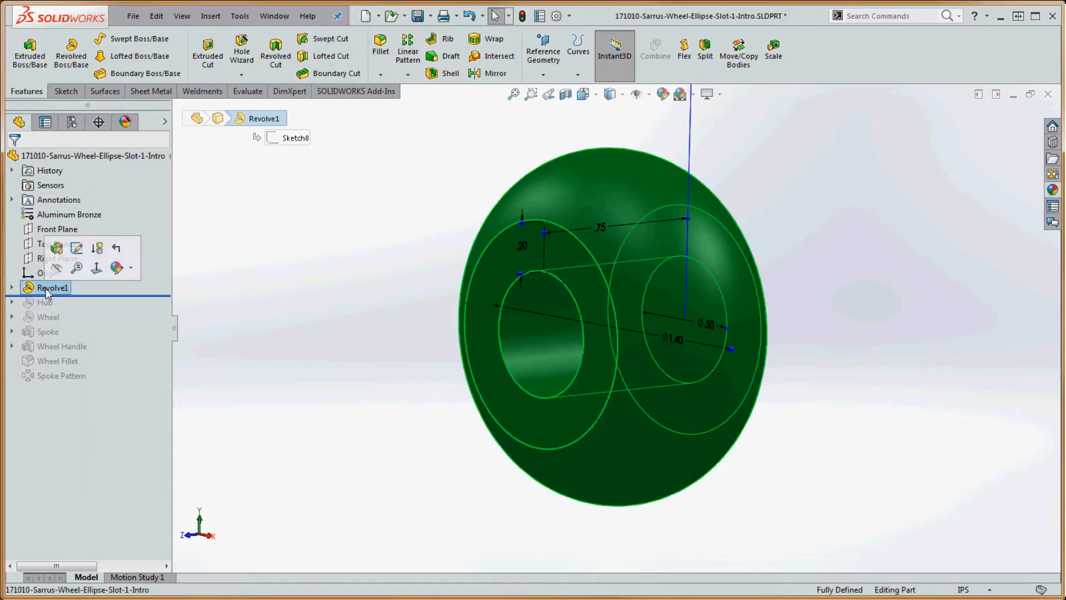
left_click(62, 289)
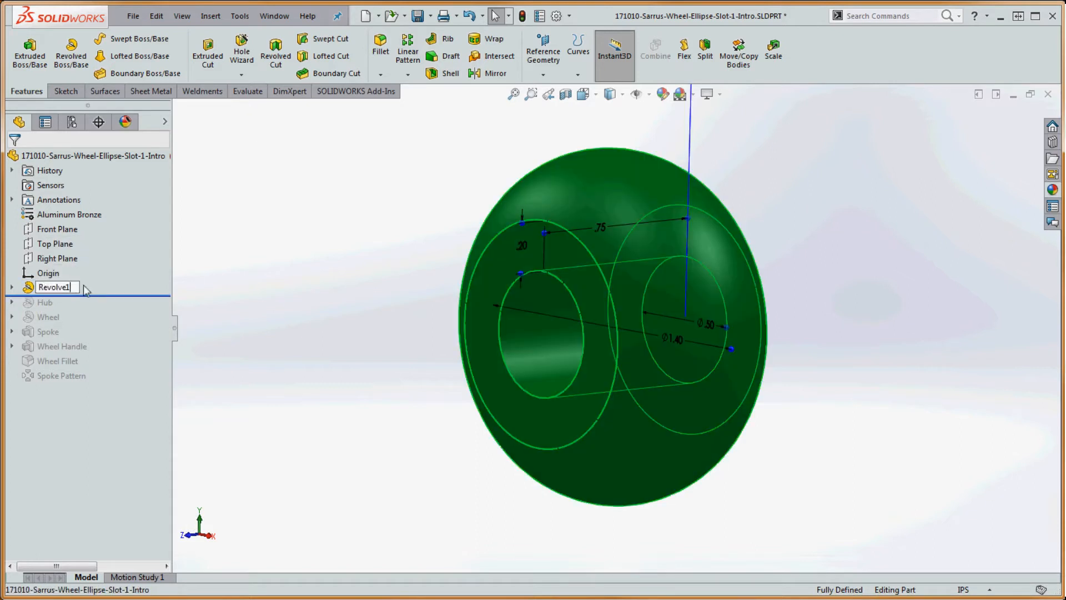
key("BackSpace")
key("BackSpace")
key("BackSpace")
key("BackSpace")
key("BackSpace")
type("Hu")
left_click(333, 349)
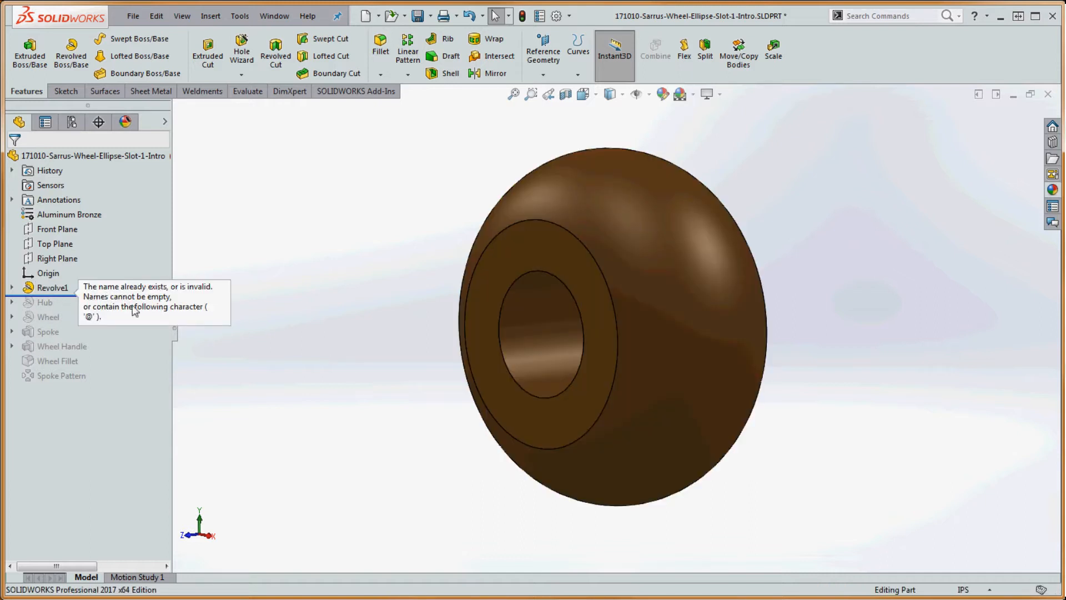
- Rename the Revolve1 feature in the feature tree as Hub
left_click(56, 288)
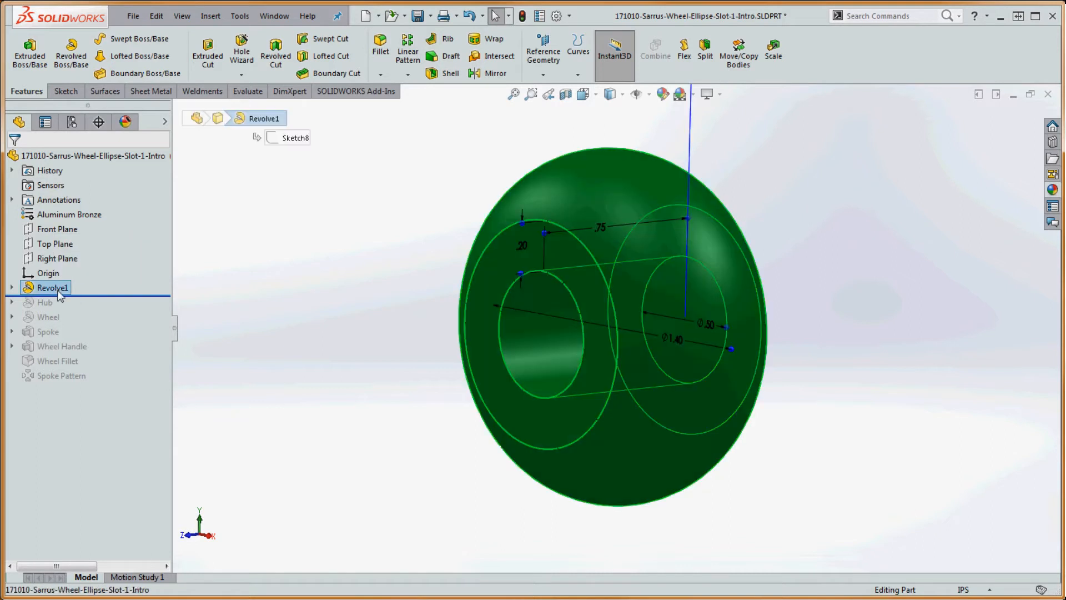
left_click(58, 290)
type("Hu")
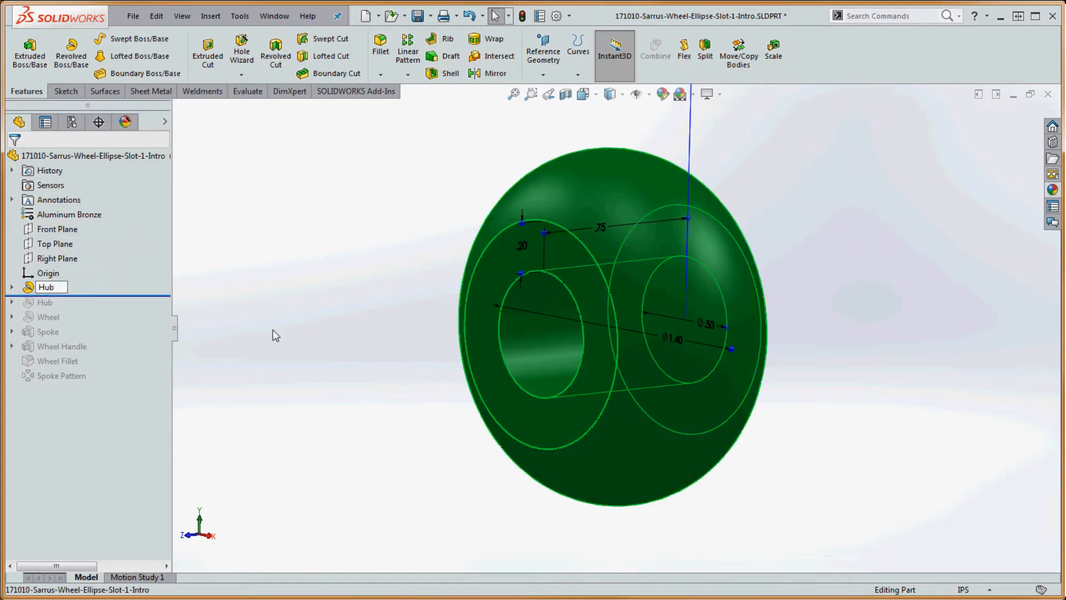
type("b")
left_click(331, 298)
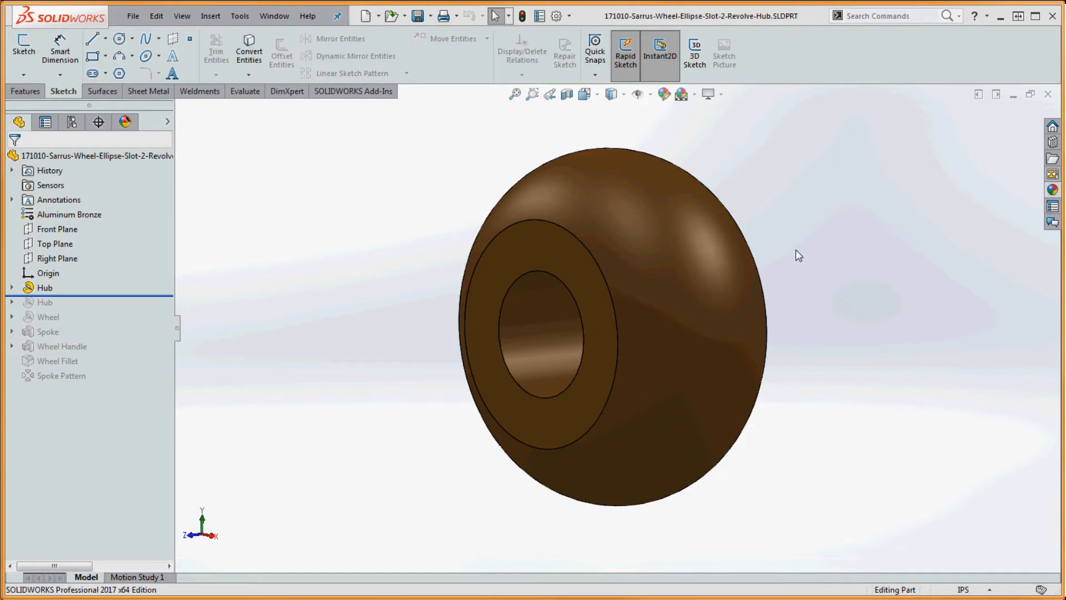
- Orient the view normal to the Right Plane and clear the plane selection
scroll(796, 250, "up", 7)
middle_click_drag(762, 312, 708, 338)
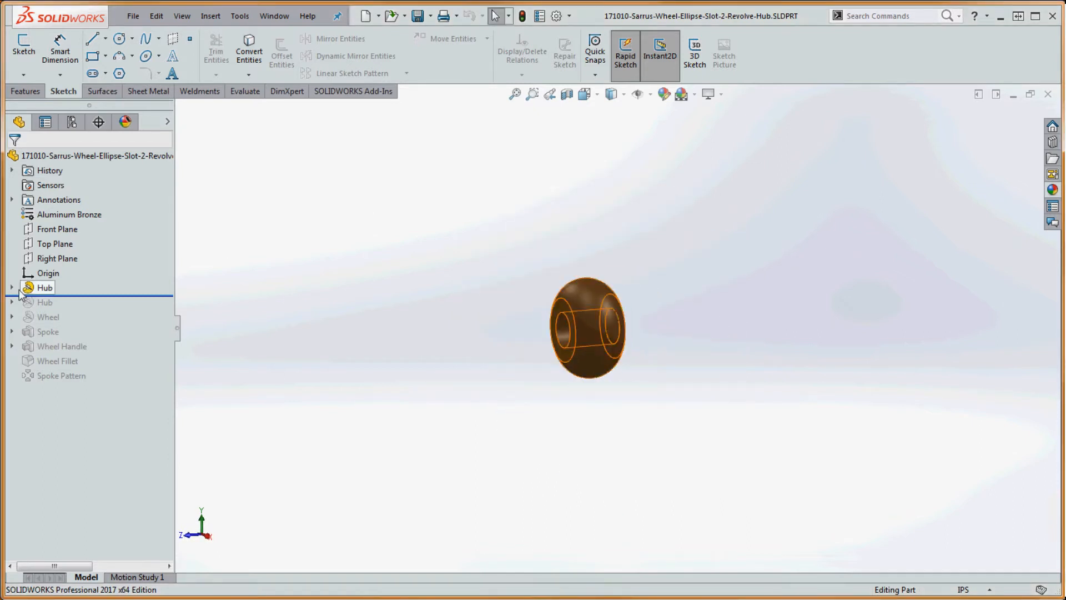
left_click(56, 258)
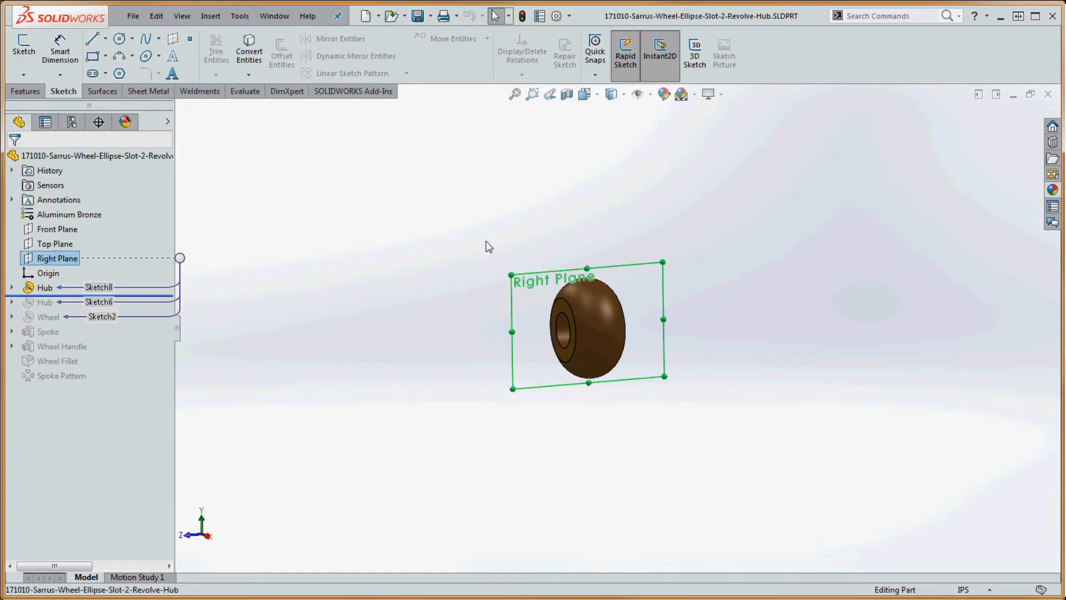
right_click(75, 260)
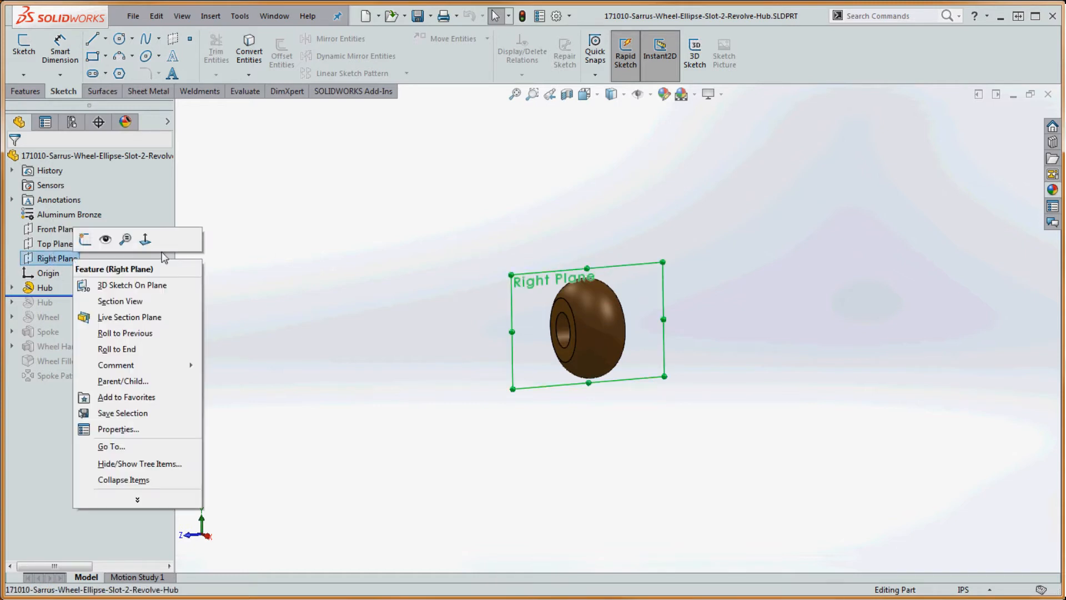
left_click(145, 238)
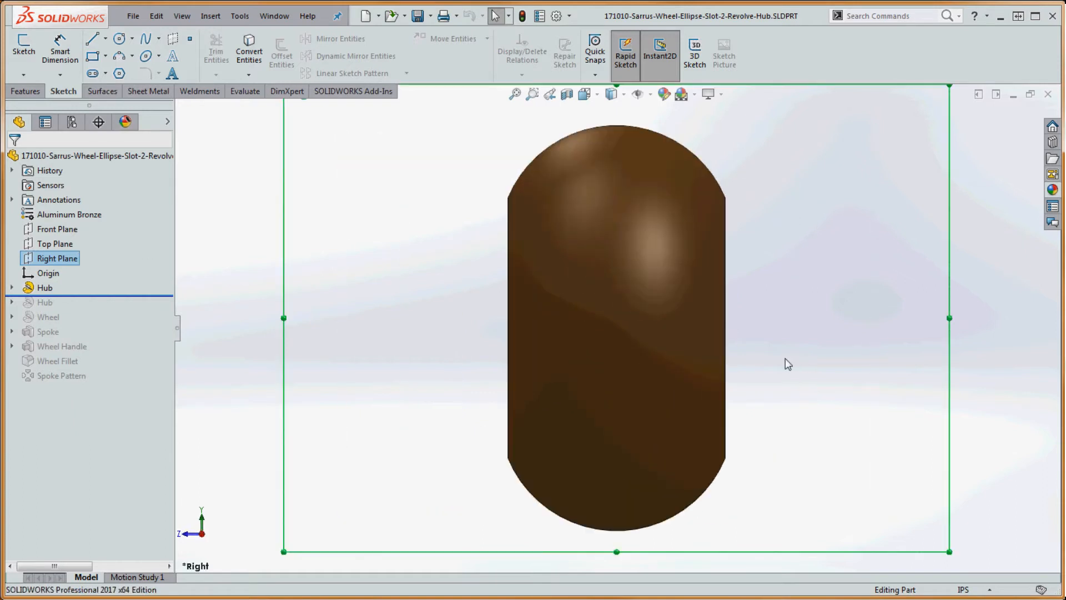
scroll(800, 378, "up", 10)
left_click(642, 172)
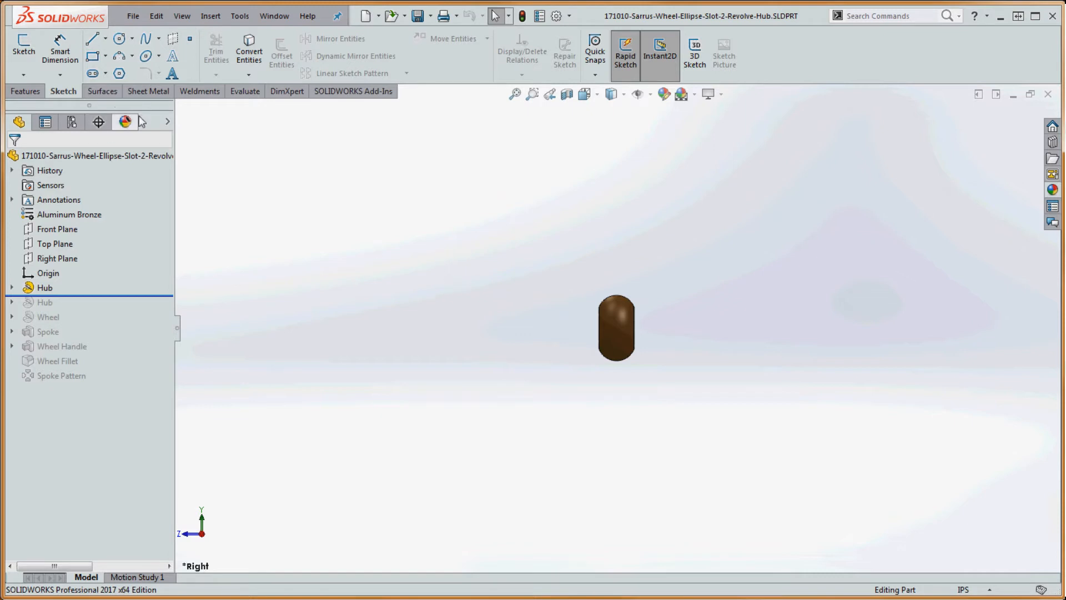
- Start a sketch on the Right Plane and draw a horizontal centerline about 6.09 in long through the origin
left_click(106, 39)
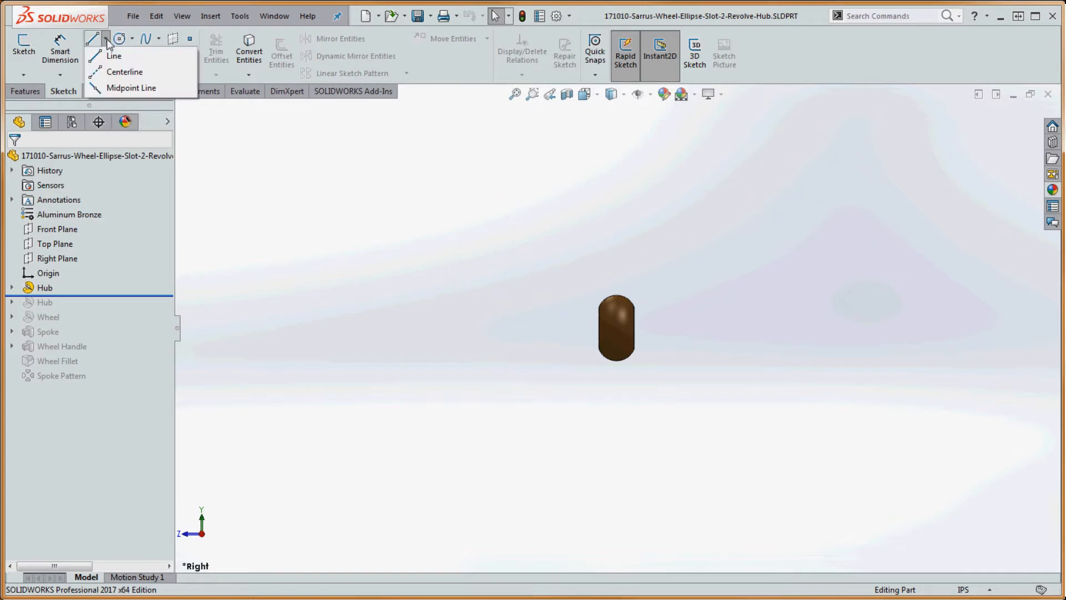
left_click(133, 72)
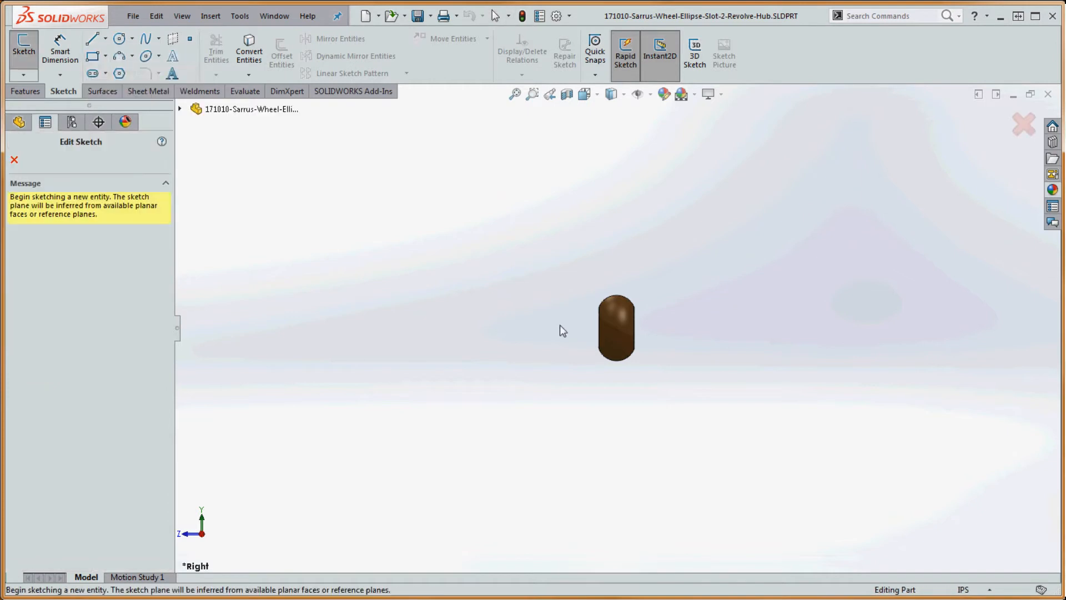
left_click(180, 109)
left_click(240, 212)
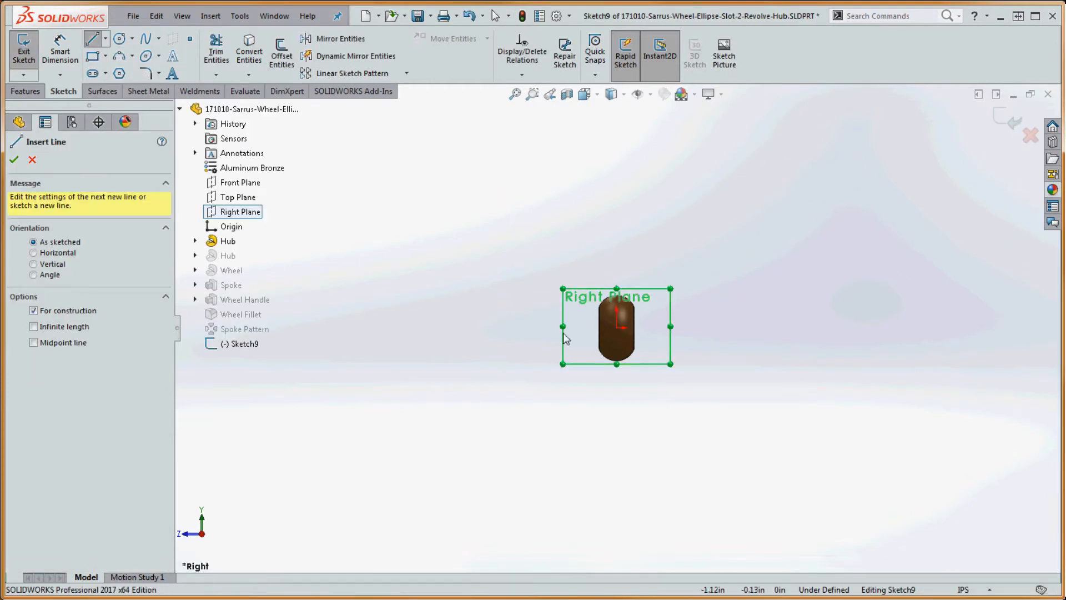
left_click_drag(516, 328, 801, 328)
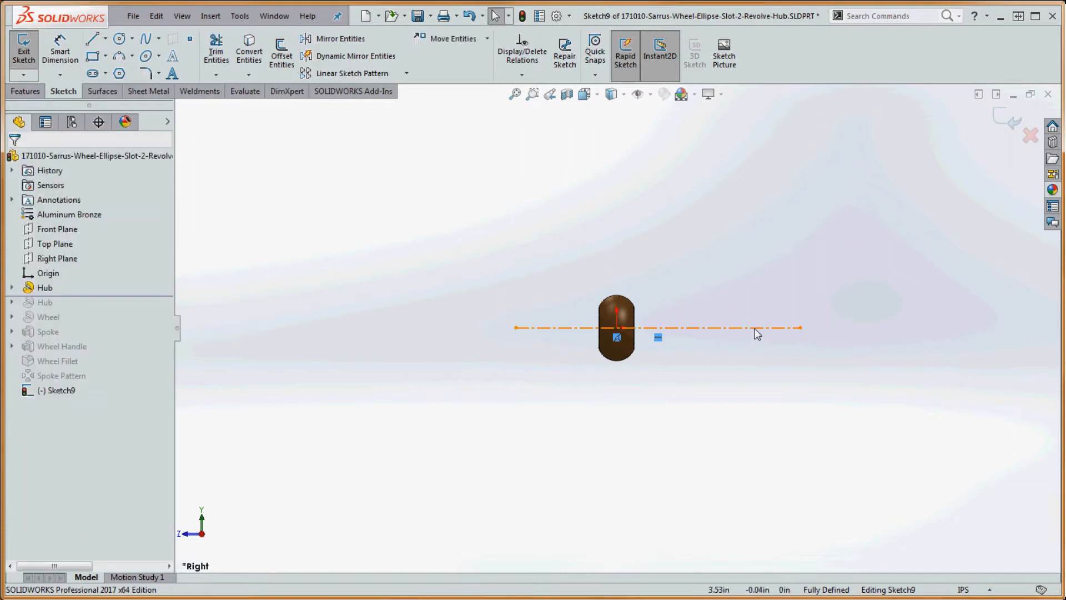
- Add a Midpoint relation between the horizontal centerline and the origin
right_click(709, 336)
left_click(733, 340)
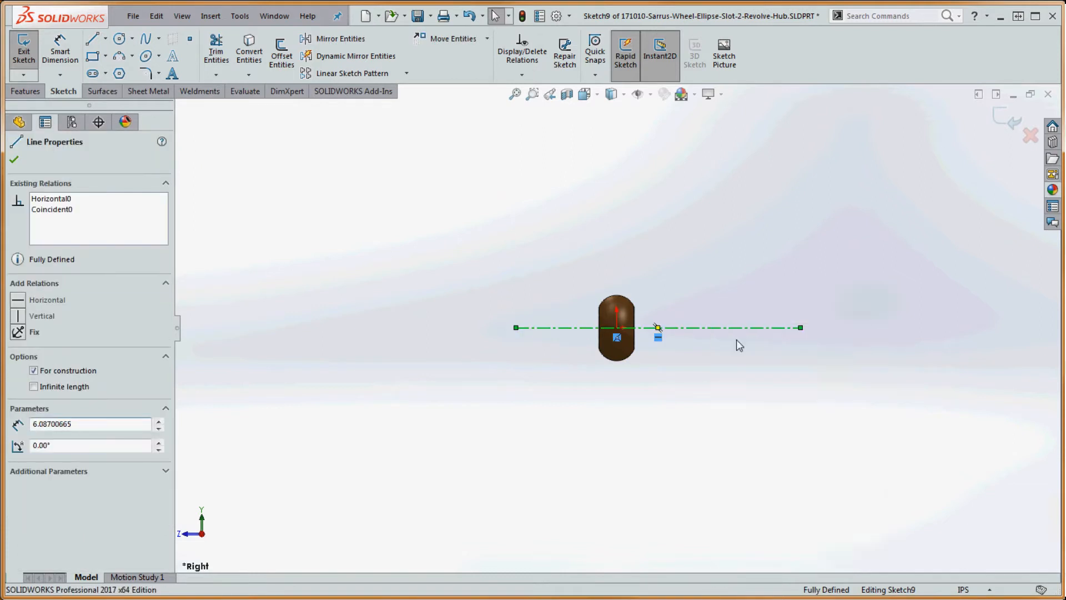
left_click(617, 328, "ctrl")
left_click(18, 406)
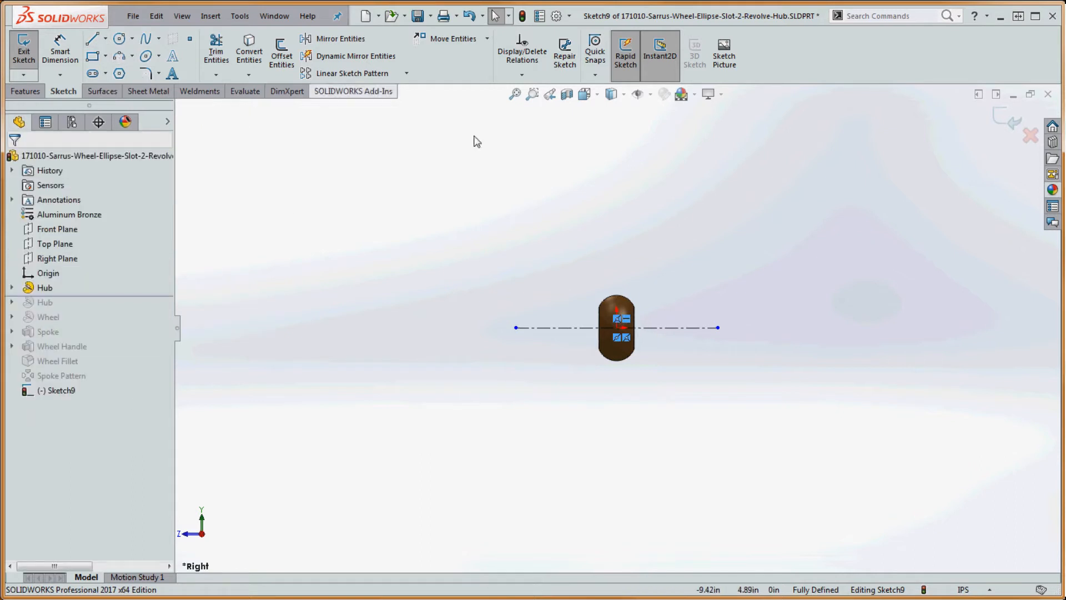
- Draw a vertical centerline from the origin upward, well past the top of the hub
left_click(105, 39)
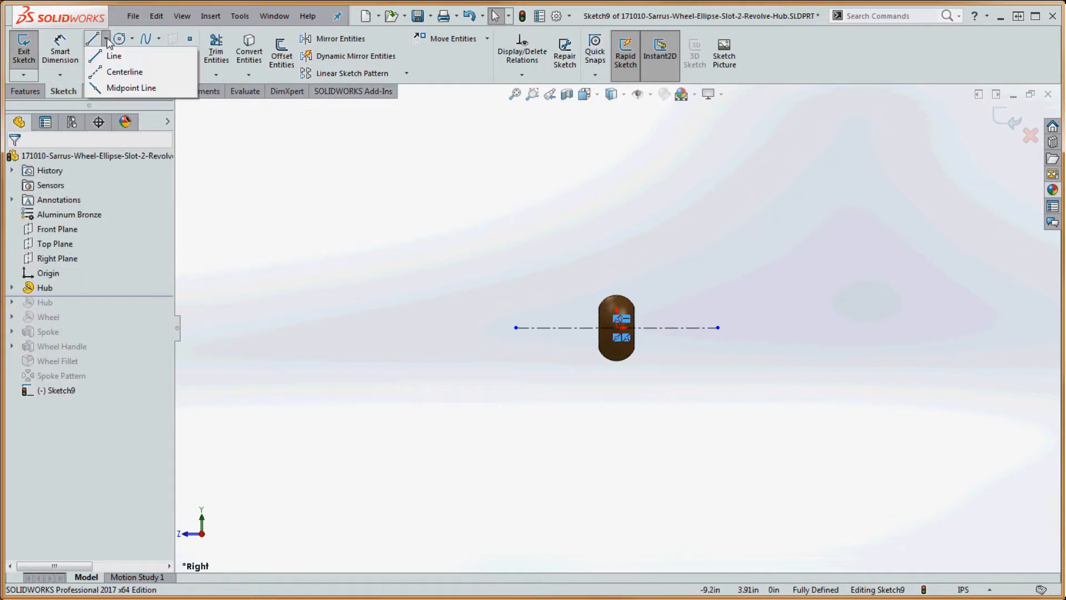
left_click(109, 70)
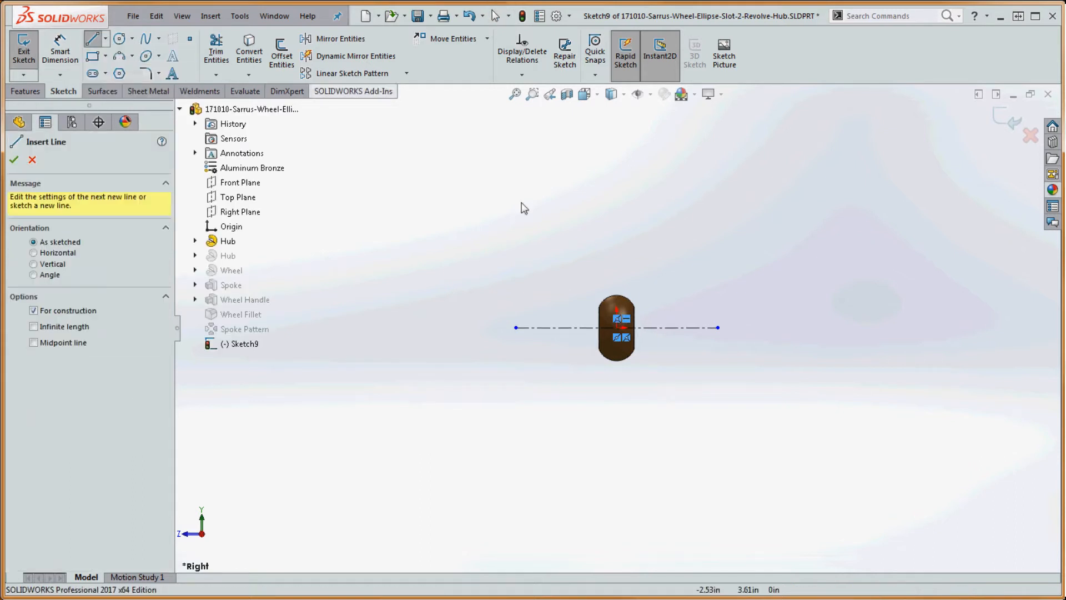
left_click(616, 328)
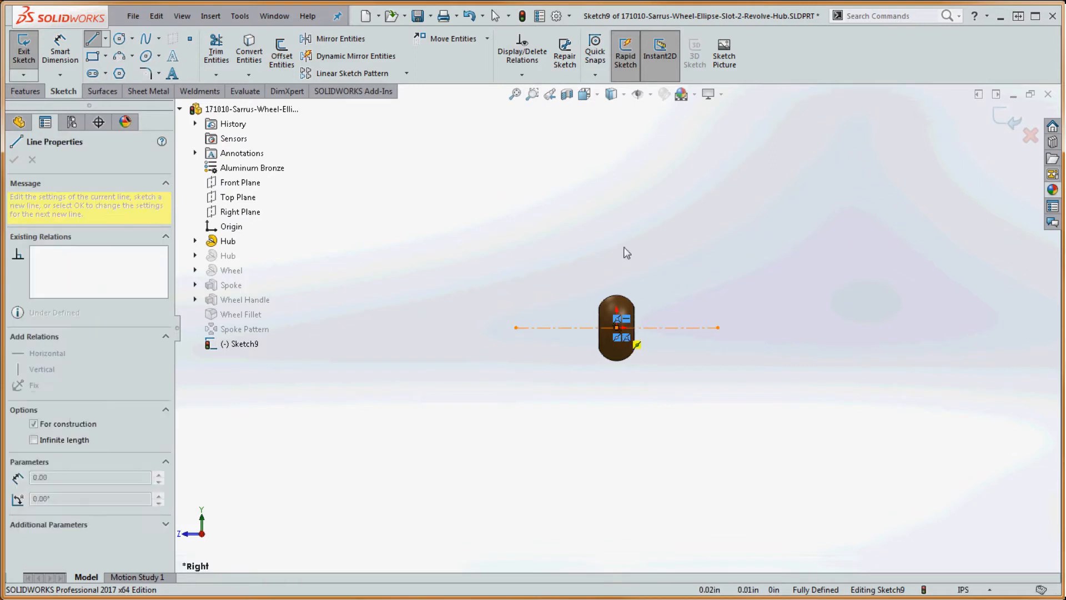
left_click(616, 132)
key("Escape")
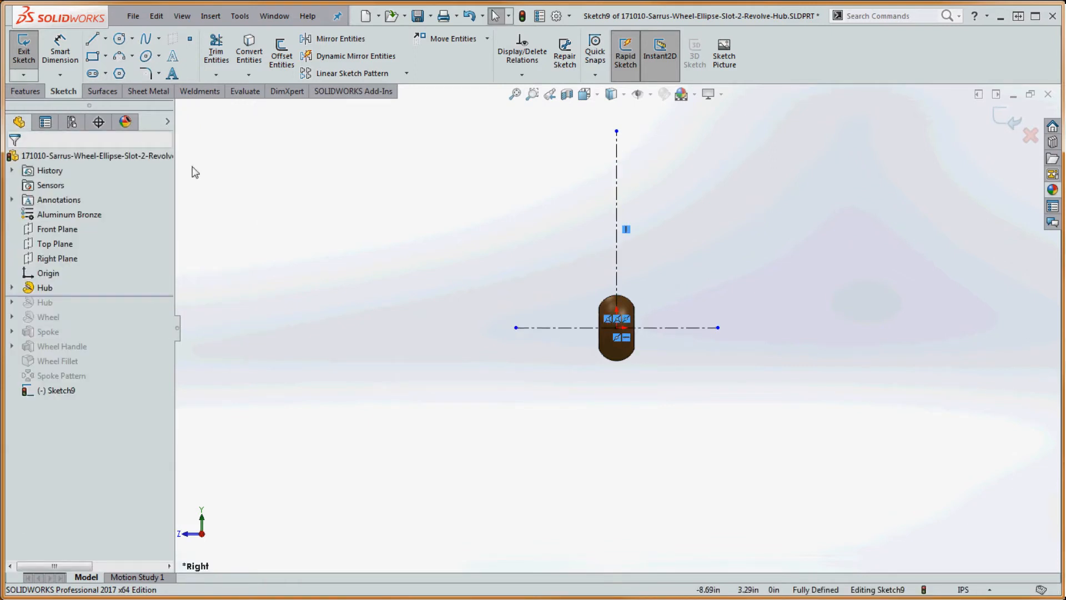
- Sketch an upright ellipse centered on the vertical centerline about 3.38 in above the origin, with radii of about 0.24 and 0.44 in
left_click(146, 57)
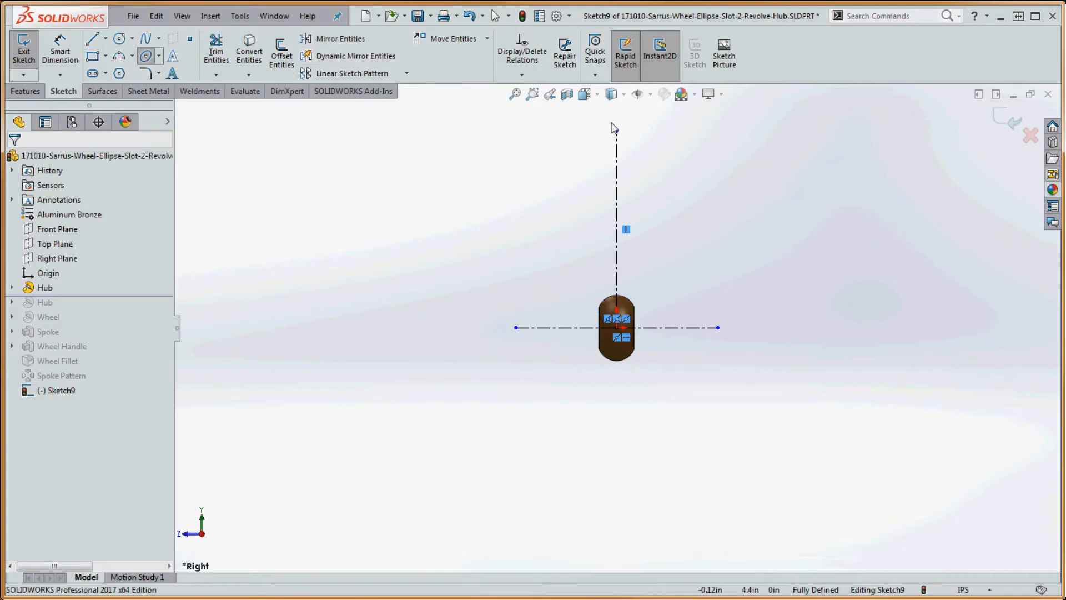
scroll(624, 186, "down", 2)
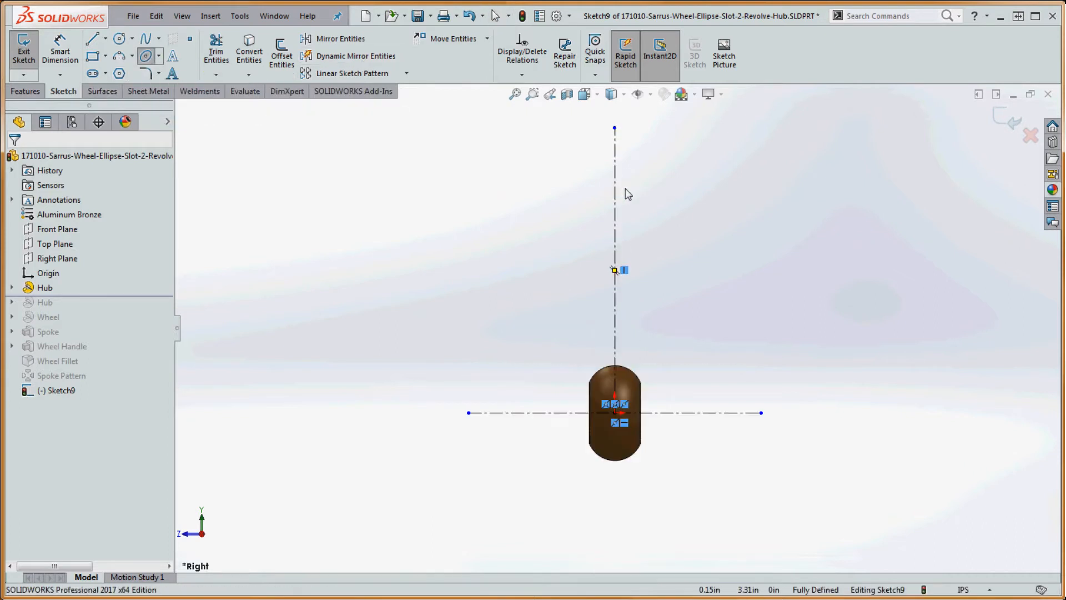
left_click(615, 183)
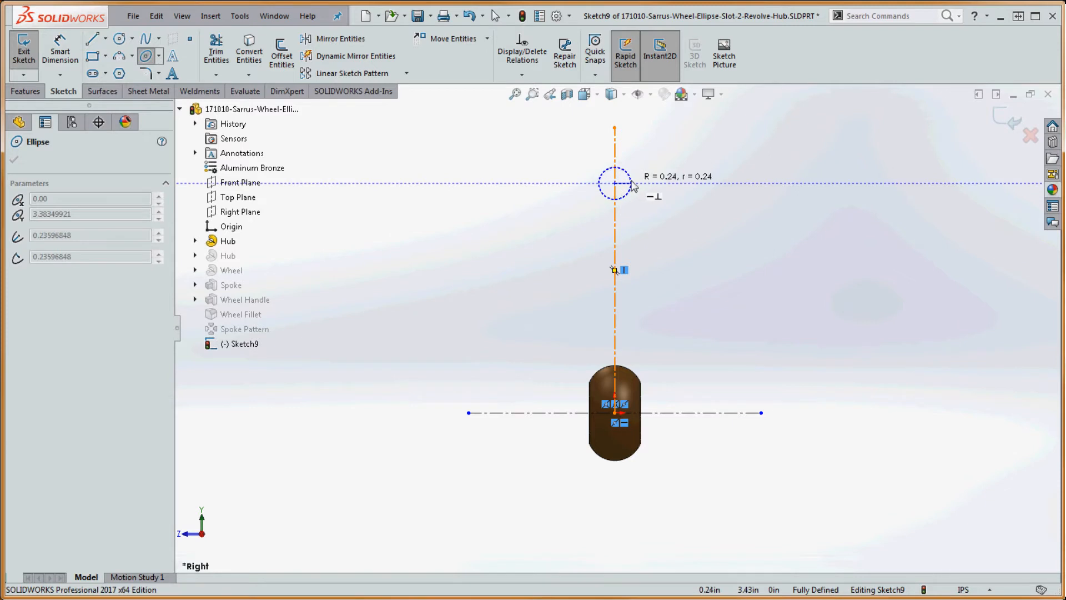
left_click(631, 183)
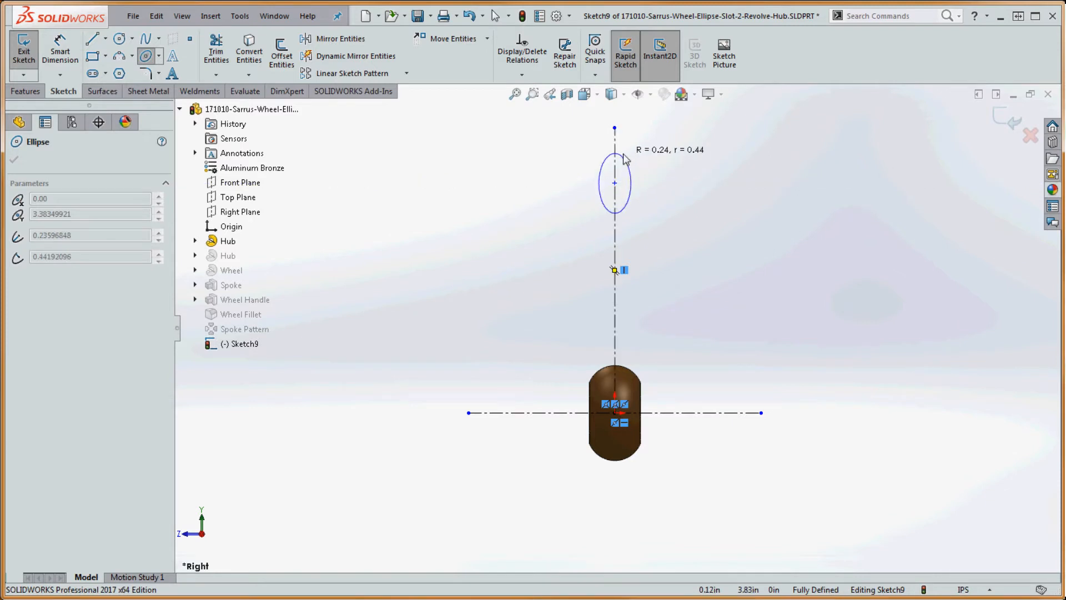
left_click(625, 156)
key("Escape")
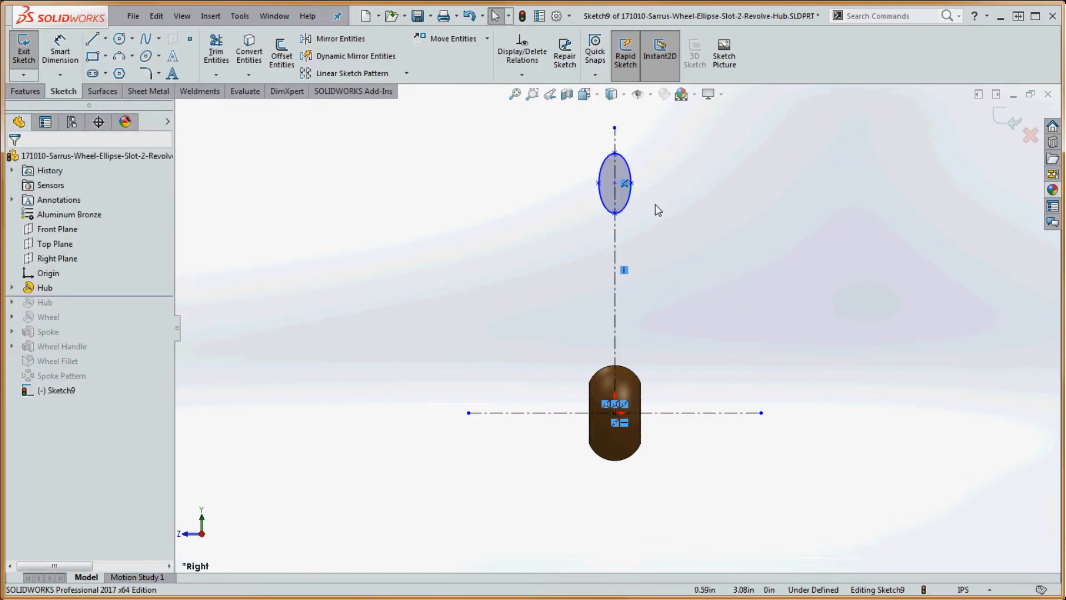
- Try to make the ellipse's bottom and top points coincident with the vertical centerline
scroll(656, 206, "down", 3)
scroll(650, 197, "up", 1)
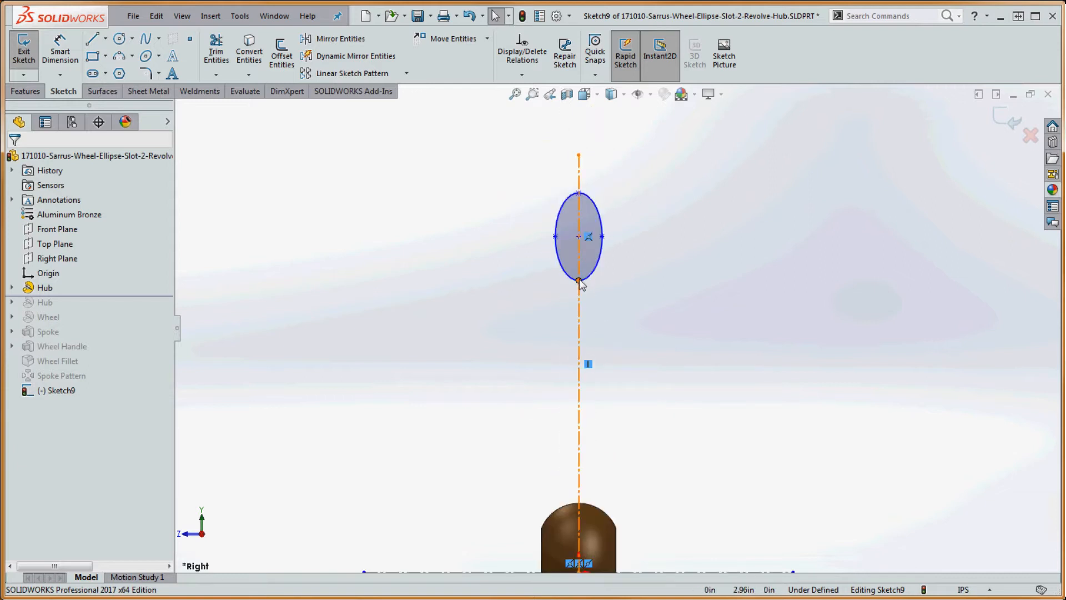
mouse_move(579, 282)
left_mouse_down()
mouse_move(562, 279)
mouse_move(580, 284)
left_mouse_up()
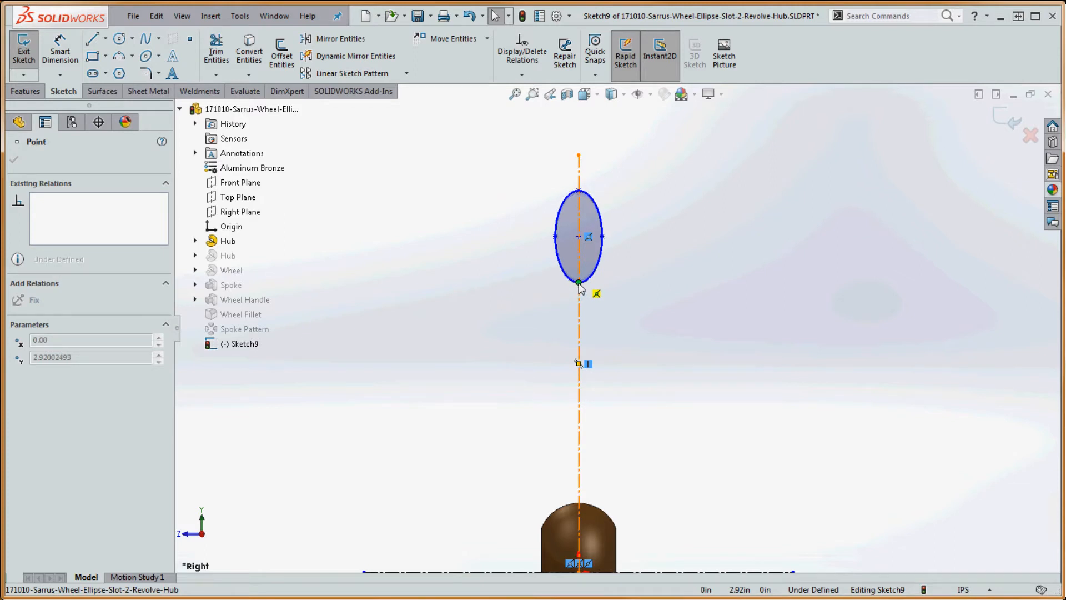
left_click(616, 302)
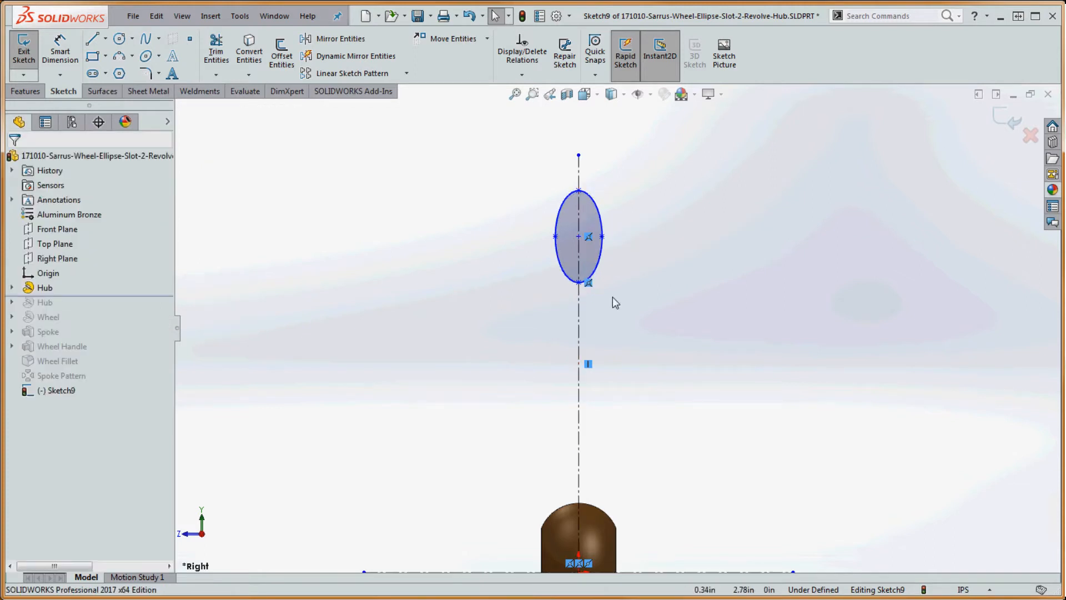
left_click(579, 192)
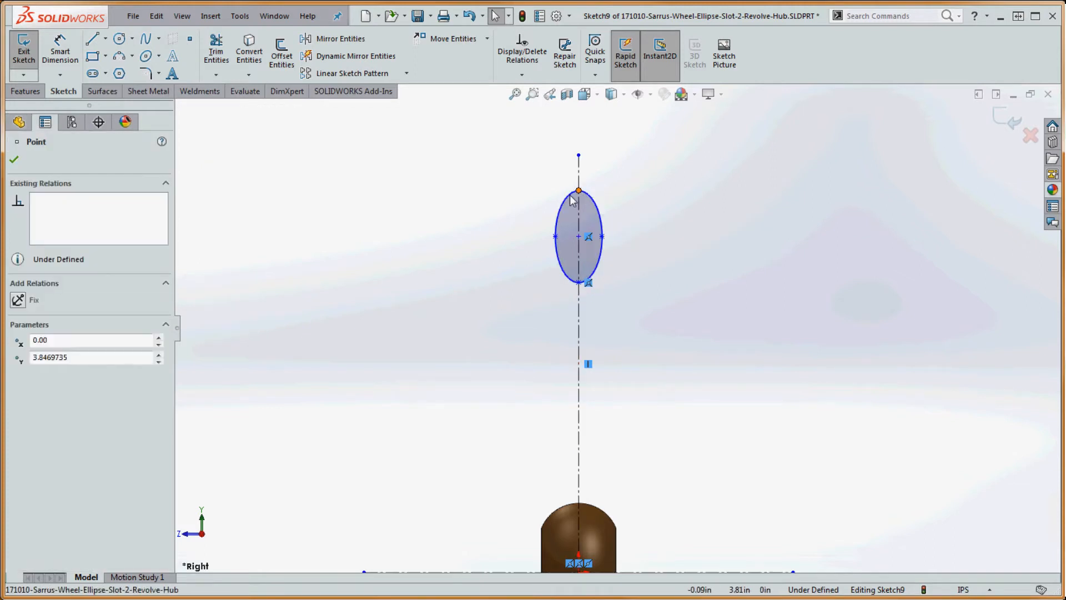
left_click(642, 286)
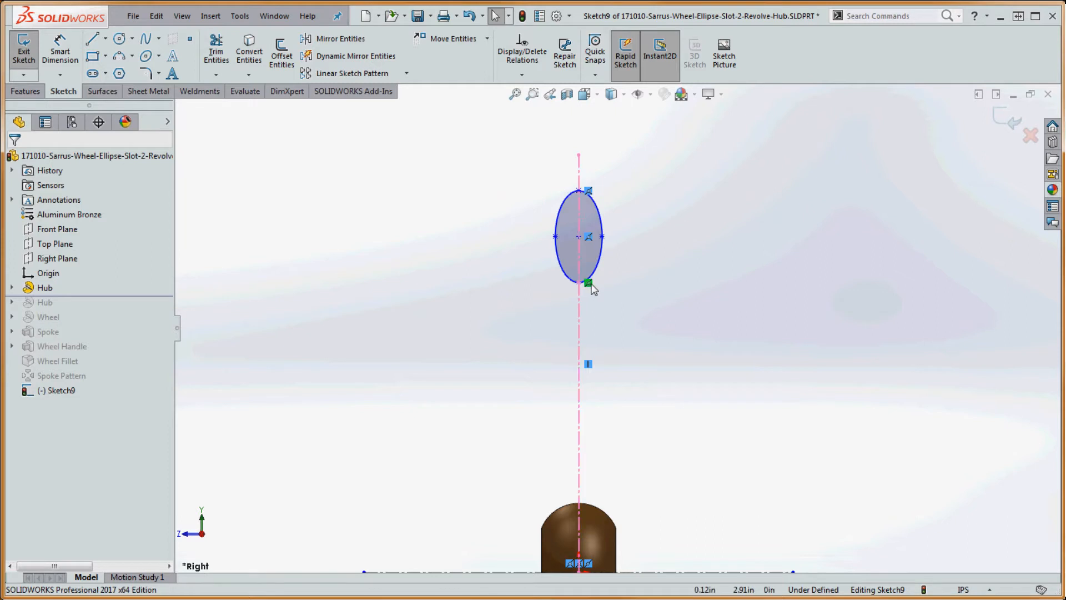
- Add a Horizontal relation between the ellipse's left and right axis points
left_click(555, 237)
left_click(603, 237, "ctrl")
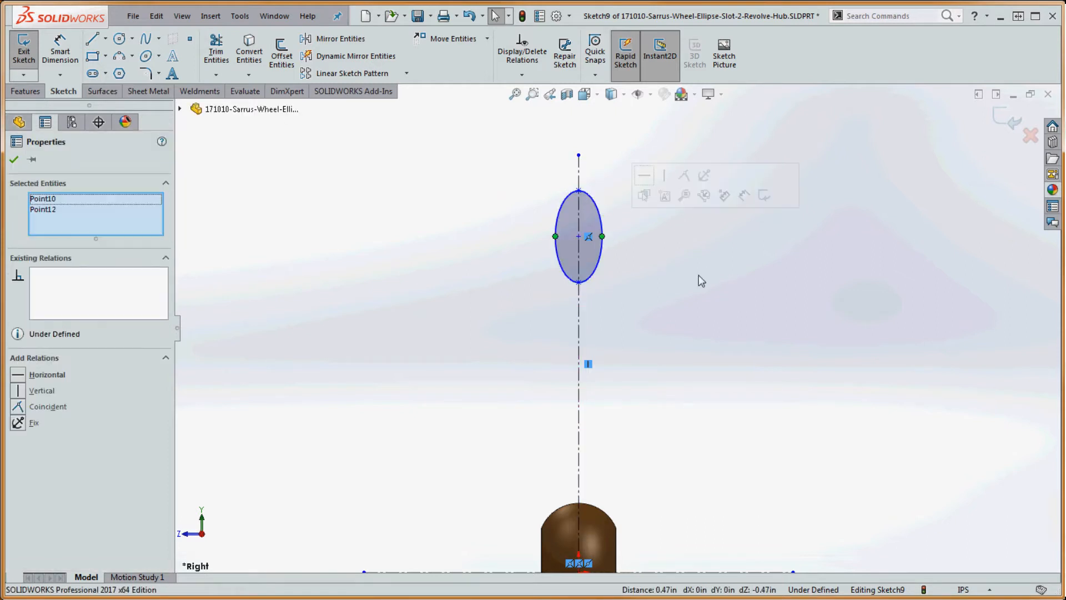
left_click(18, 380)
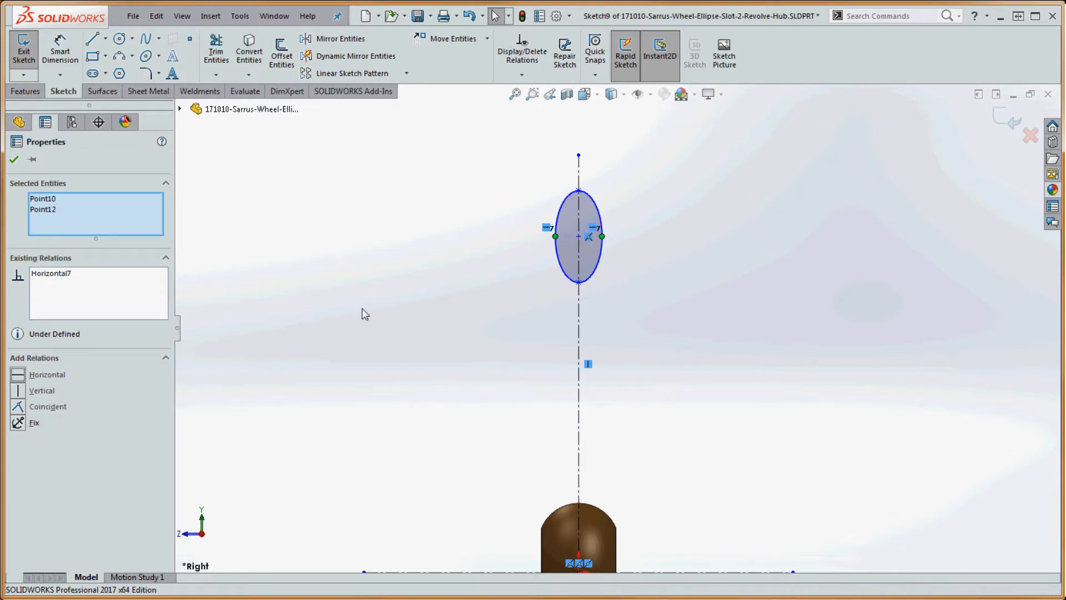
left_click(362, 308)
- Dimension the ellipse's center about the horizontal centerline as a doubled diameter distance of 4 in
scroll(448, 274, "up", 3)
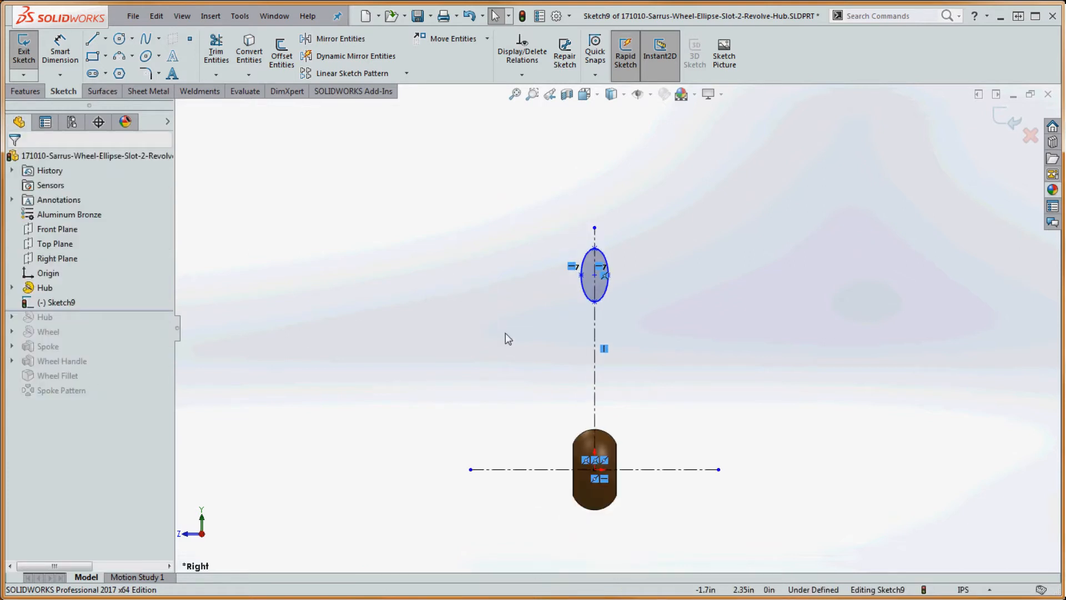
left_click(59, 53)
scroll(594, 261, "down", 2)
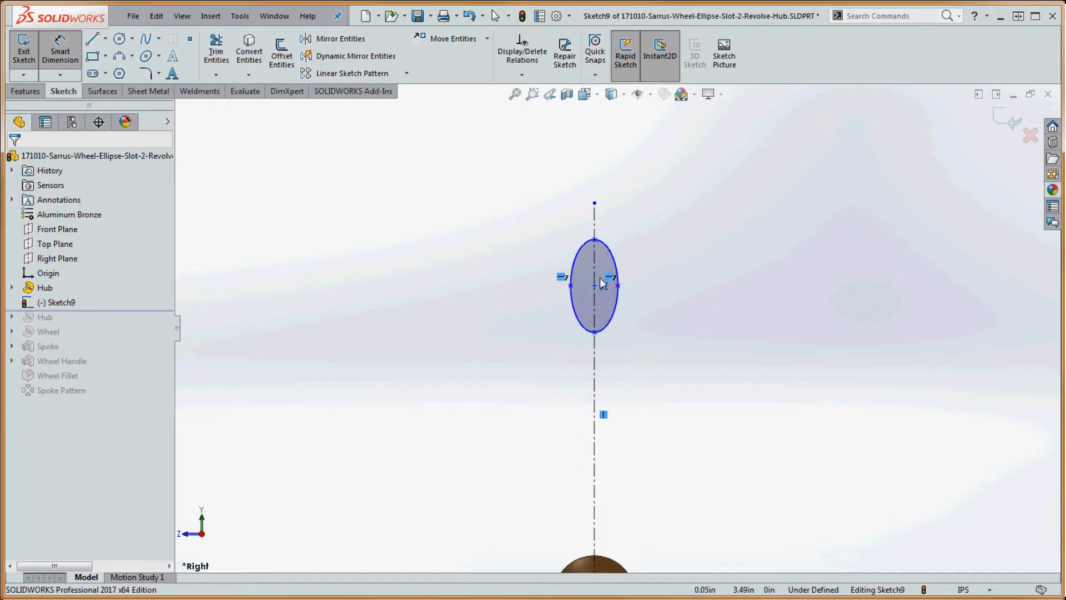
left_click(595, 286)
scroll(700, 266, "up", 2)
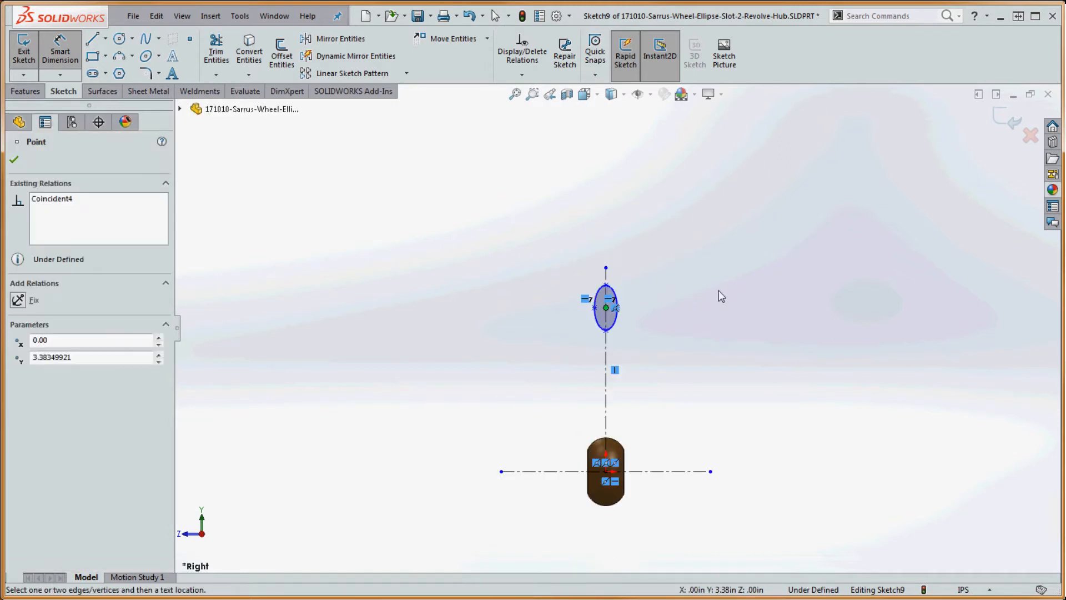
left_click(661, 472)
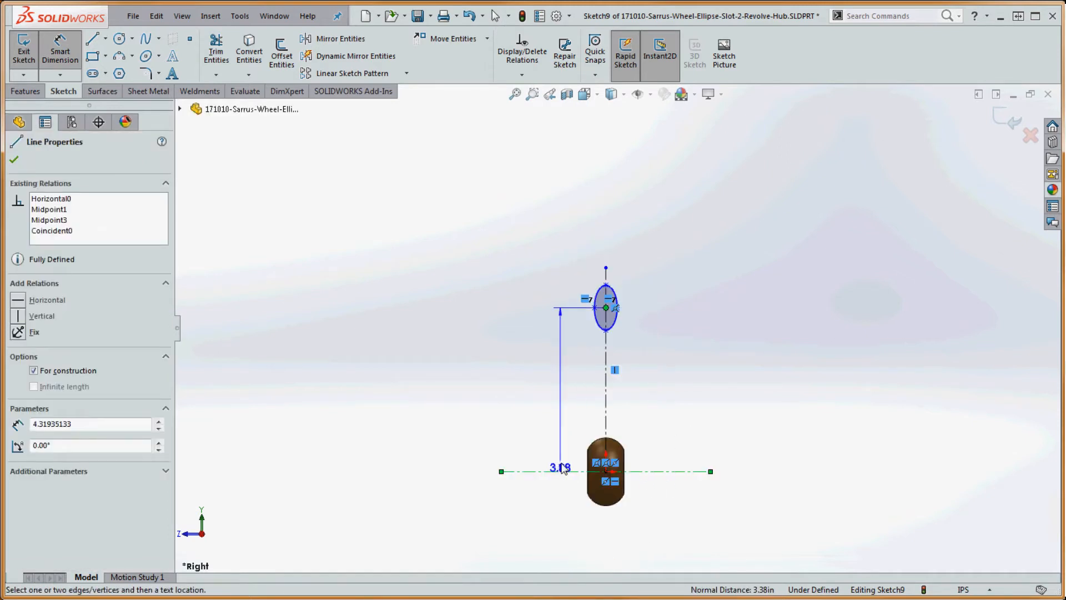
left_click(542, 482)
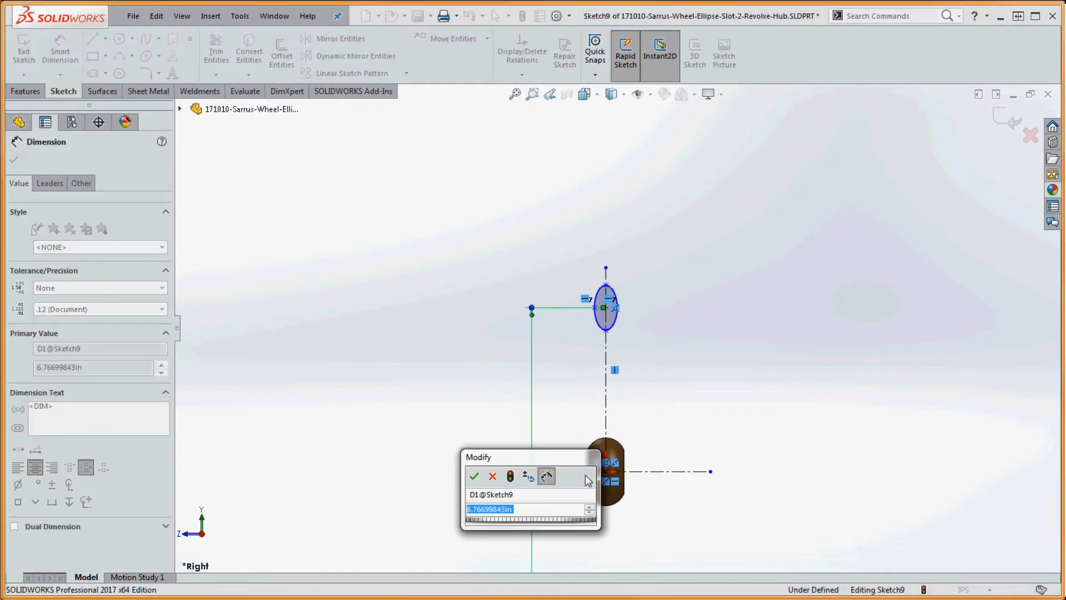
type("4")
key("Return")
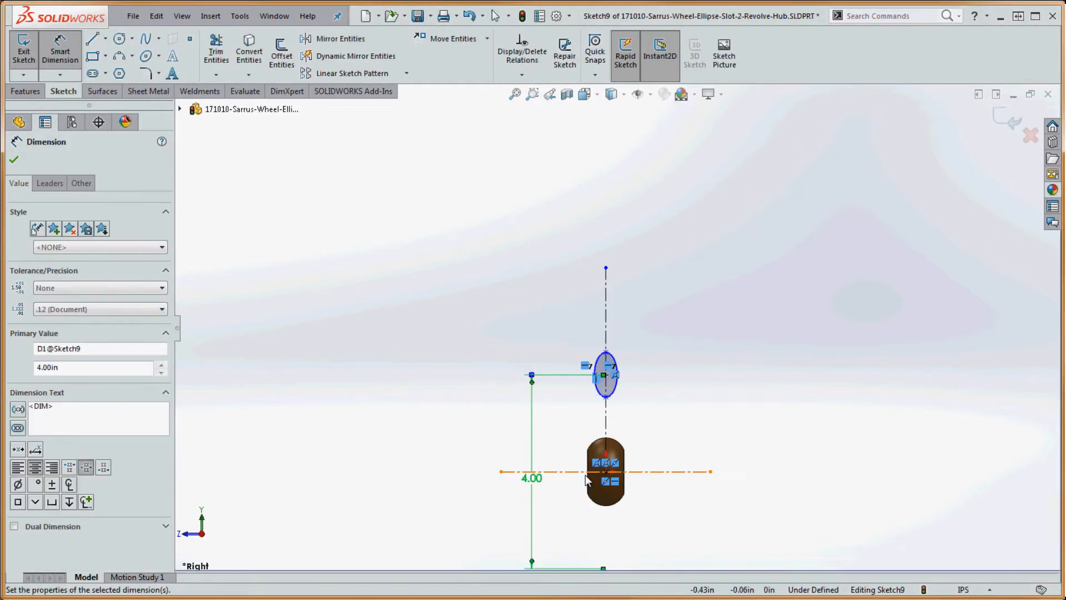
left_click(641, 436)
- Dimension the ellipse's width between its side axis points as 0.50 in
scroll(634, 411, "up", 2)
scroll(632, 408, "down", 6)
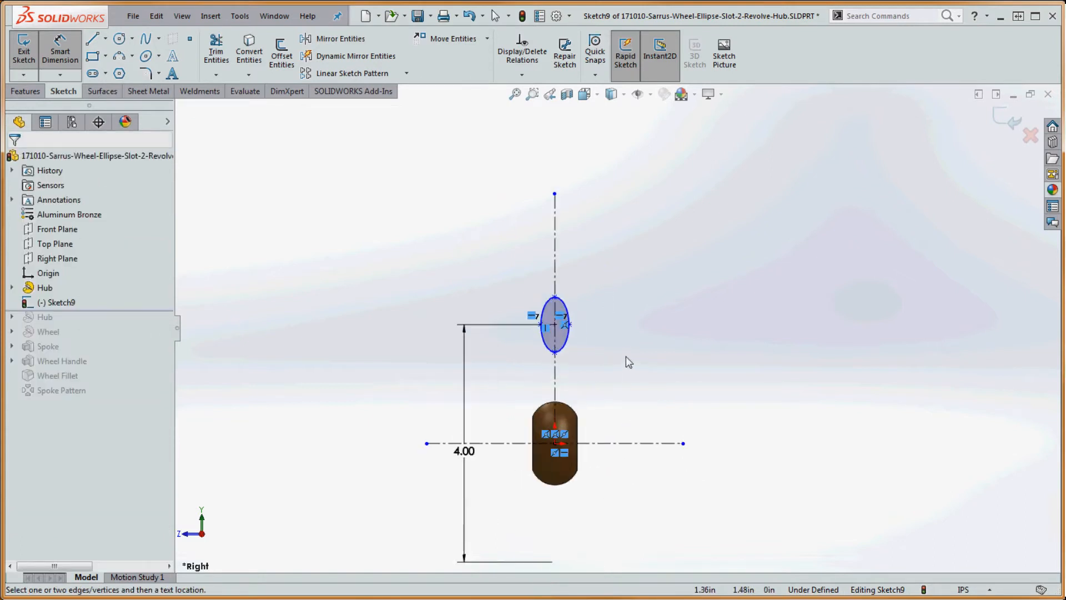
left_click(485, 293)
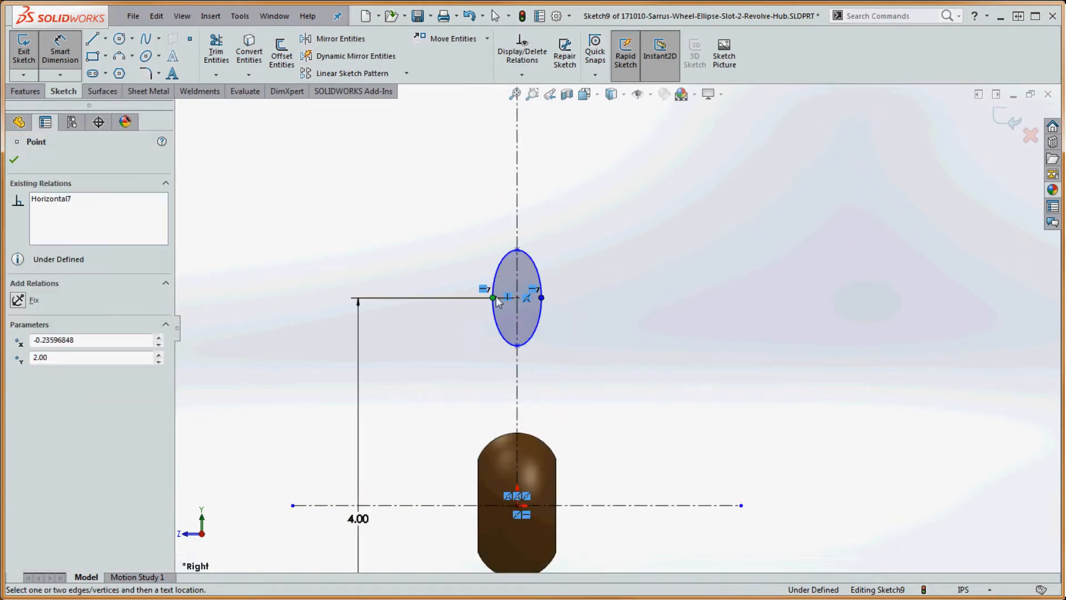
left_click(533, 219)
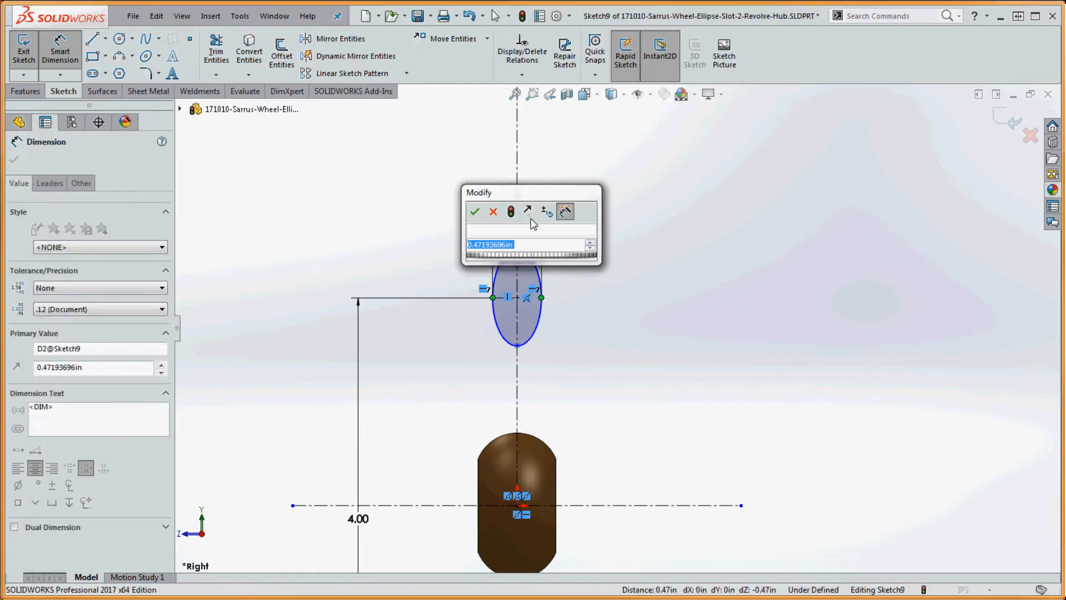
key("Return")
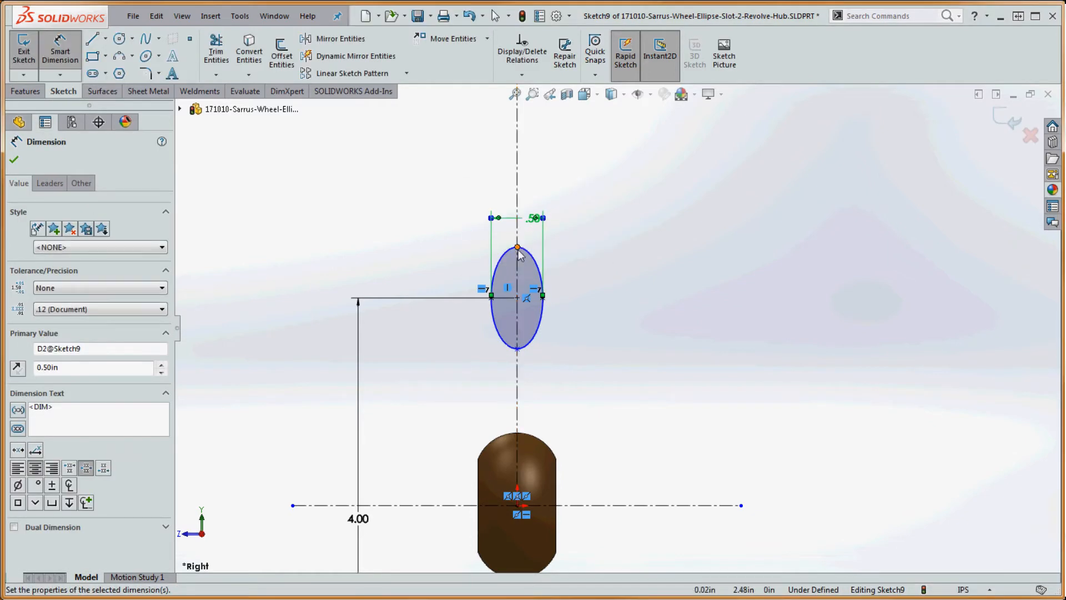
- Dimension the ellipse's height between its upper and lower axis points as 0.75 in
left_click(517, 247)
left_click(517, 348)
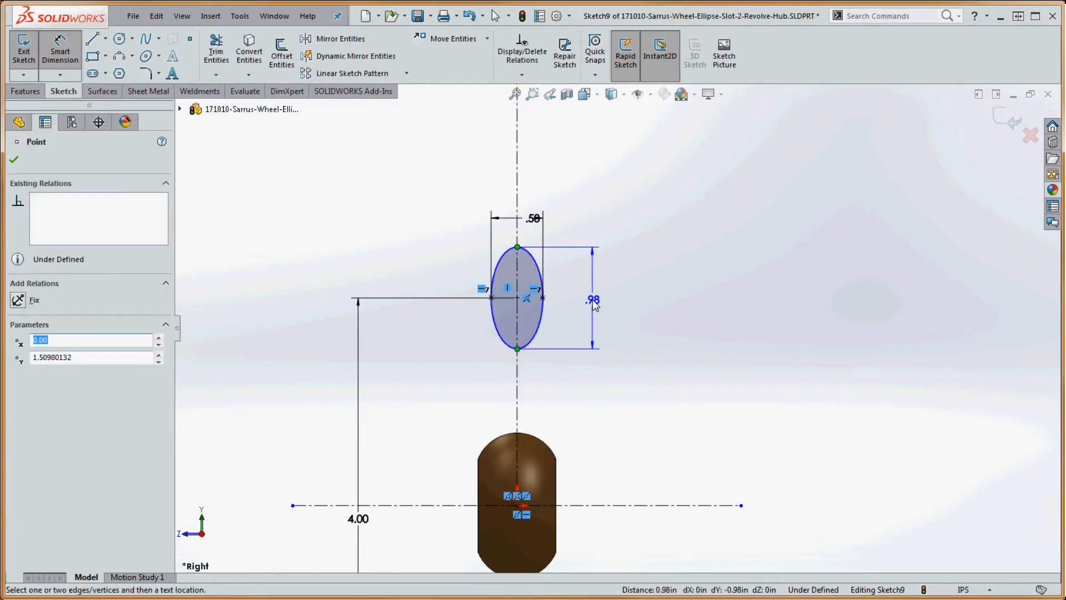
left_click(593, 300)
type(".75")
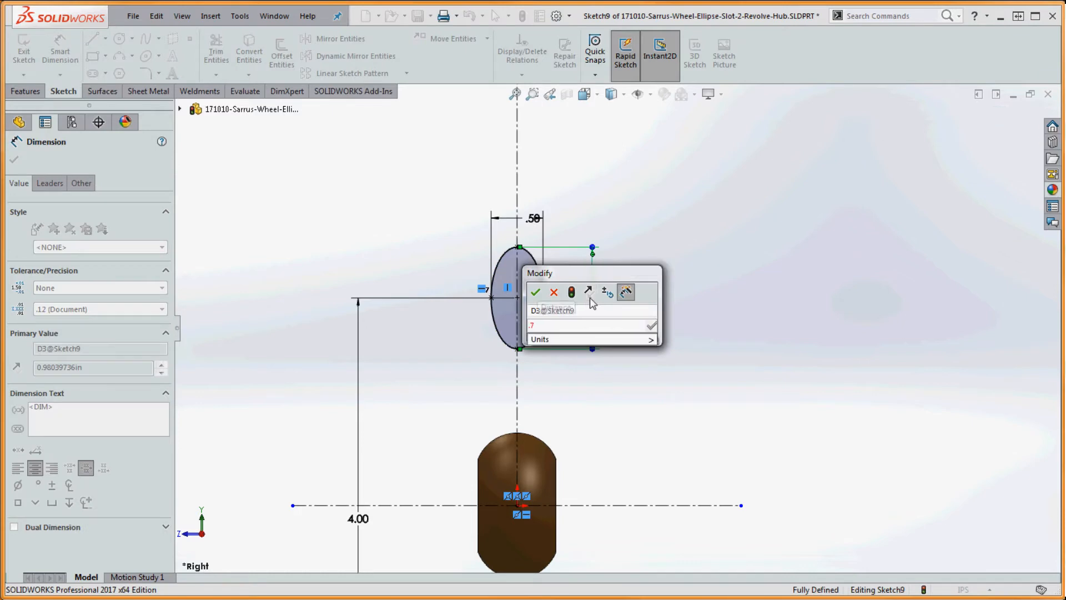
key("Return")
left_click(670, 325)
scroll(670, 327, "up", 3)
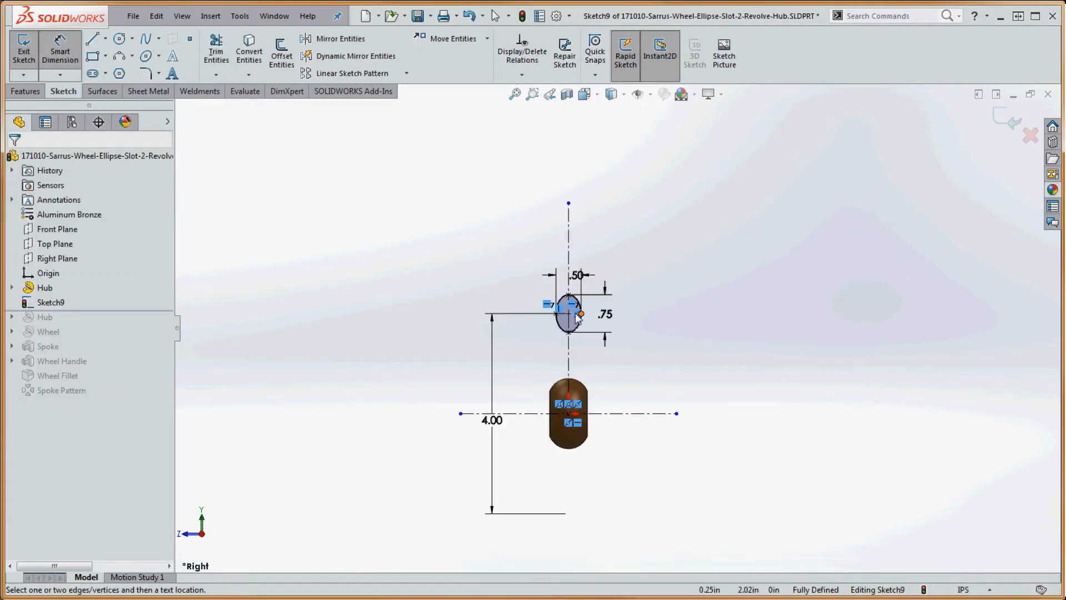
scroll(554, 308, "down", 3)
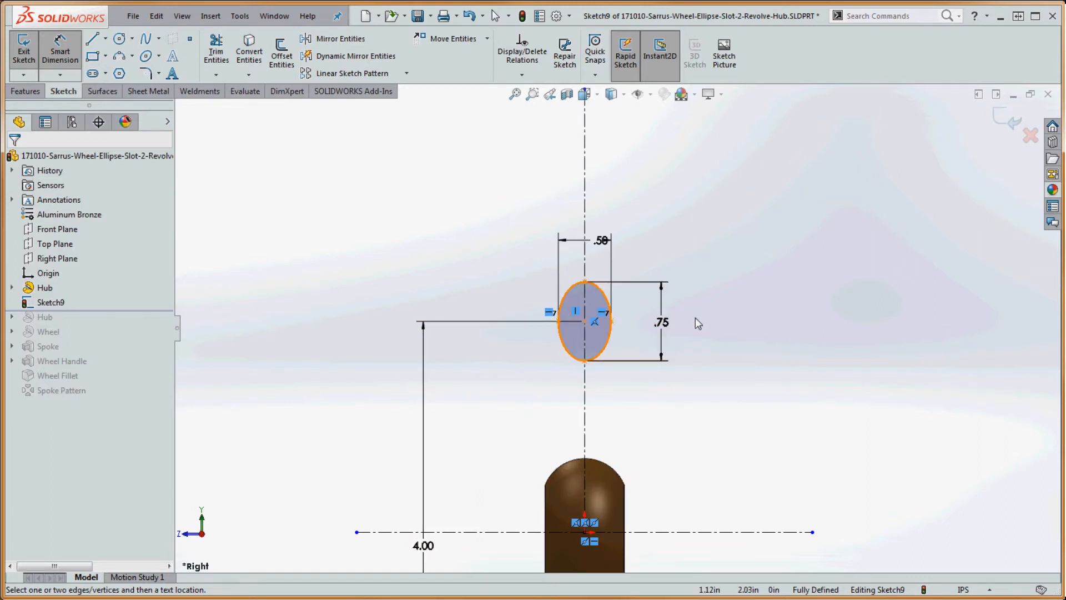
left_click(617, 237)
scroll(689, 275, "up", 3)
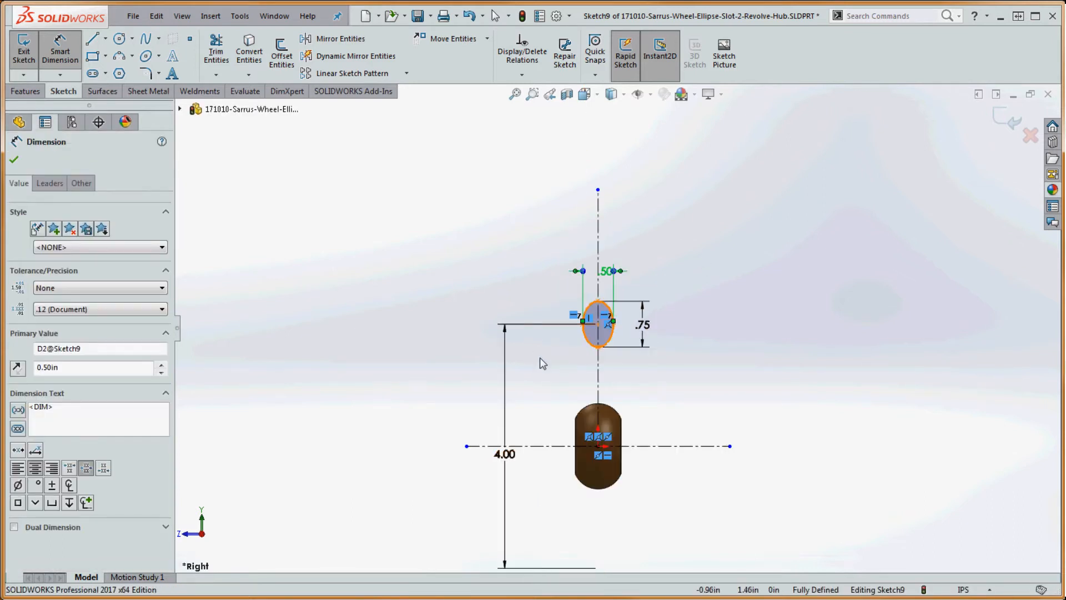
left_click(680, 414)
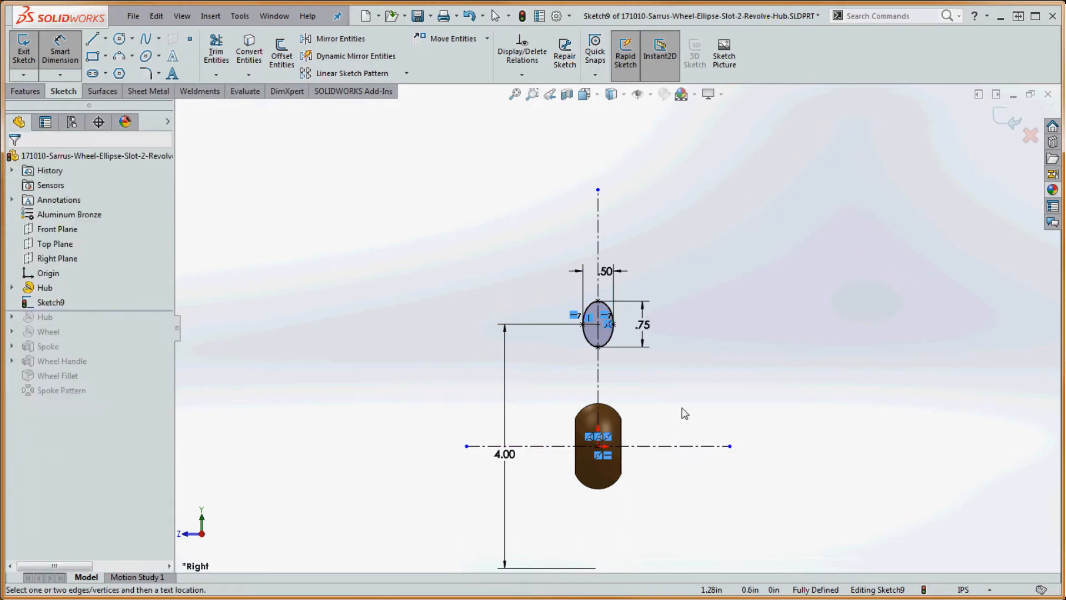
- Revolve the ellipse profile 360 degrees about the horizontal centerline with Merge result enabled to form the rim
mouse_move(684, 412)
middle_mouse_down()
mouse_move(757, 426)
mouse_move(699, 429)
mouse_move(719, 419)
middle_mouse_up()
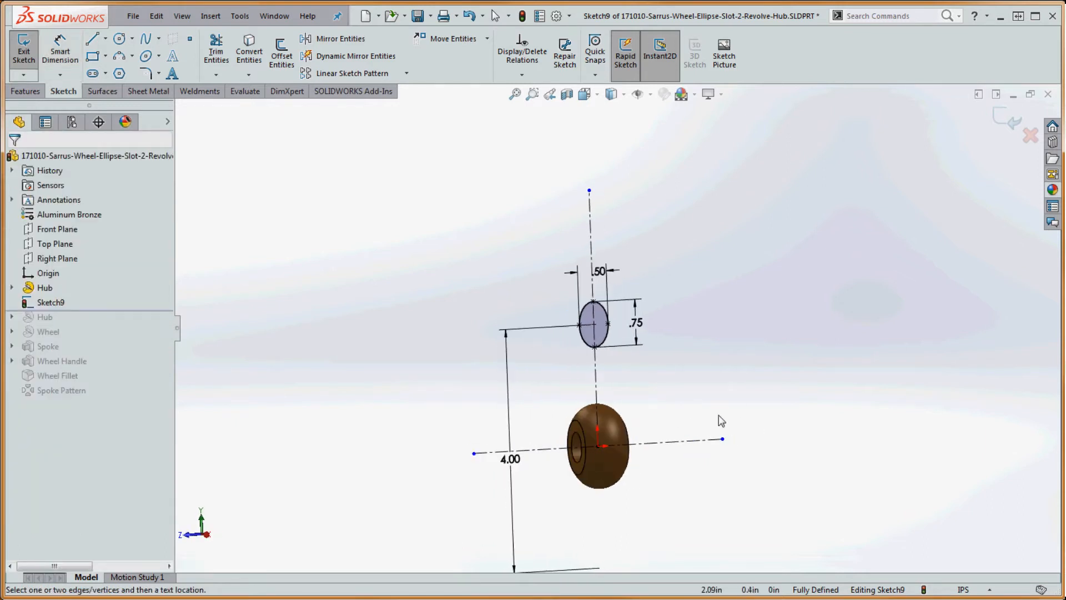
left_click(17, 91)
left_click(72, 54)
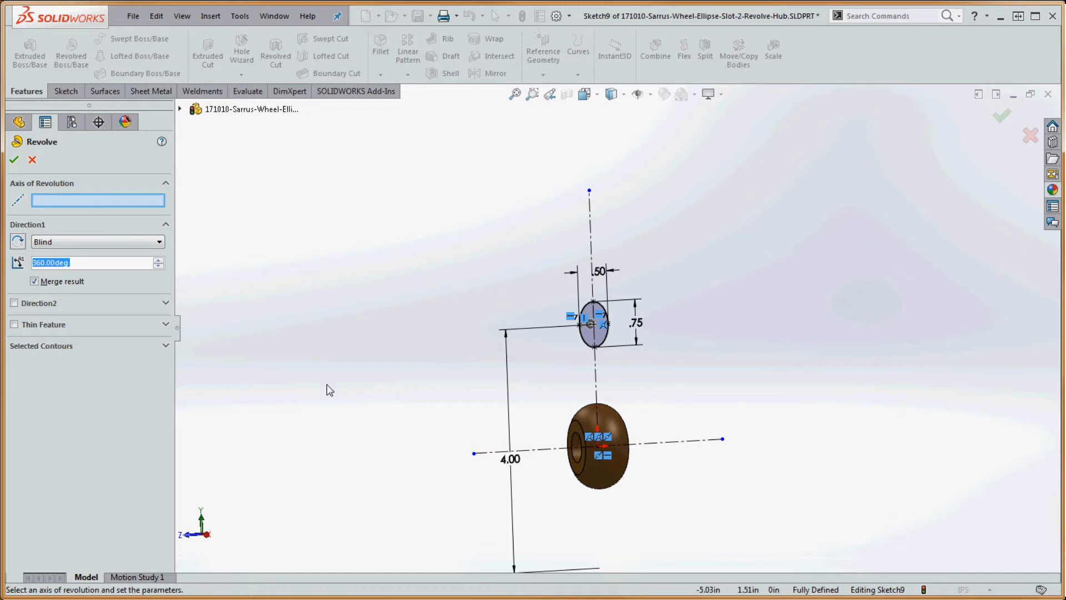
left_click(543, 451)
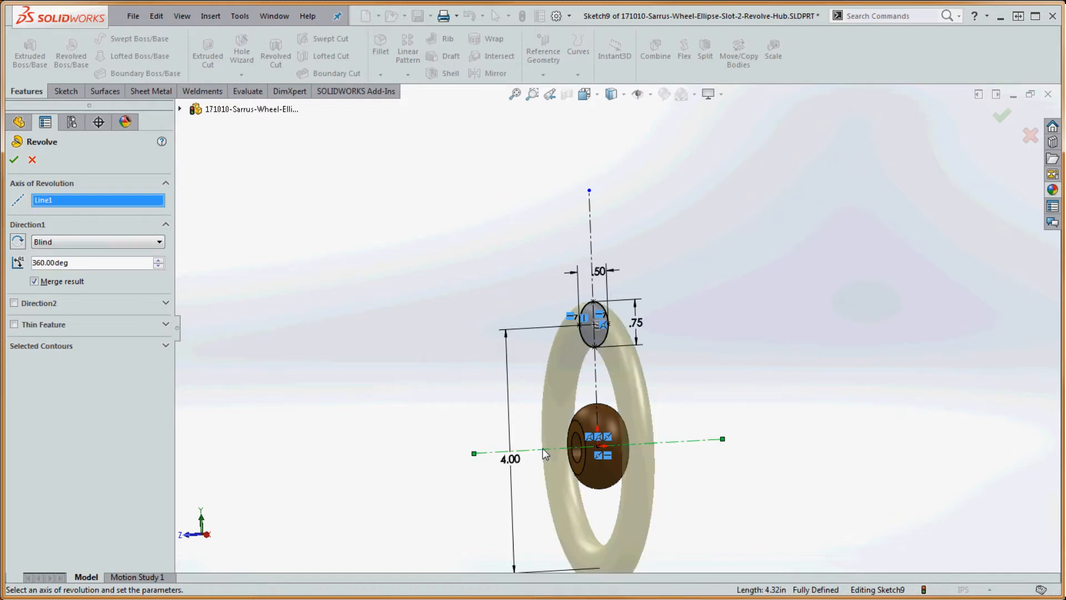
left_click(14, 159)
- Rename the revolved rim feature as Wheel
middle_click_drag(315, 194, 553, 289)
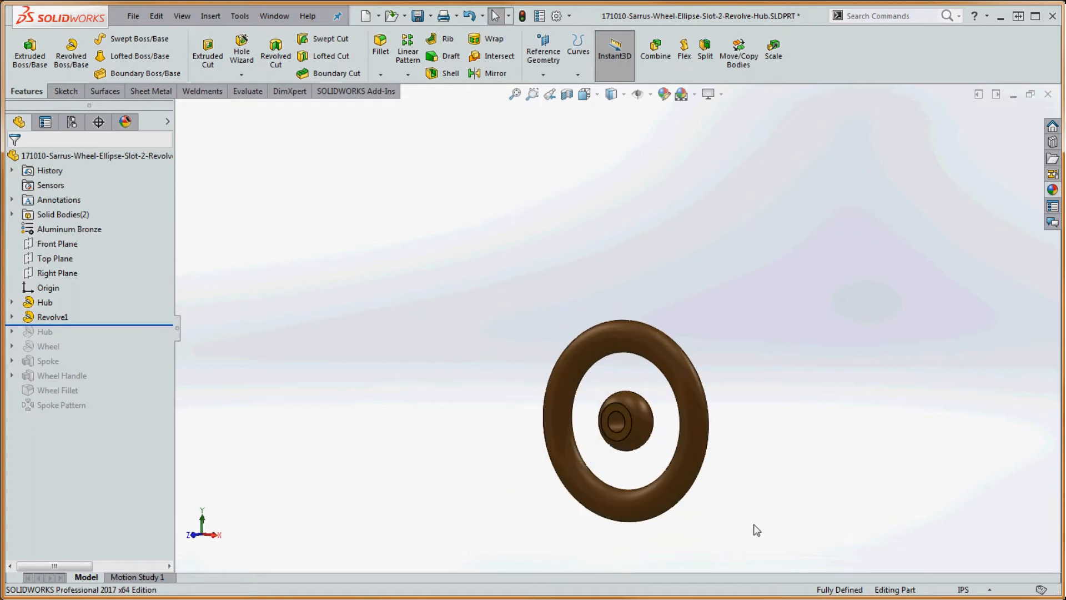
scroll(722, 515, "down", 2)
scroll(649, 383, "down", 1)
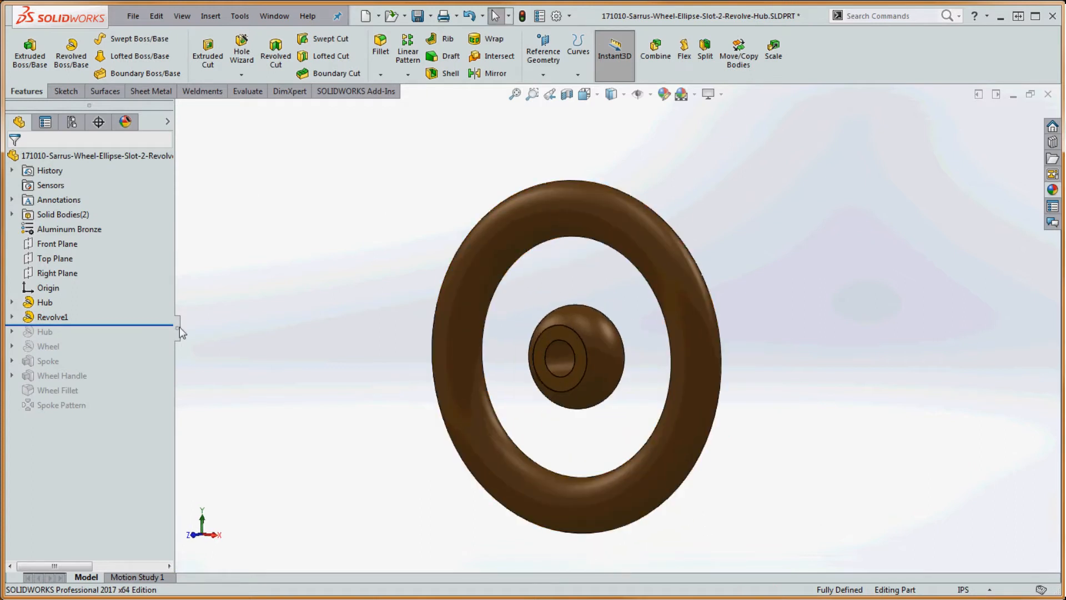
left_click(65, 317)
left_click(65, 317)
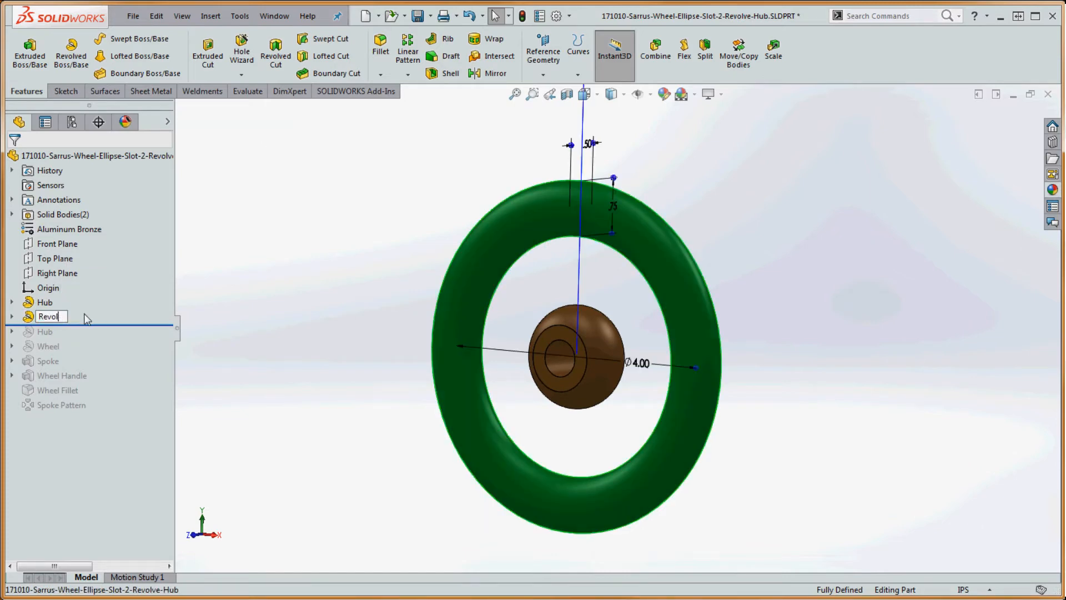
key("BackSpace")
key("BackSpace")
key("BackSpace")
key("BackSpace")
key("BackSpace")
type("Wheel")
key("Return")
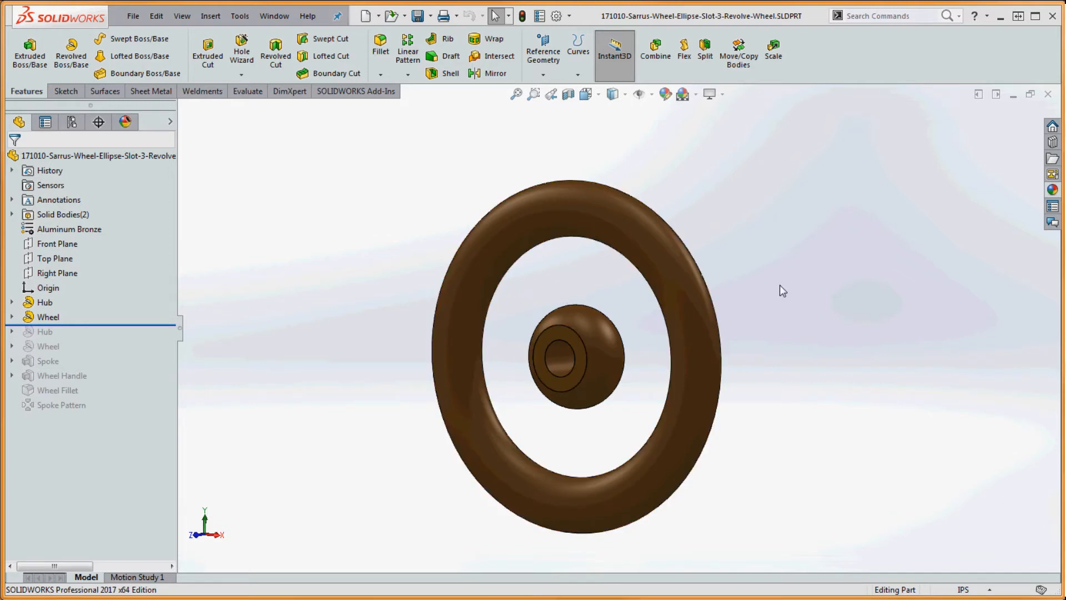
- On the Top Plane, sketch a vertical centerpoint straight slot centered on the origin, about 1.23 in between arc centers and 0.31 in wide
middle_click_drag(778, 283, 638, 358)
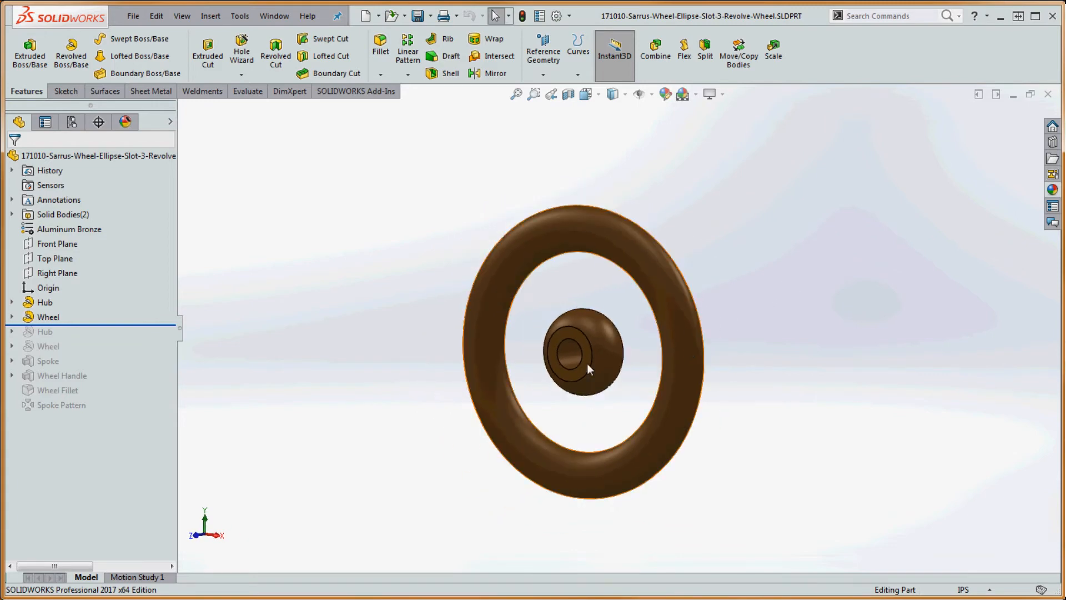
left_click(55, 258)
left_click(63, 92)
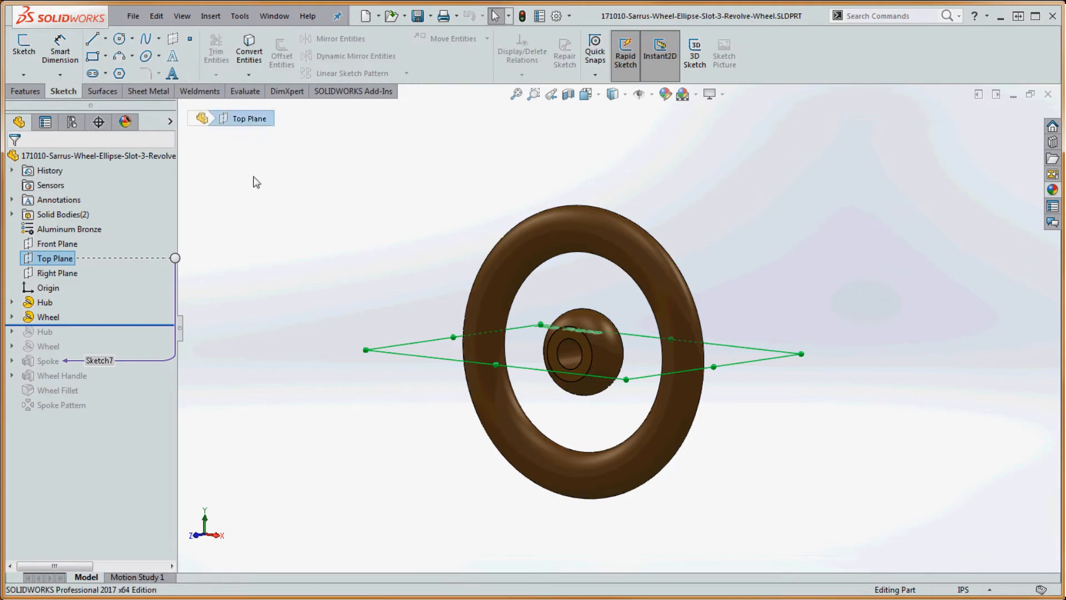
right_click(62, 258)
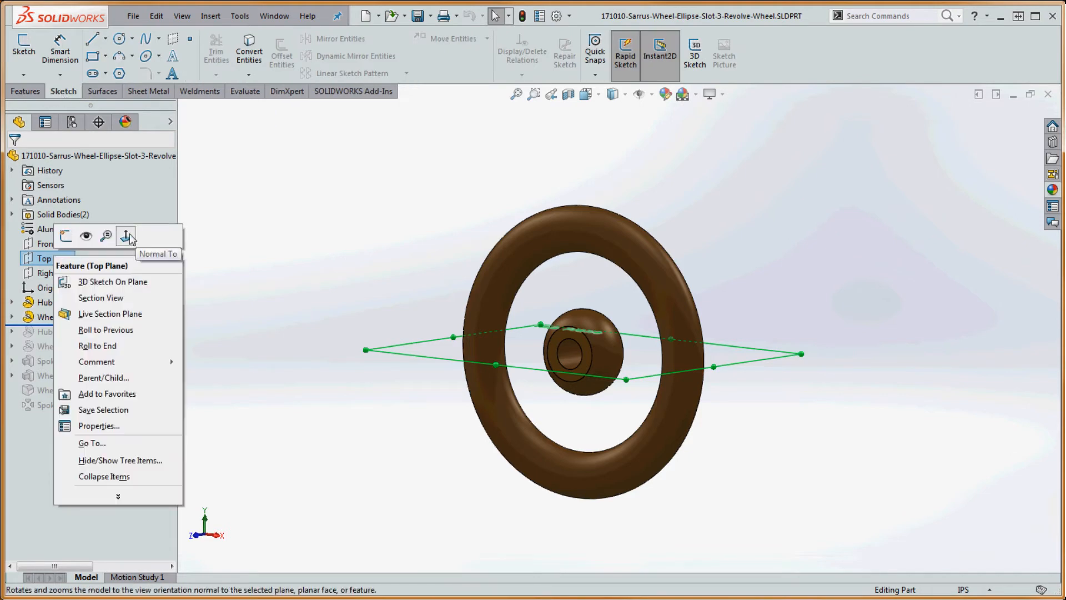
left_click(133, 240)
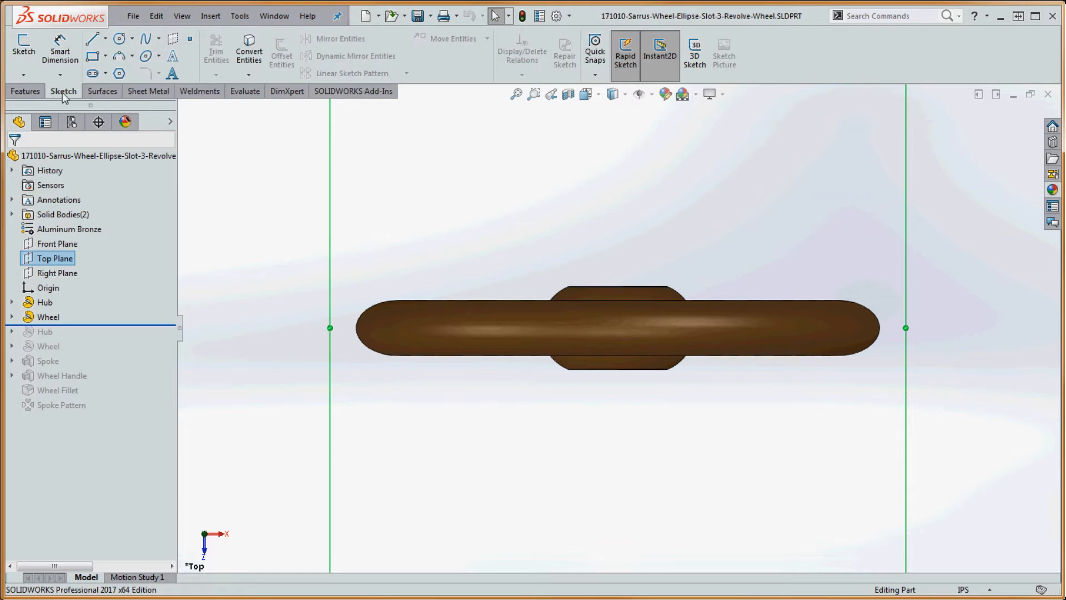
left_click(106, 73)
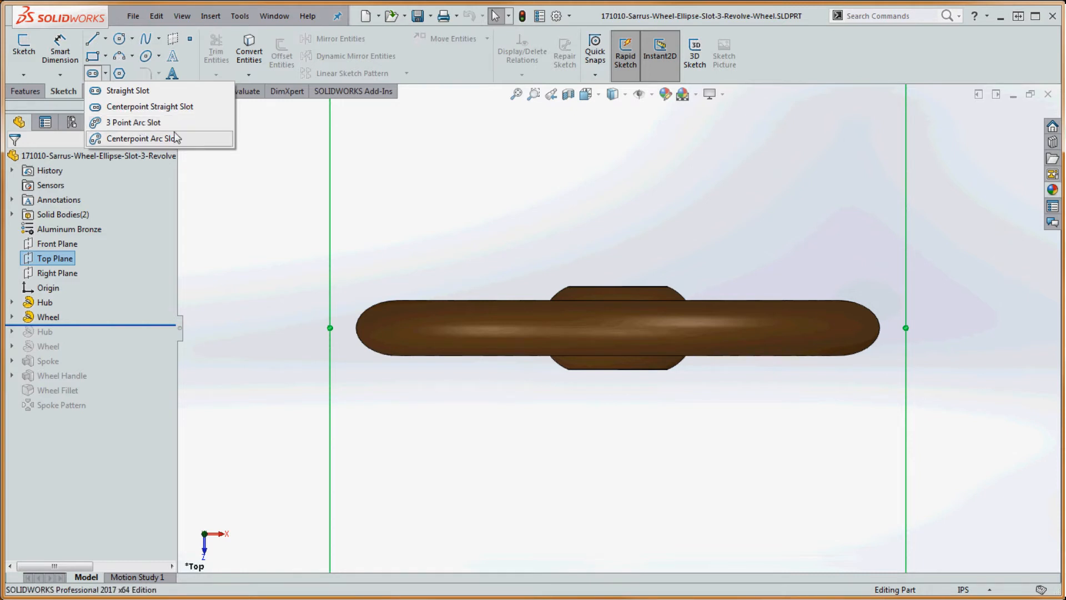
left_click(123, 107)
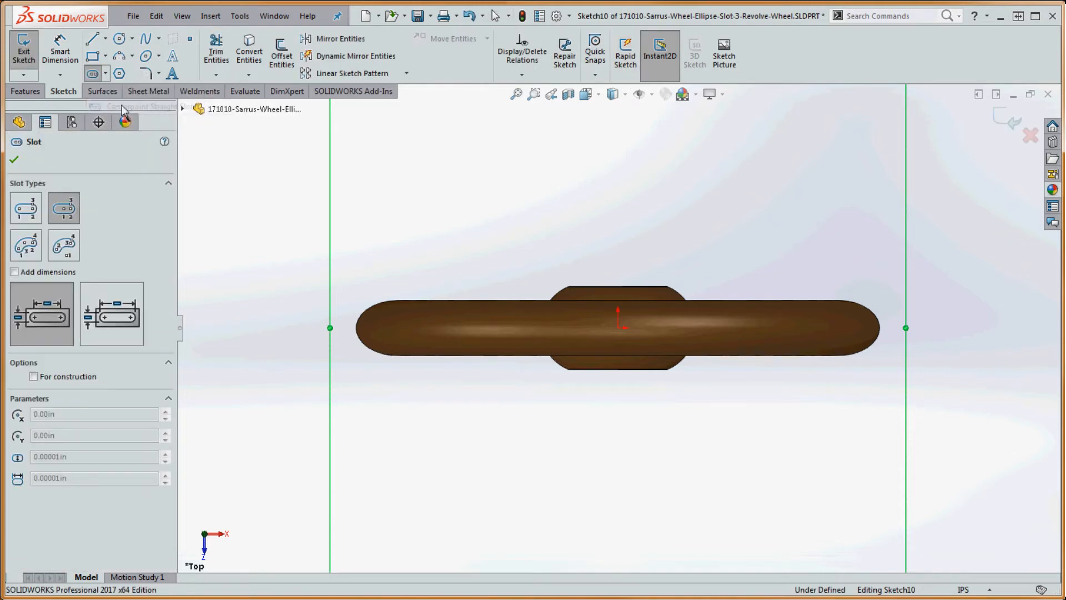
left_click(618, 328)
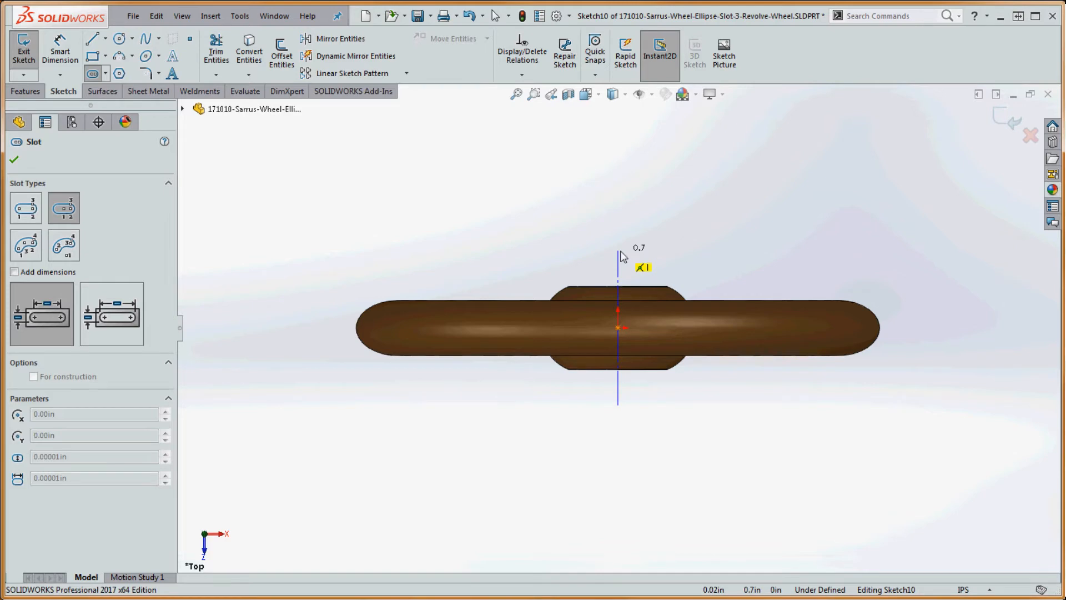
left_click(620, 253)
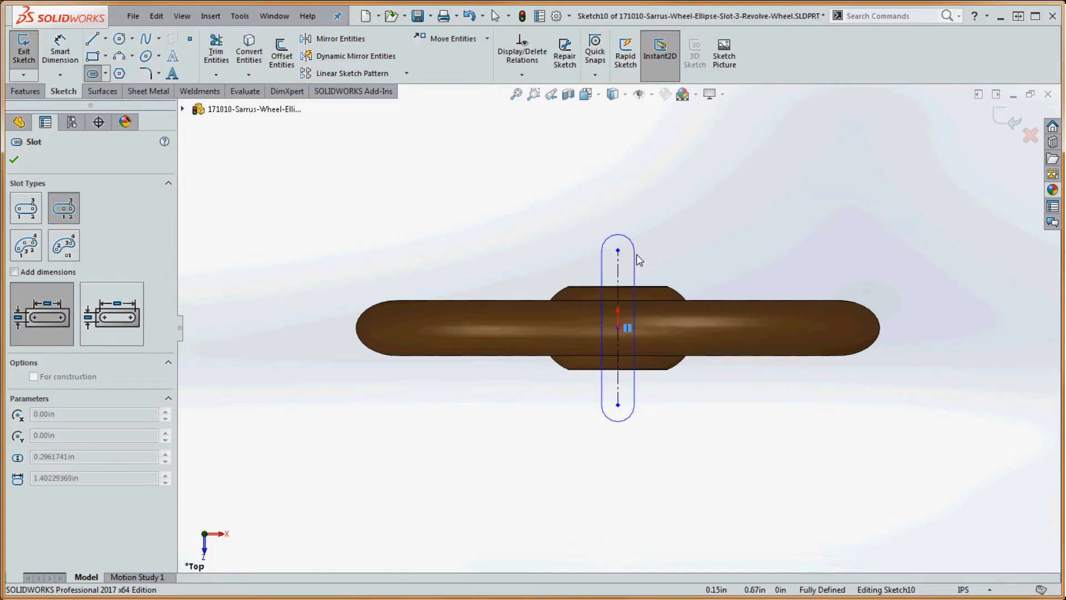
left_click(637, 255)
key("Escape")
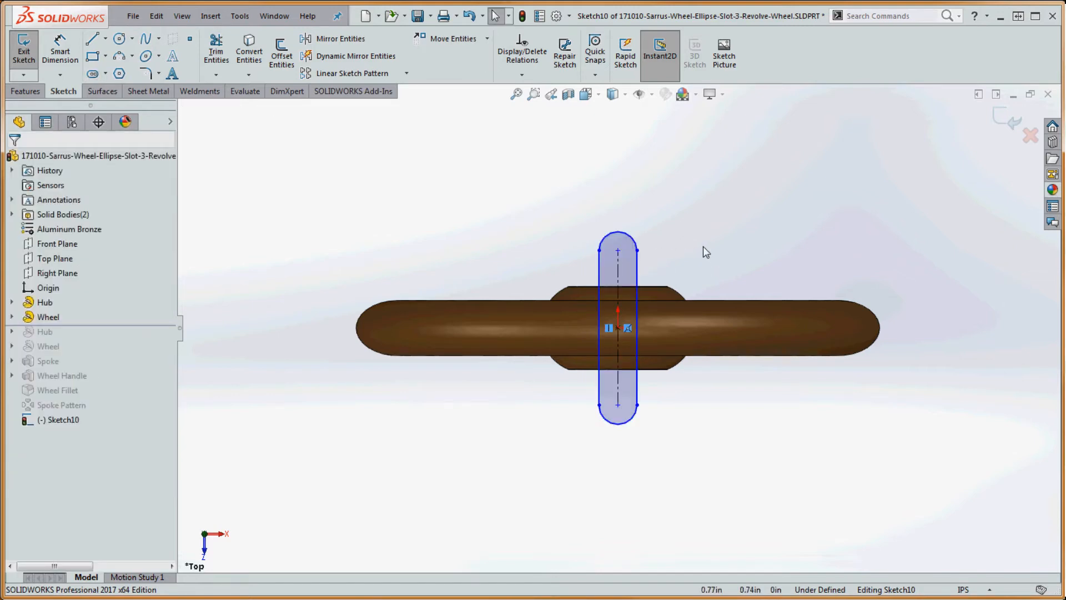
mouse_move(638, 252)
left_mouse_down()
mouse_move(653, 268)
mouse_move(633, 262)
left_mouse_up()
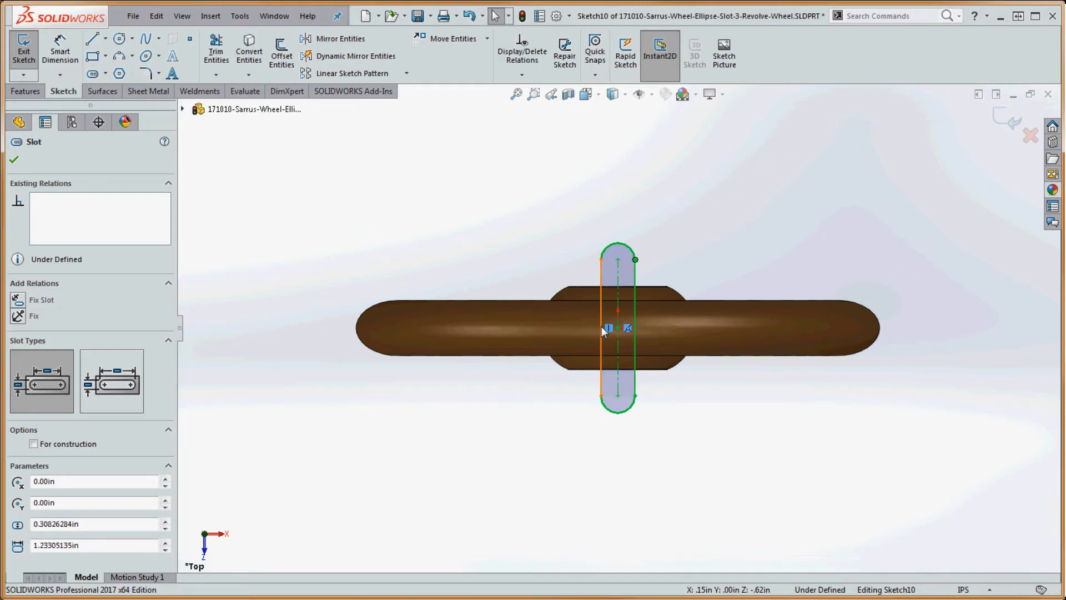
left_click(692, 225)
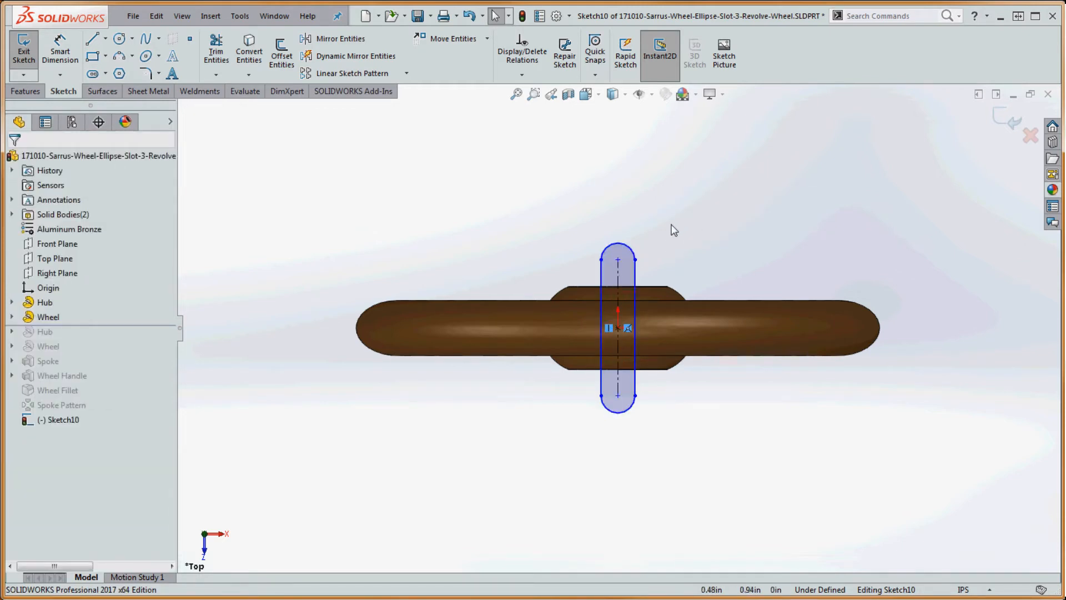
- Dimension the distance between the slot's two end arcs, keeping its current value
left_click(60, 53)
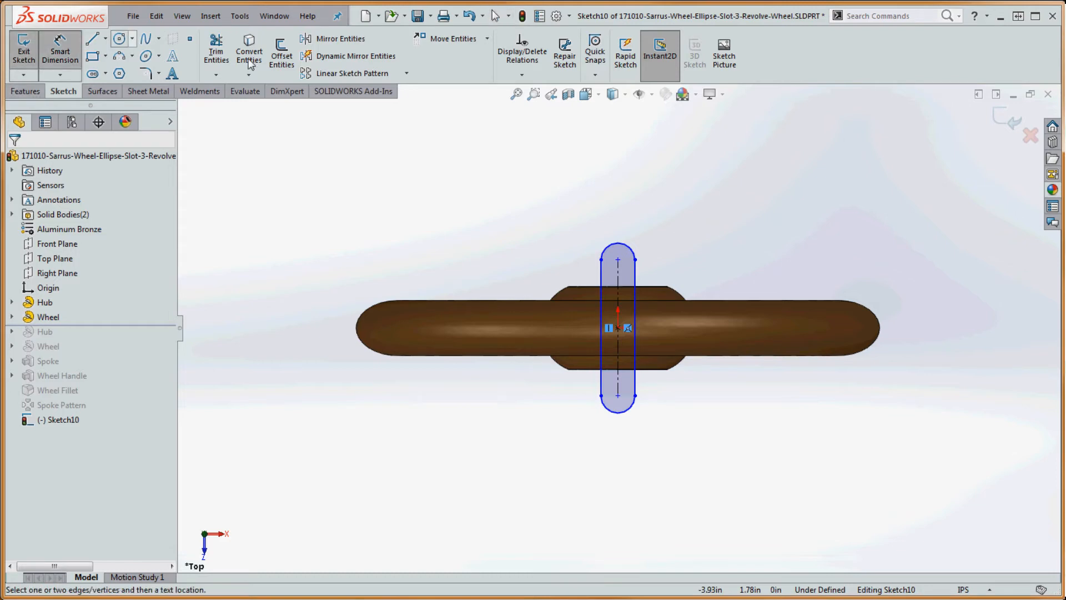
left_click(625, 248)
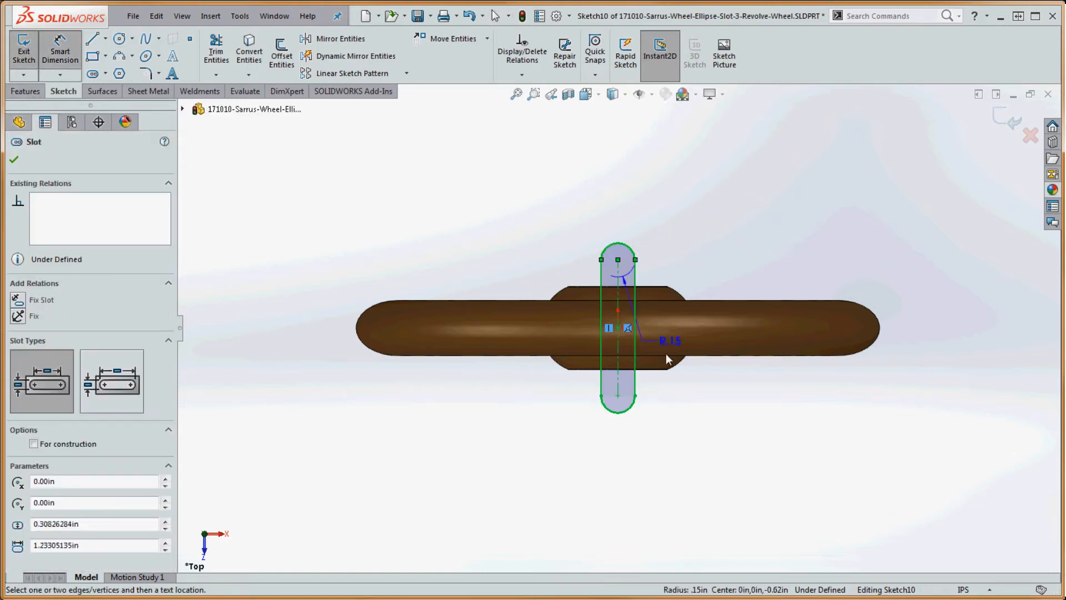
left_click(630, 411)
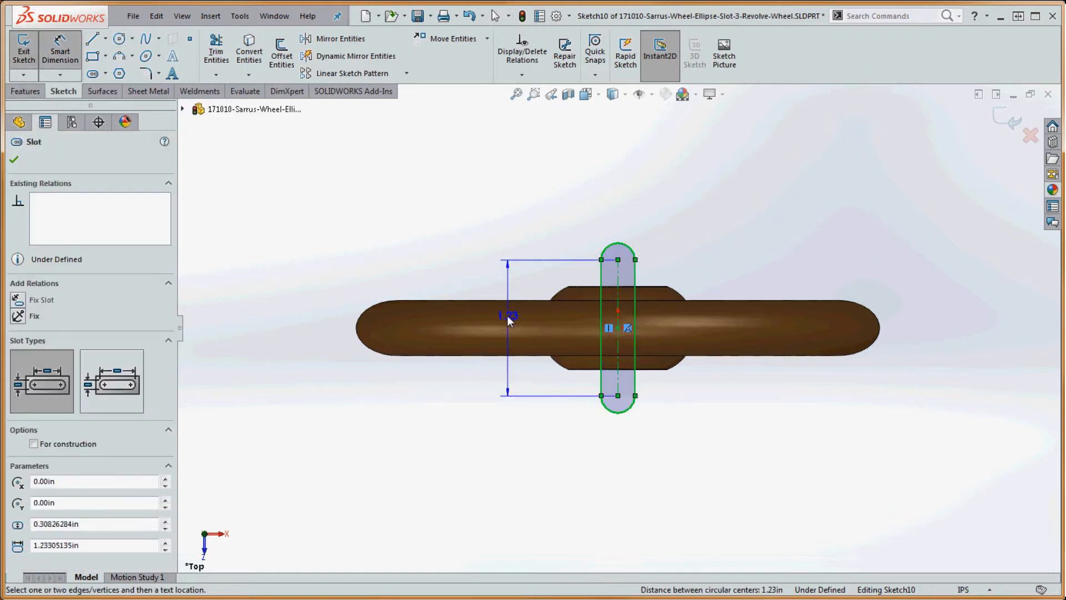
left_click(511, 265)
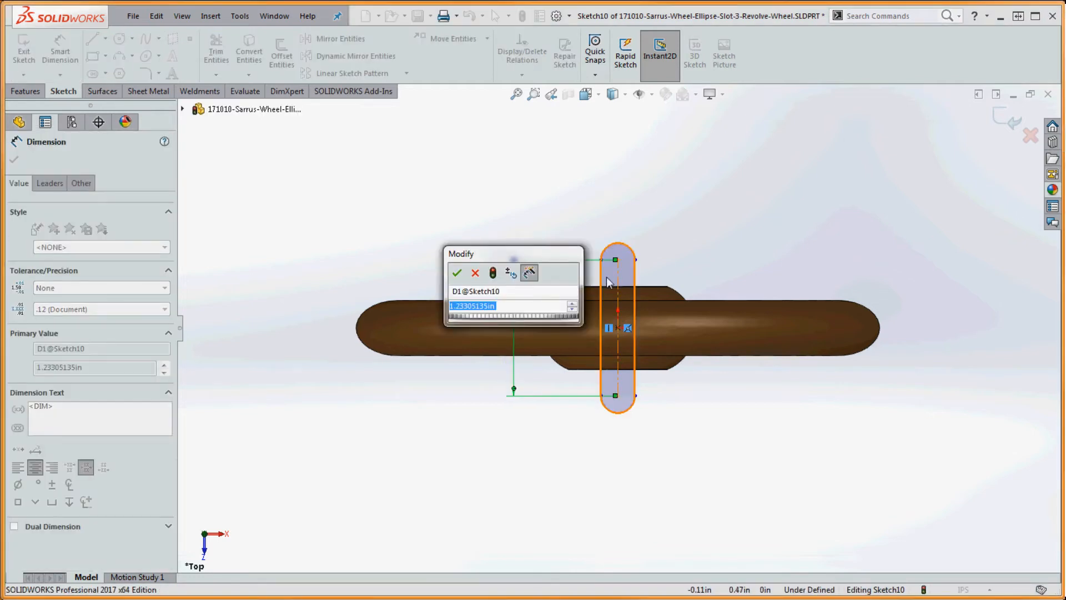
left_click(458, 274)
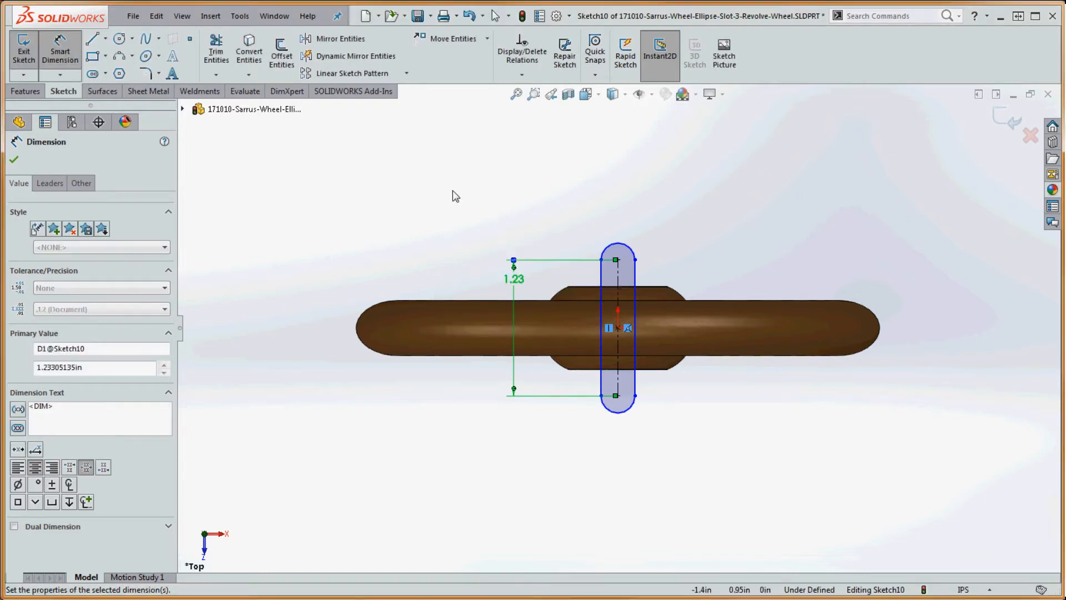
- Change both arc conditions of the slot's length dimension to Max, so it spans the outer ends of the arcs
left_click(550, 258)
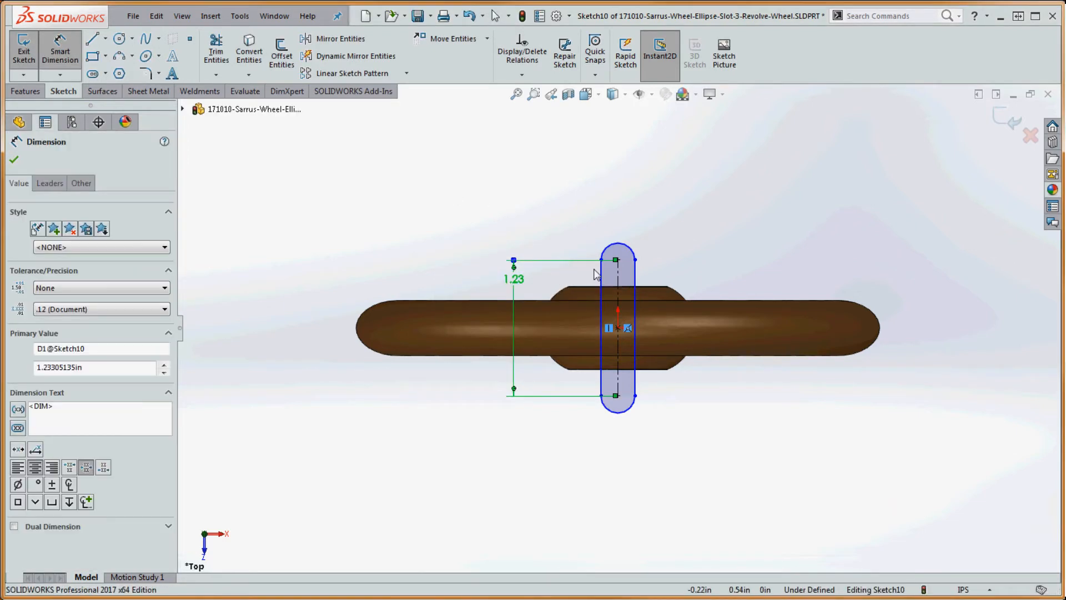
left_click(57, 185)
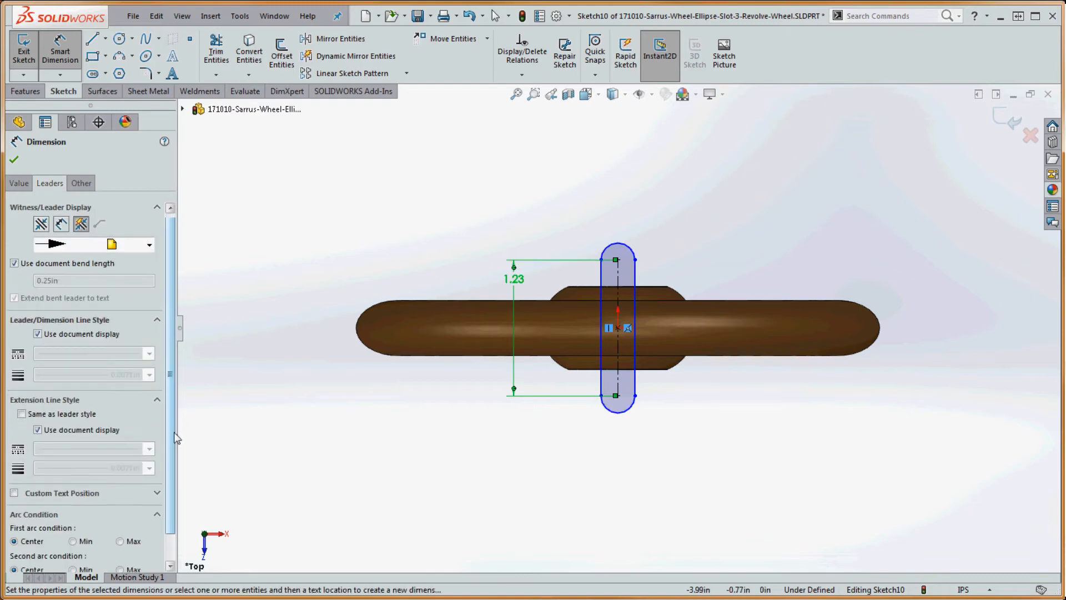
scroll(95, 388, "down", 1)
left_click(120, 516)
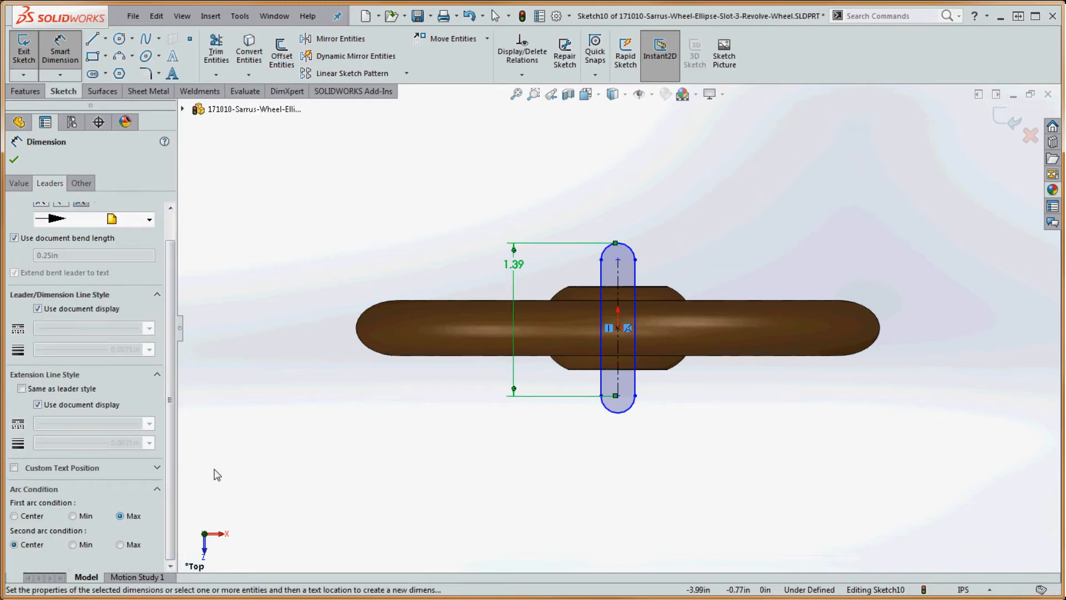
left_click(120, 545)
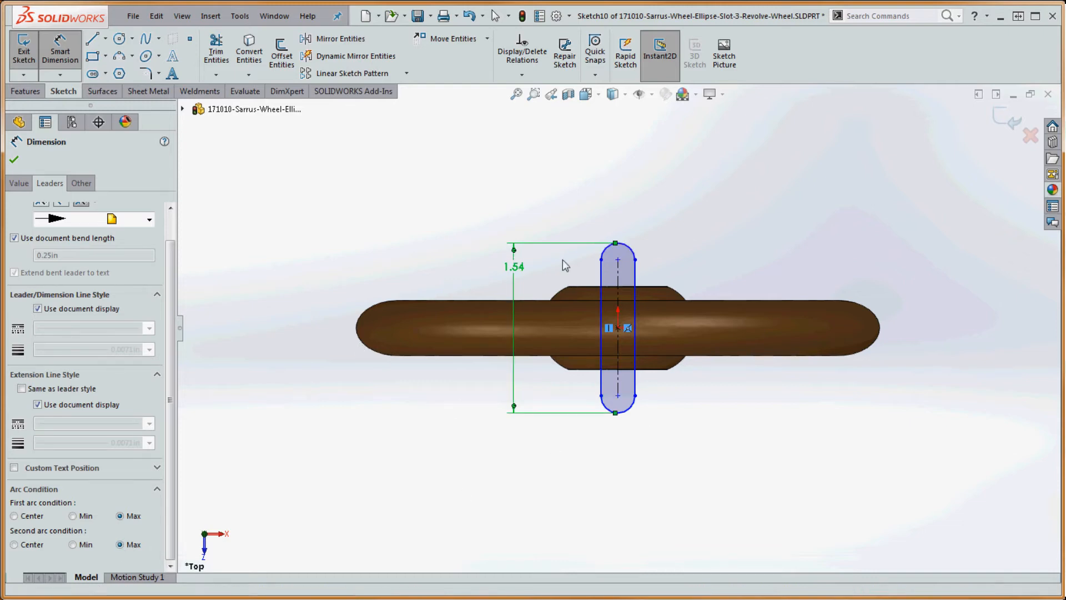
- Try an overall slot length of 0.14 in, and replace it with 0.50 in
double_click(520, 269)
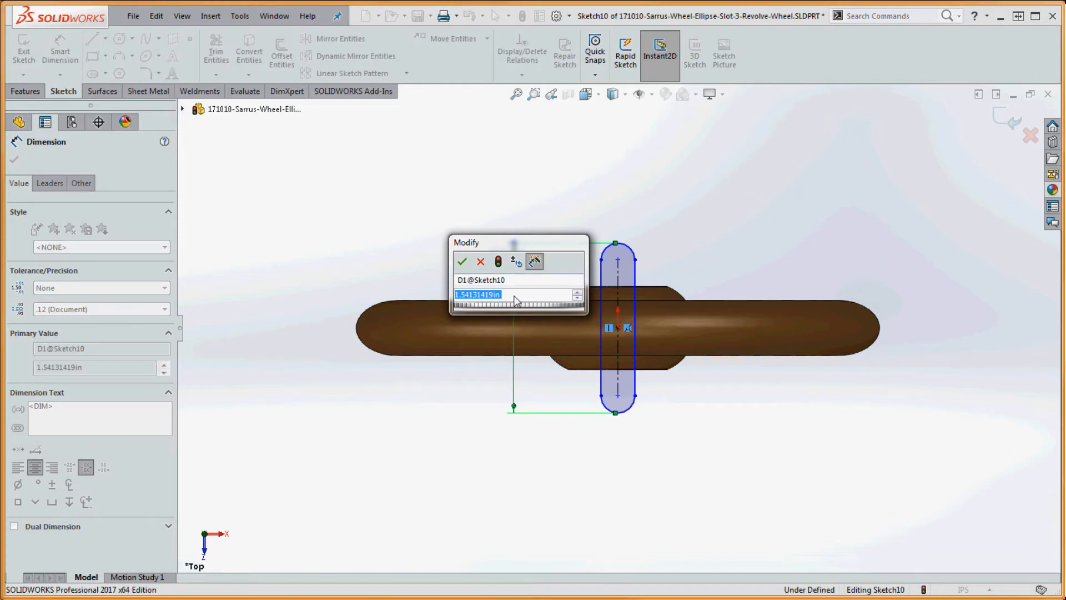
type(".14")
key("Return")
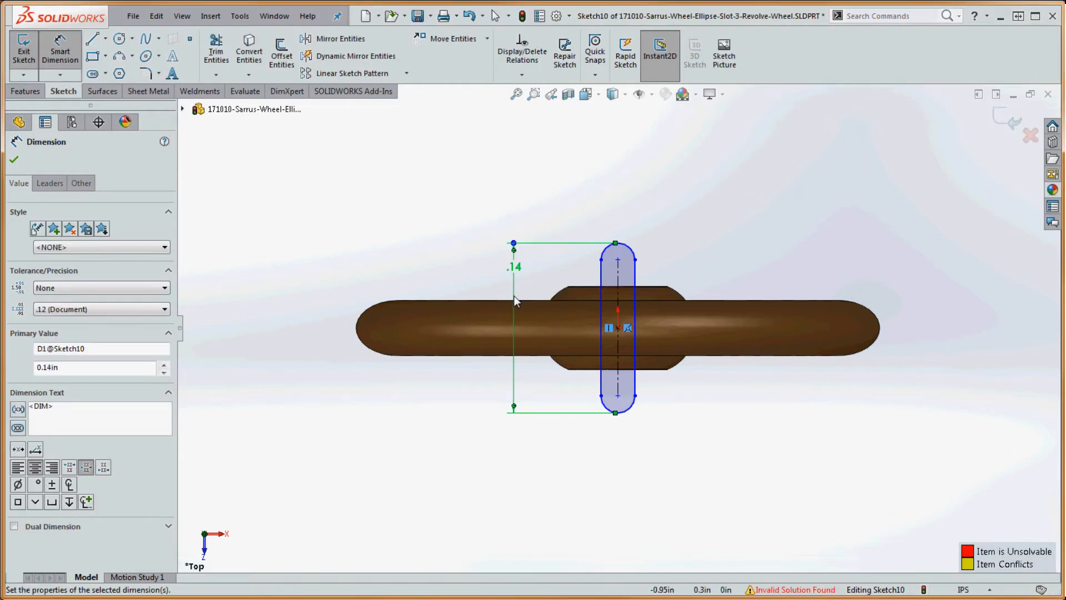
left_click(569, 275)
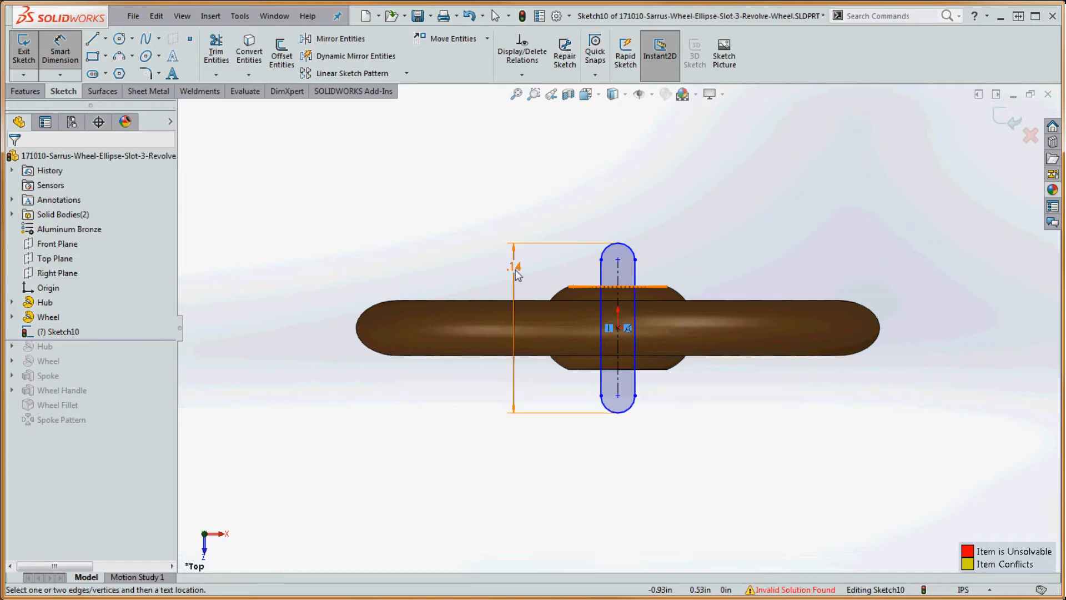
left_click(515, 269)
type(".5")
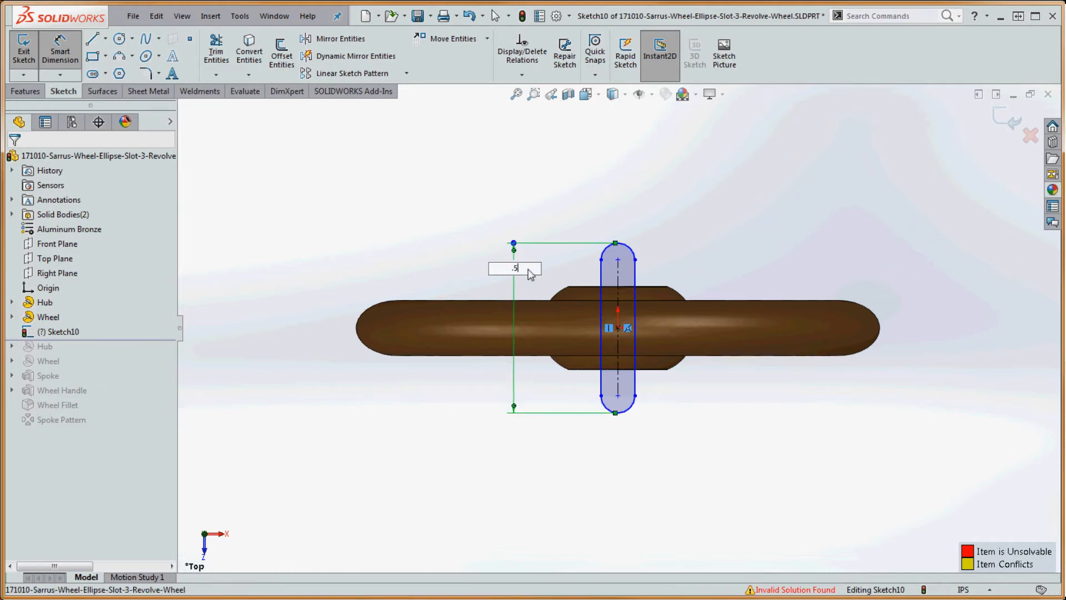
key("Return")
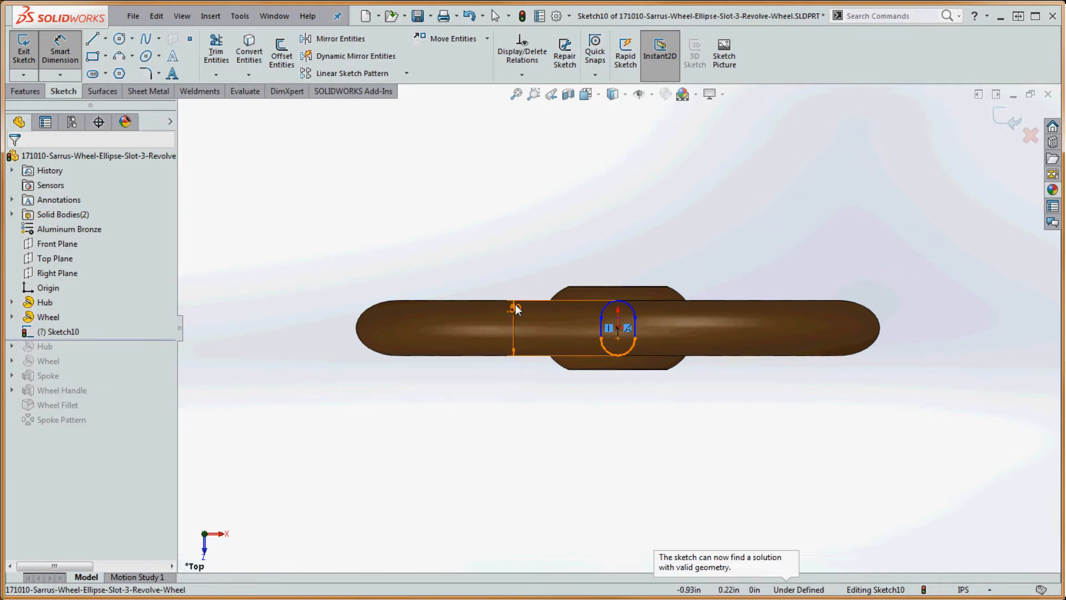
- Set the slot's overall length to 0.40 in
left_click_drag(526, 330, 539, 323)
scroll(638, 315, "down", 4)
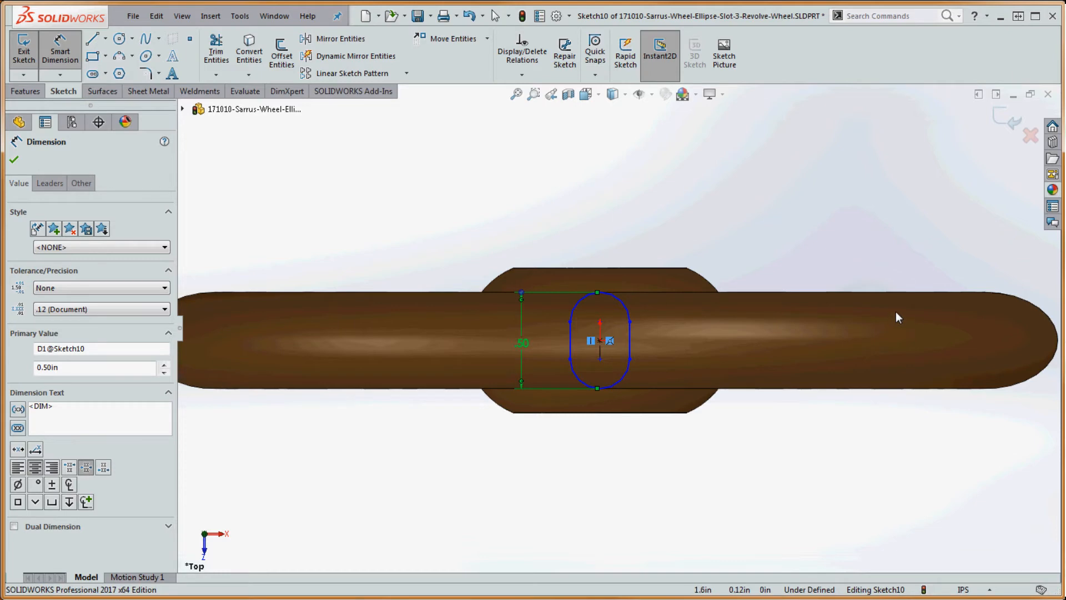
double_click(522, 344)
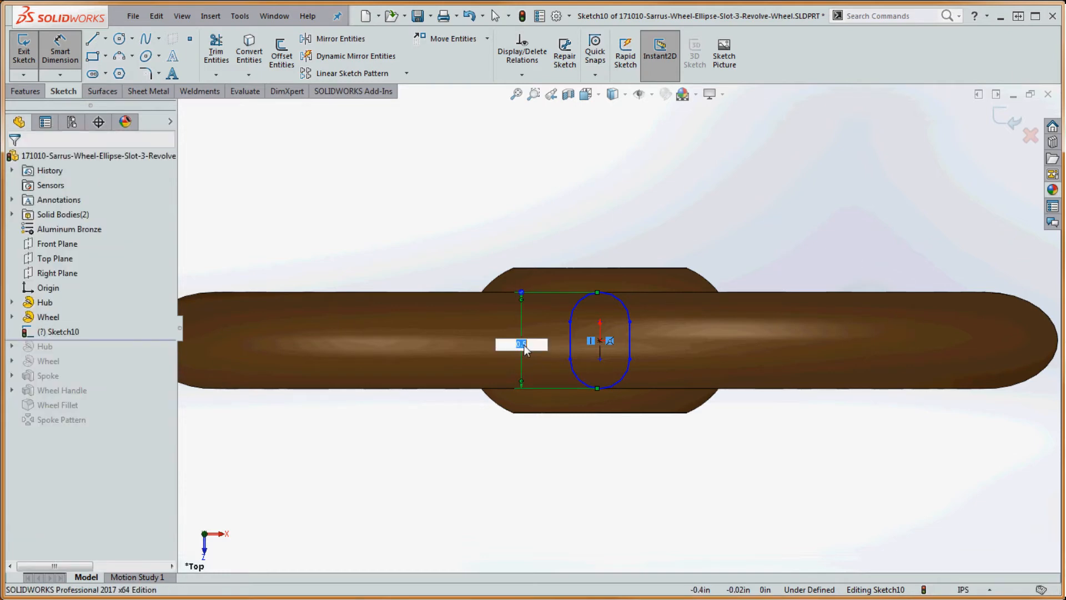
type(".4")
key("Return")
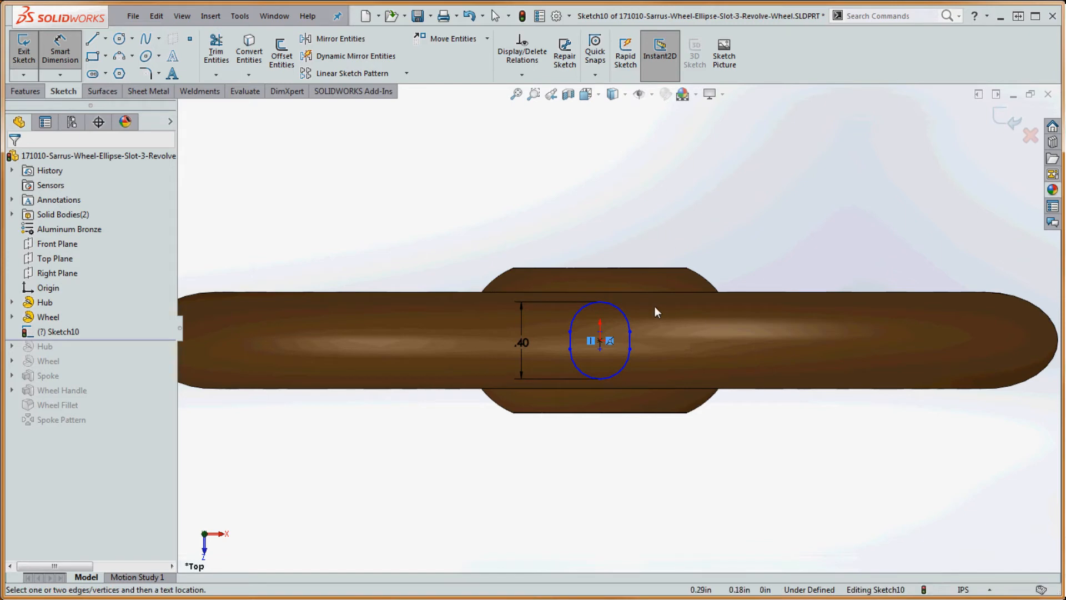
- Dimension the radius of the slot's upper end arc as 0.13 in
left_click(630, 321)
left_click(613, 306)
left_click(681, 230)
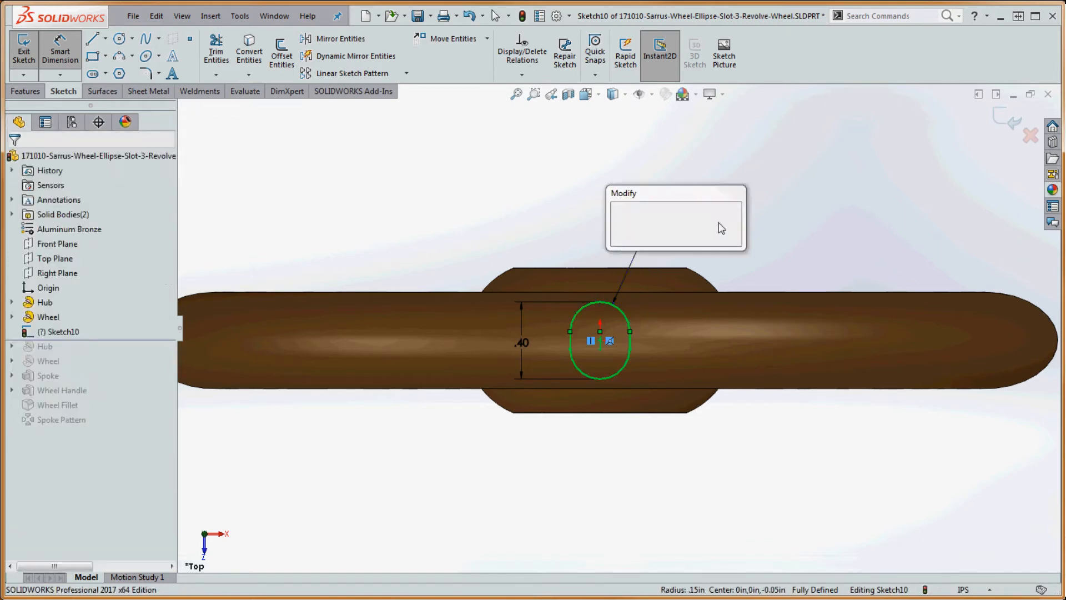
type(".13")
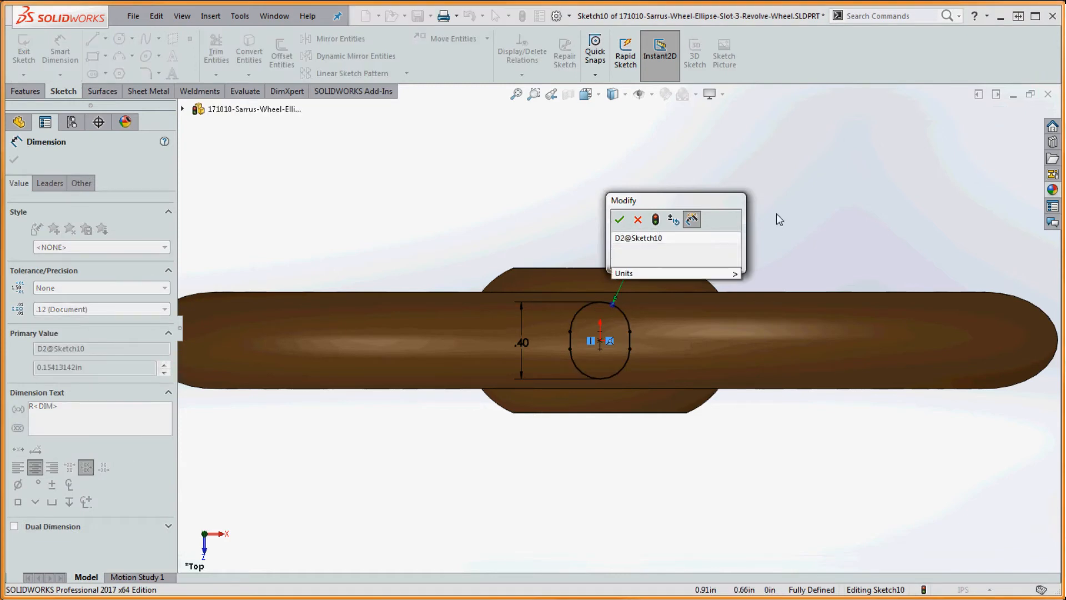
key("Return")
left_click(828, 224)
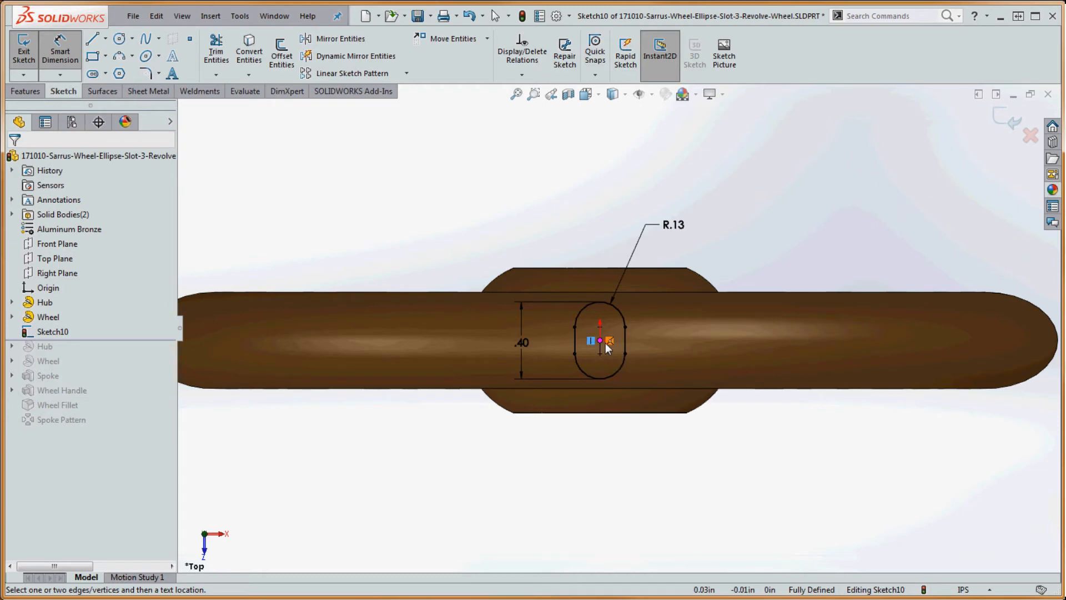
- Start a boss extrusion of the slot sketch, beginning at an offset of 1.00 in from the sketch plane
scroll(610, 343, "down", 3)
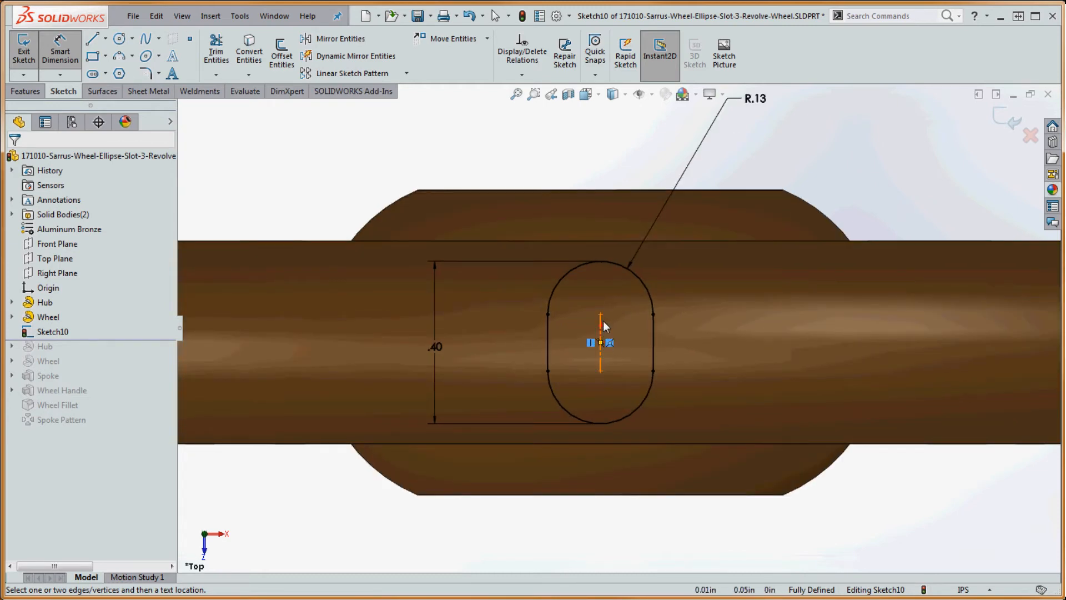
scroll(603, 322, "up", 2)
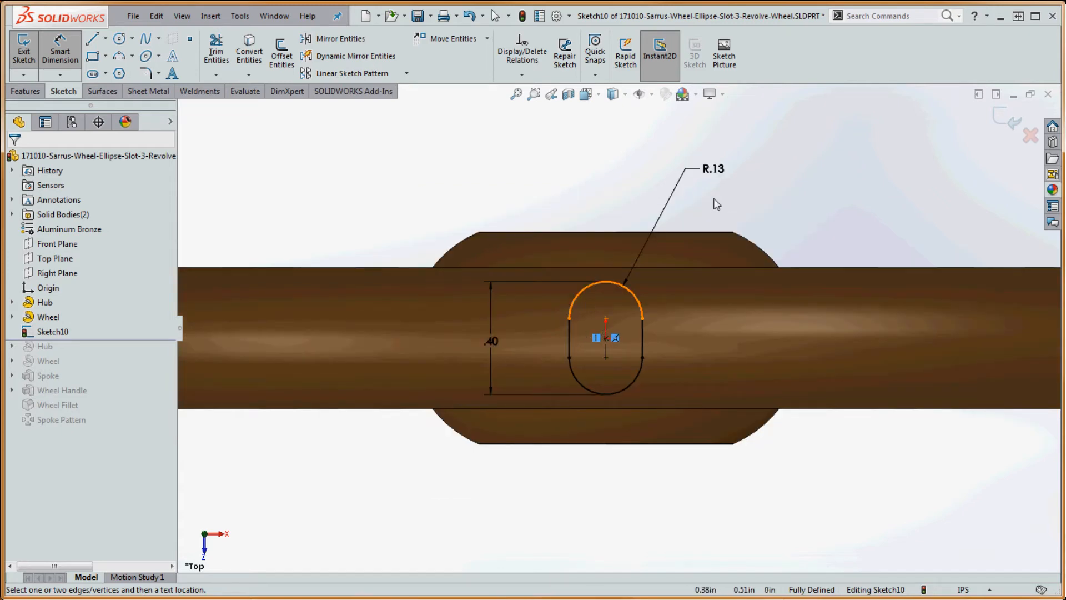
scroll(716, 300, "up", 2)
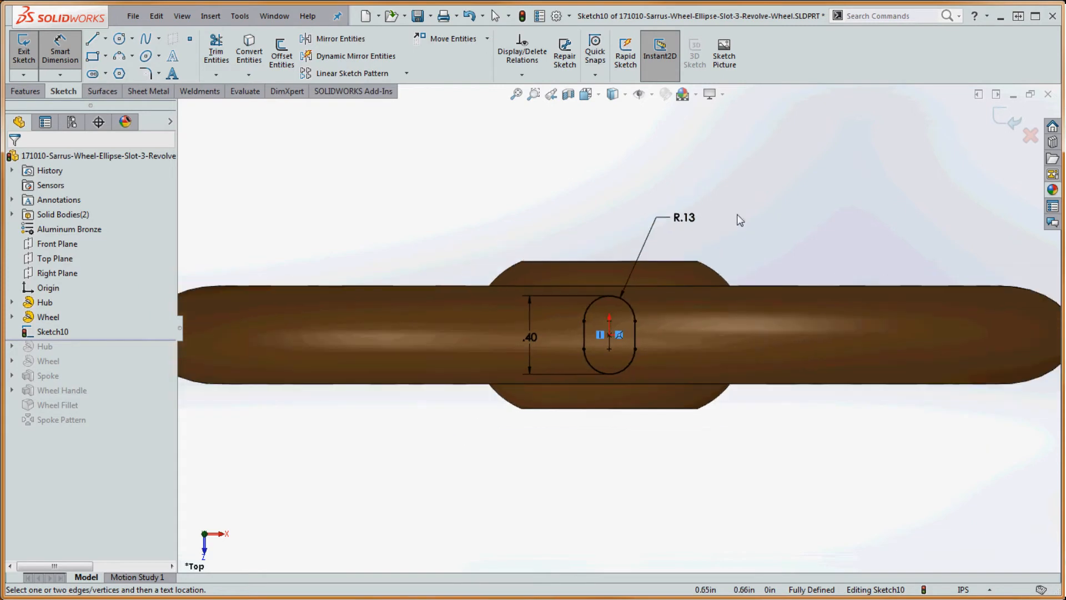
middle_click_drag(703, 424, 689, 216)
scroll(743, 328, "up", 4)
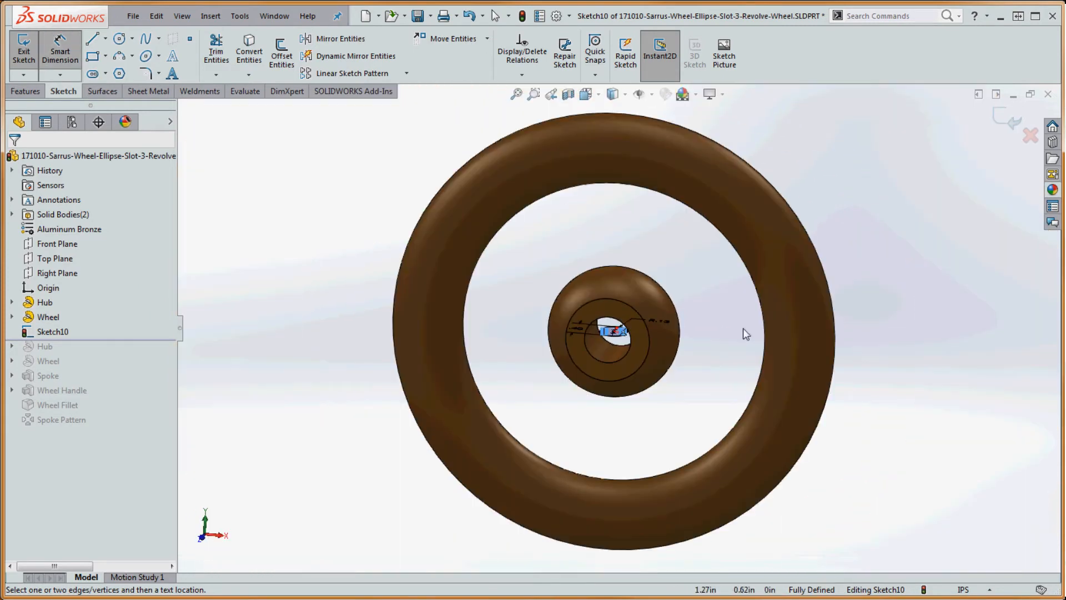
left_click(26, 91)
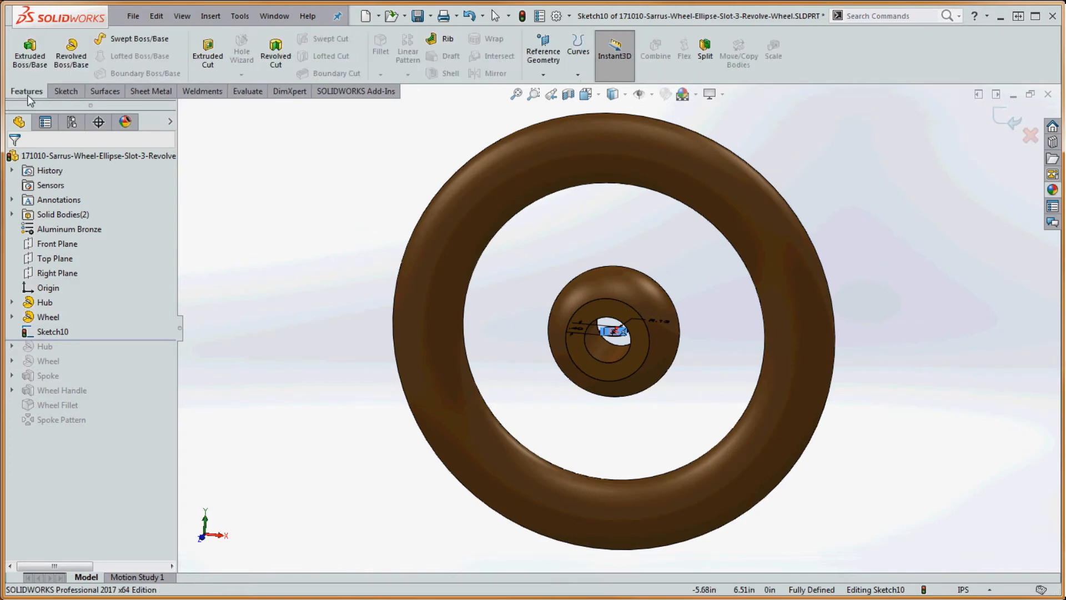
left_click(30, 53)
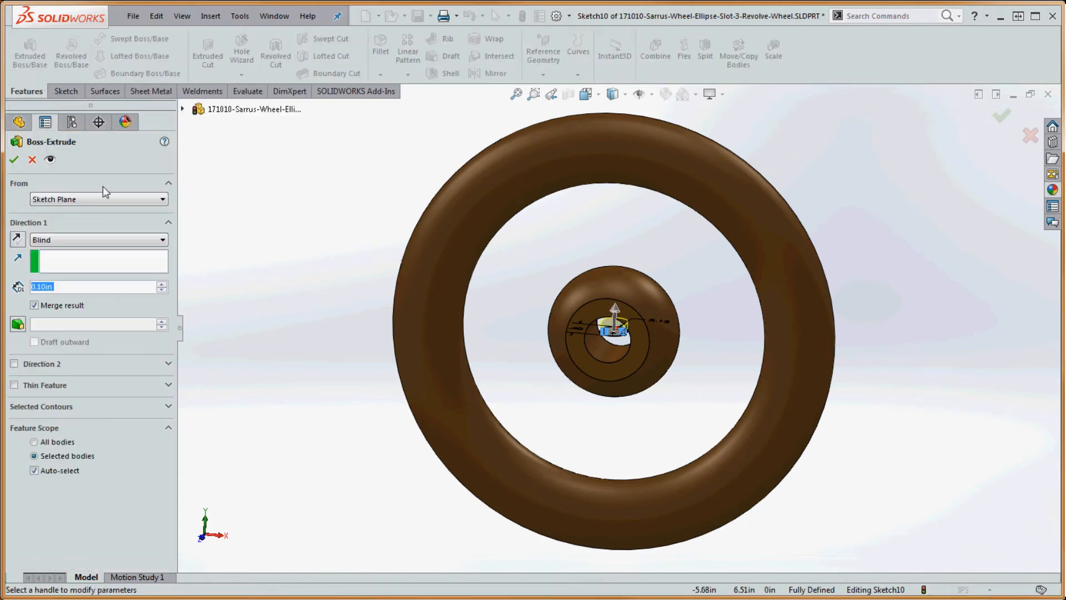
left_click(70, 200)
left_click(61, 236)
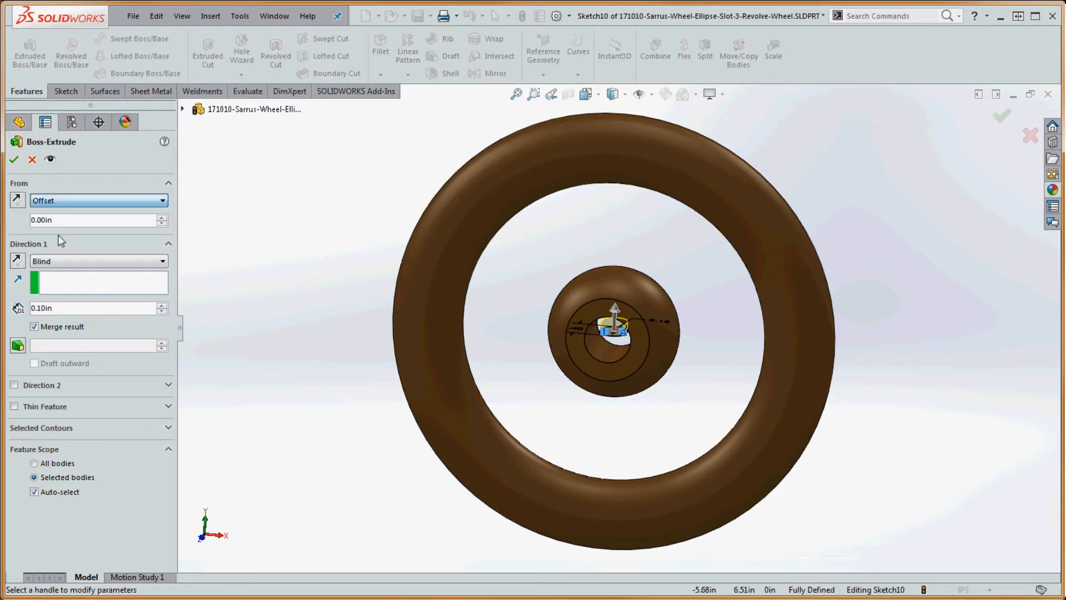
left_click(65, 221)
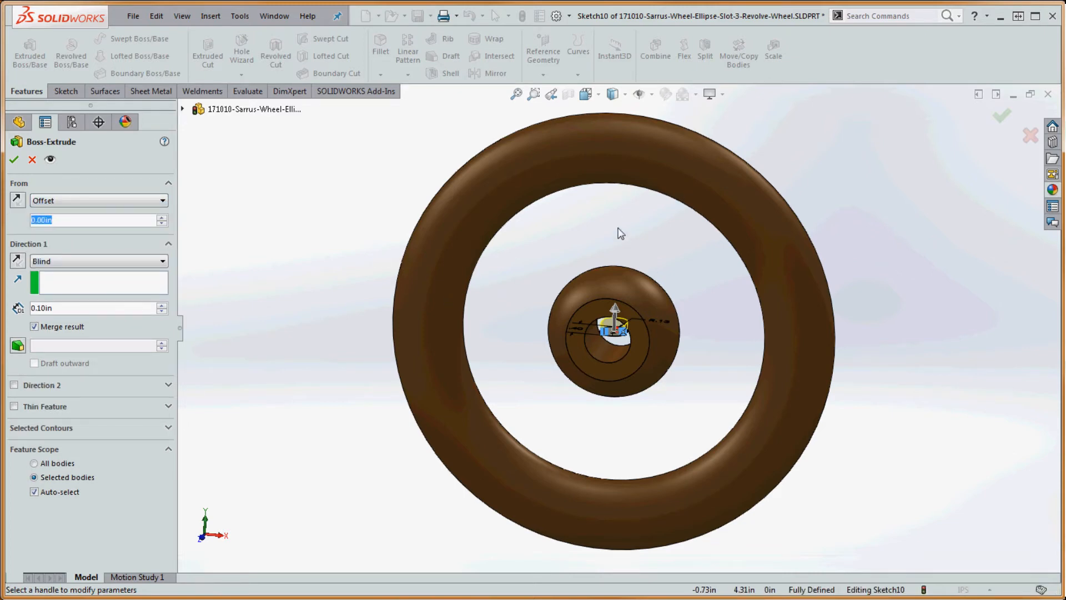
type("2")
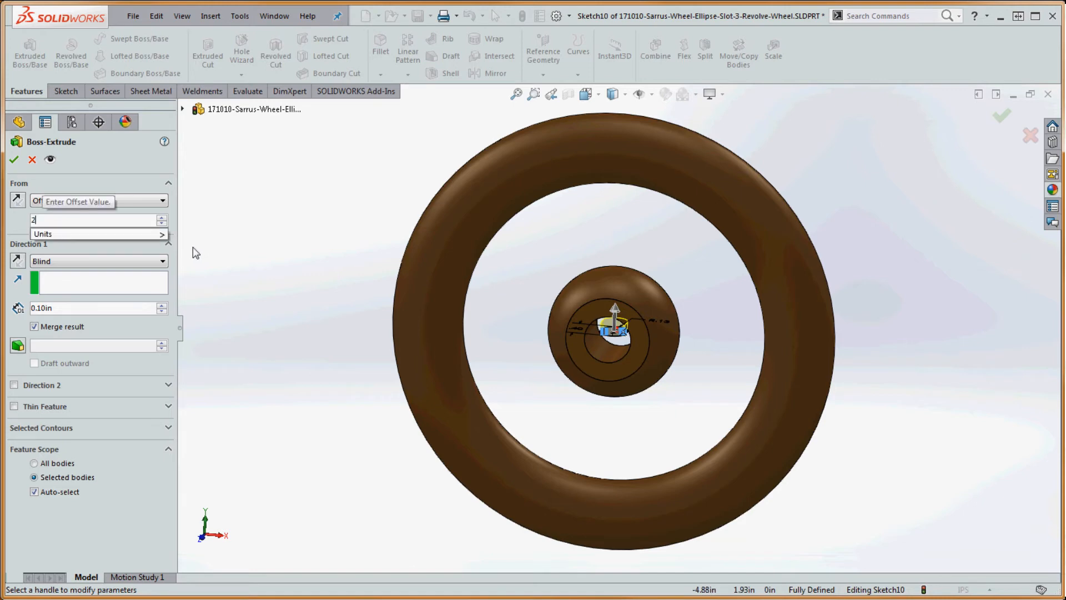
key("Return")
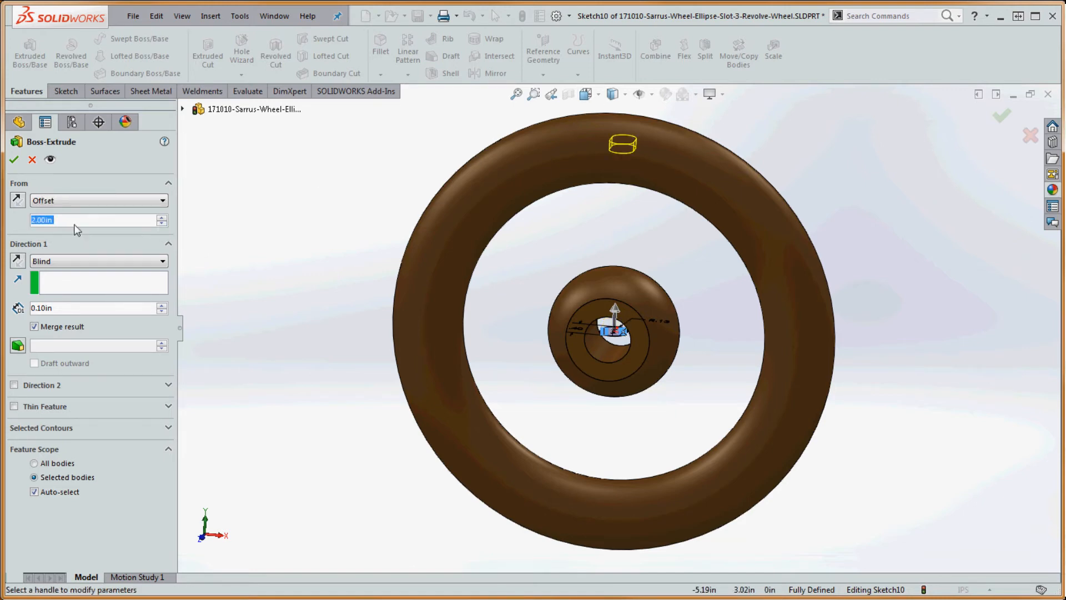
type("1")
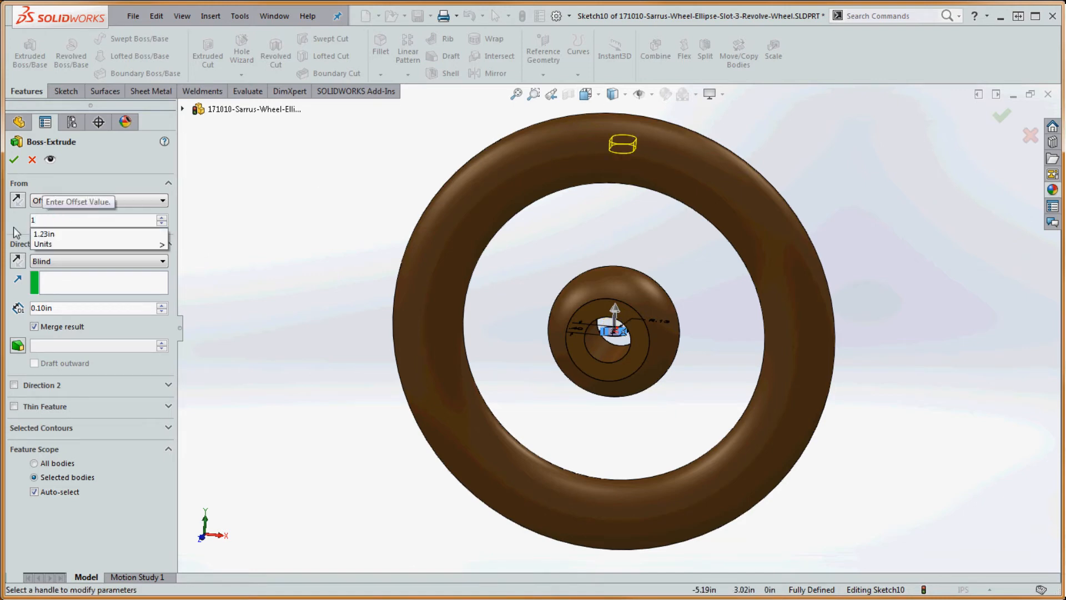
key("Return")
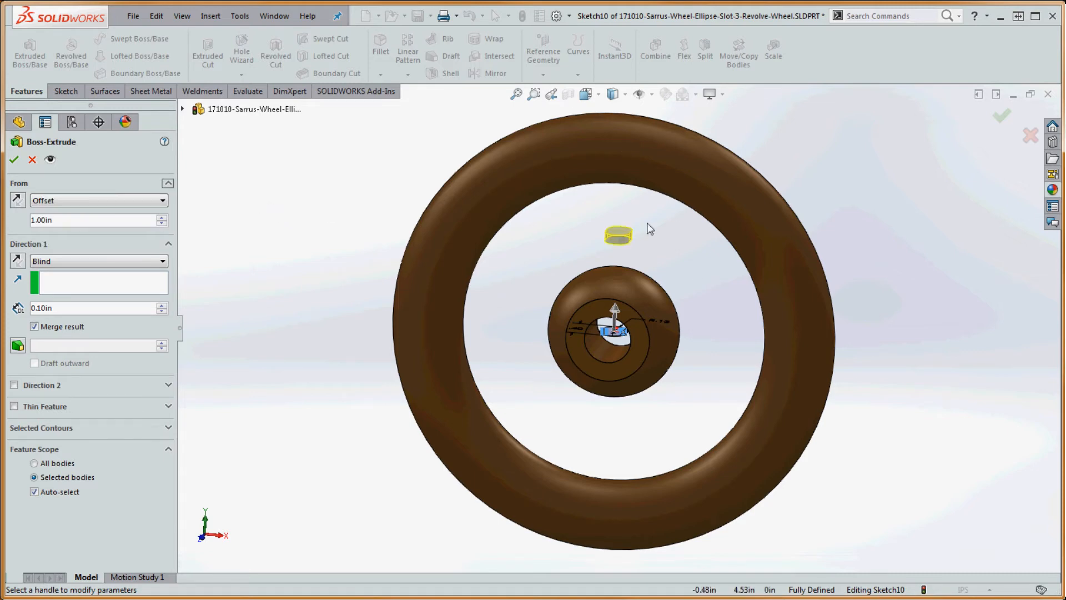
- Set the extrusion's Direction 1 end condition to Up To Next so the spoke reaches the rim
scroll(663, 247, "down", 2)
scroll(659, 240, "up", 1)
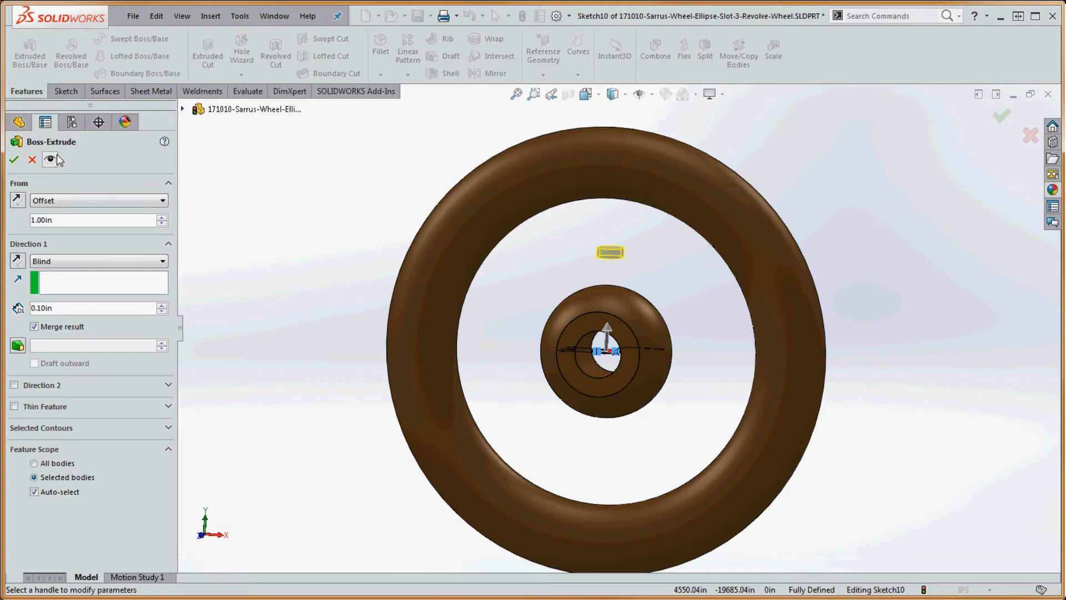
left_click(69, 262)
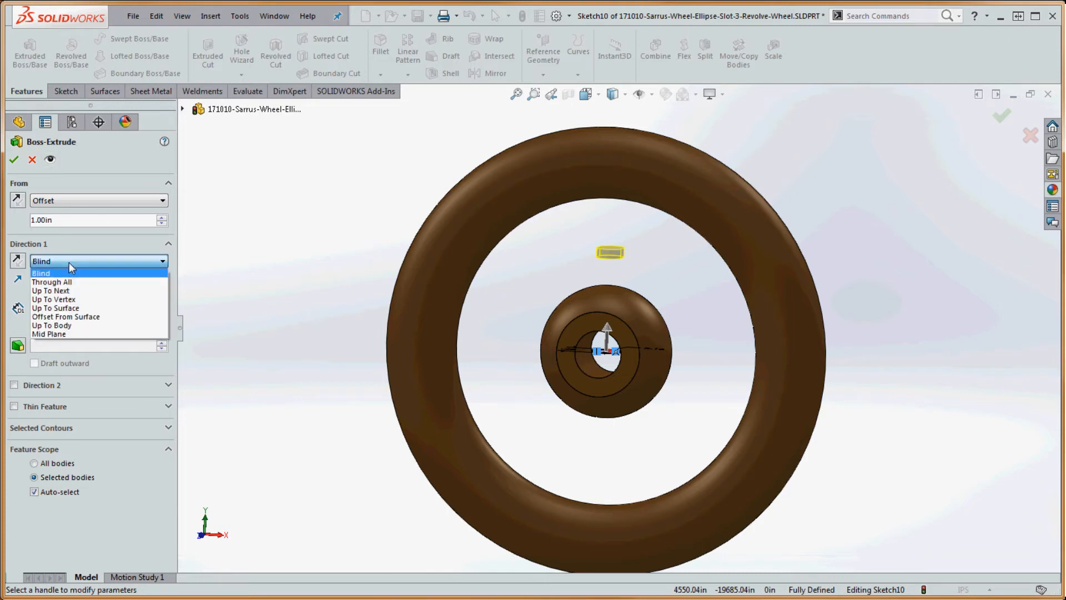
left_click(77, 291)
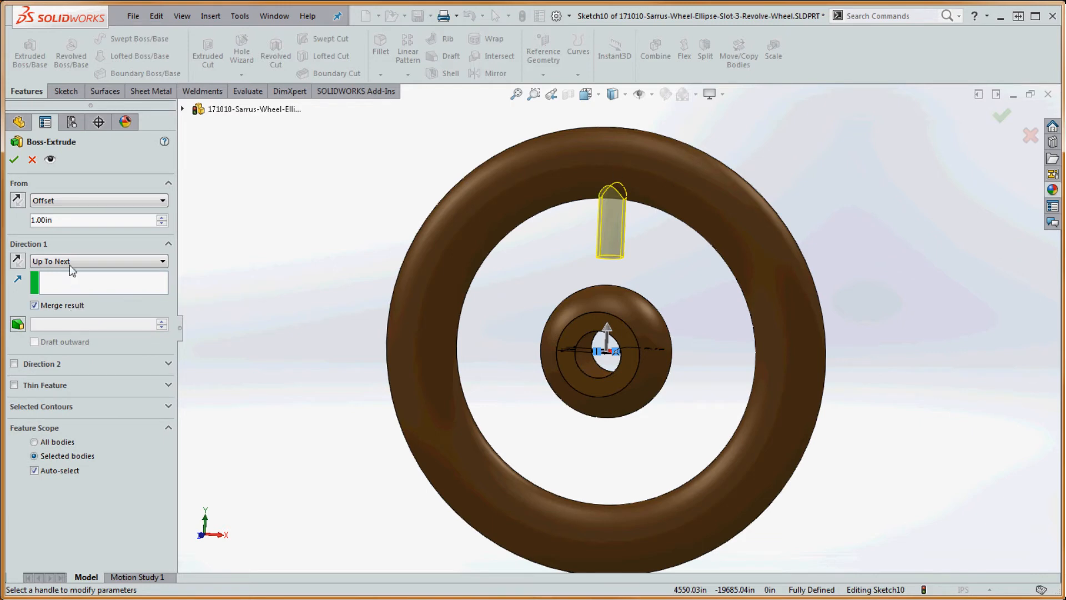
- Try ending the extrusion Up To Surface at the rim's face, and restore Up To Next directed toward the rim
left_click(68, 263)
left_click(56, 308)
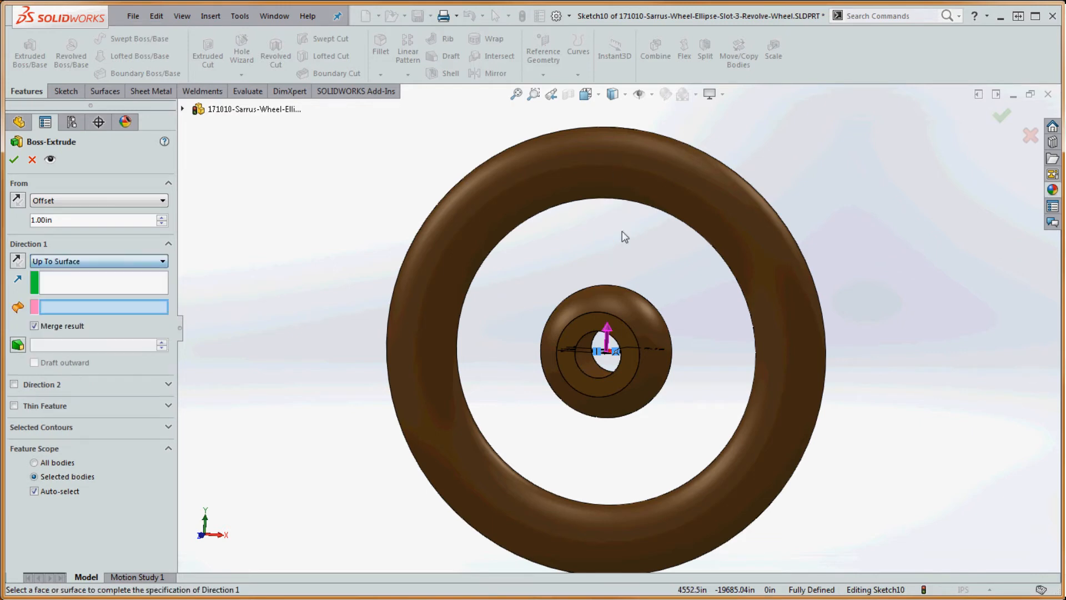
left_click(666, 184)
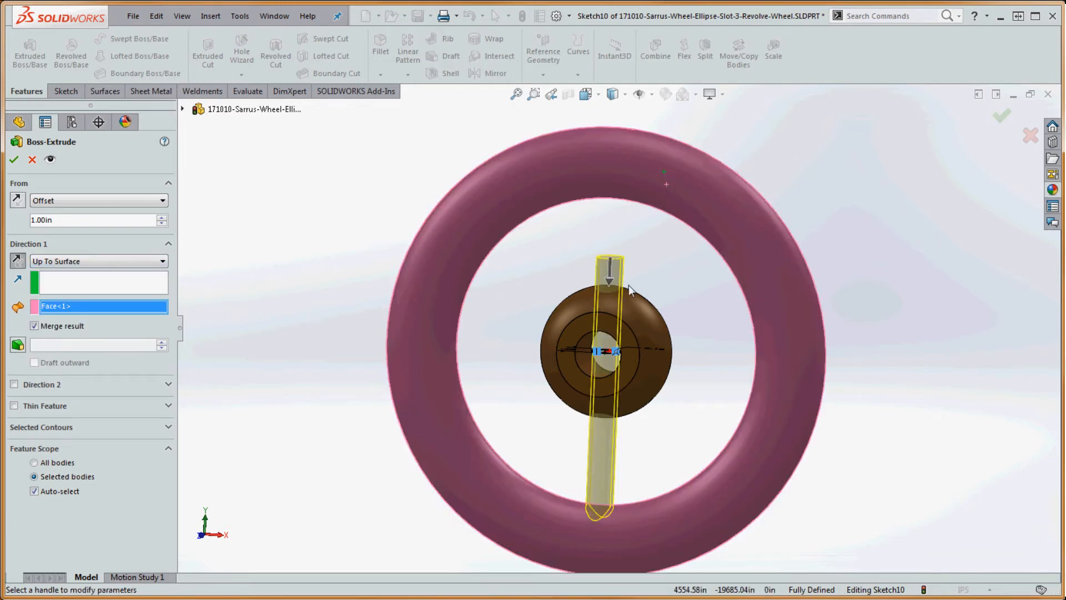
left_click(88, 263)
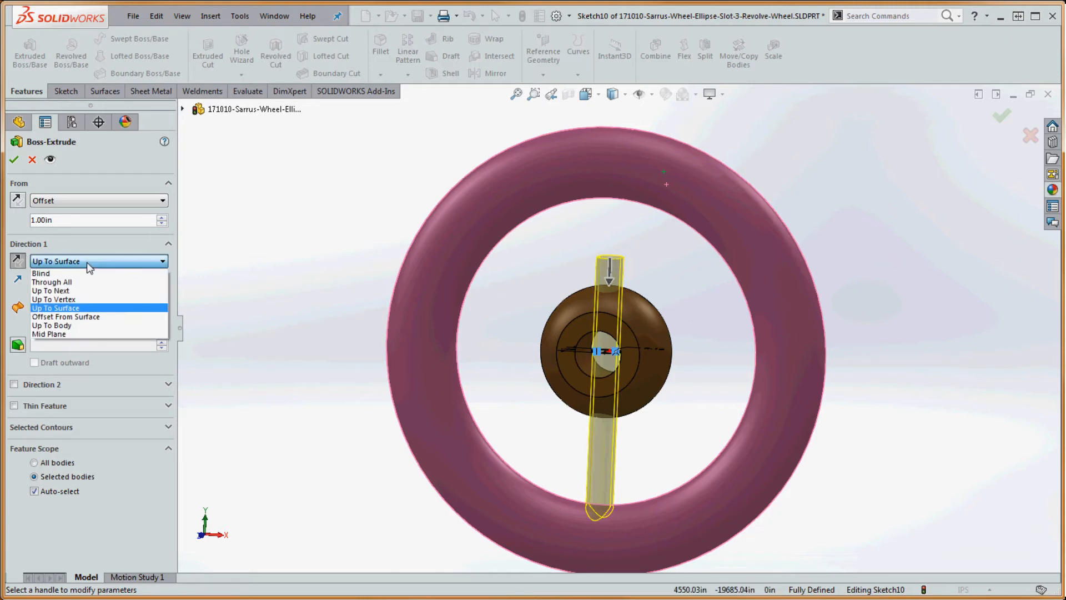
left_click(76, 290)
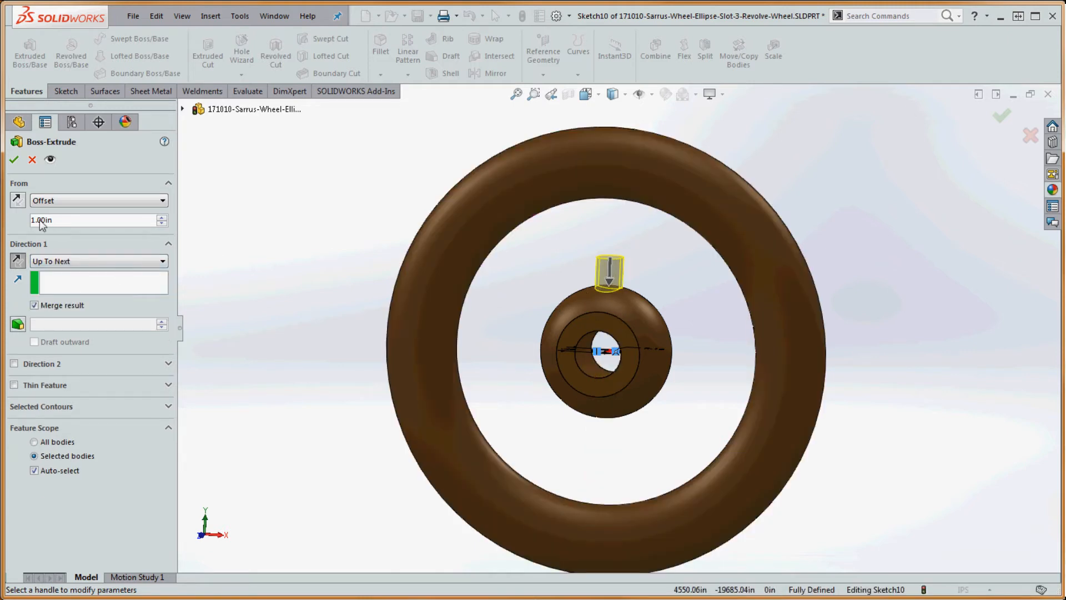
left_click(16, 261)
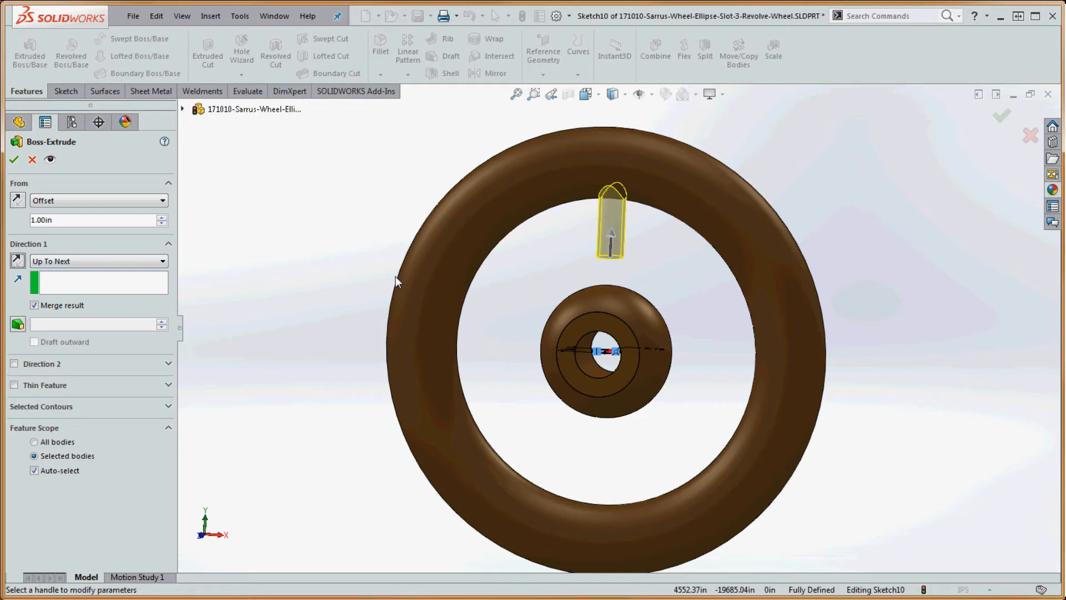
- Add a second extrusion direction ending Up To Next so the spoke also reaches the hub, and complete the boss extrusion
left_click(13, 363)
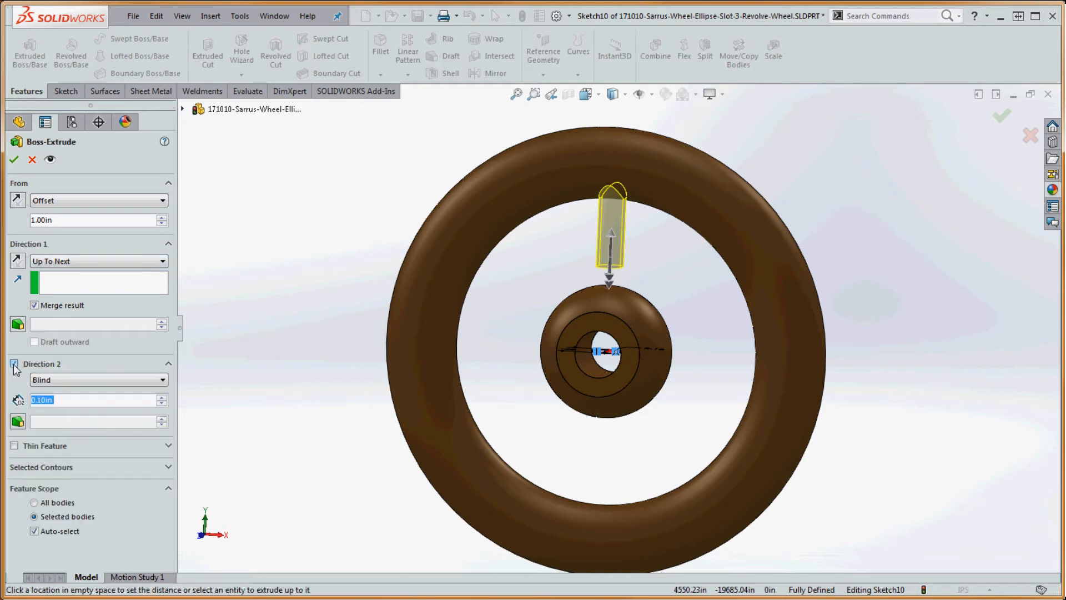
left_click(71, 381)
left_click(76, 408)
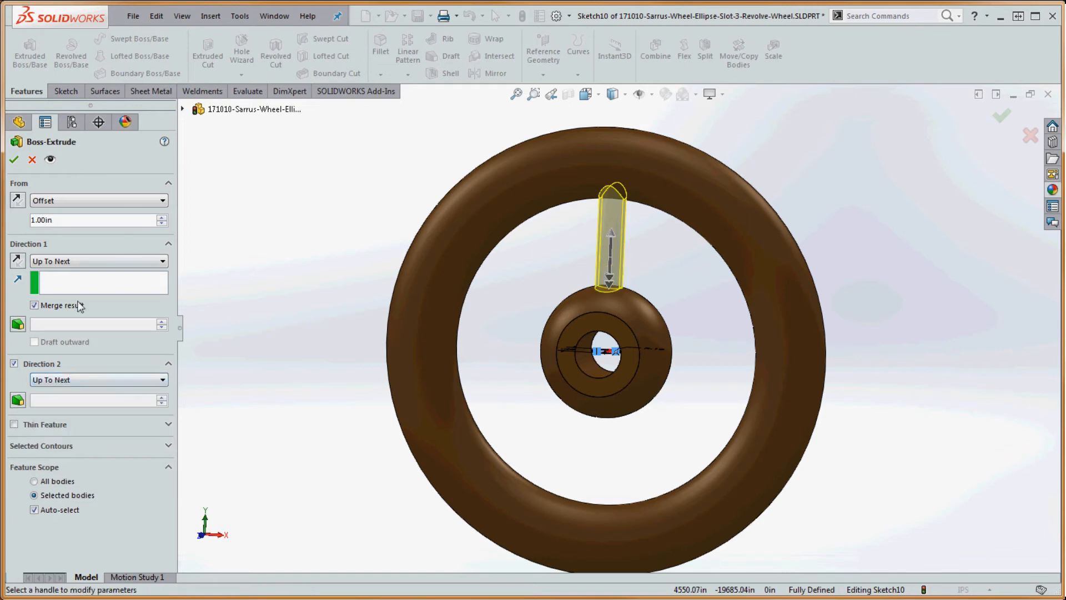
left_click(14, 160)
middle_click_drag(269, 201, 515, 261)
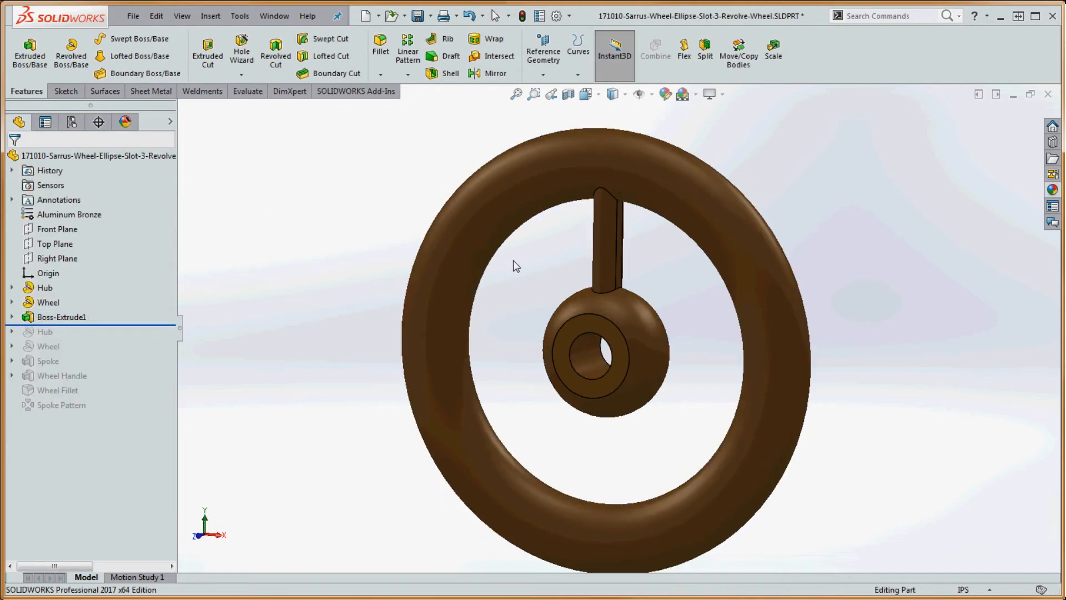
- Rename the new spoke extrusion feature as Spoke
left_click(38, 319)
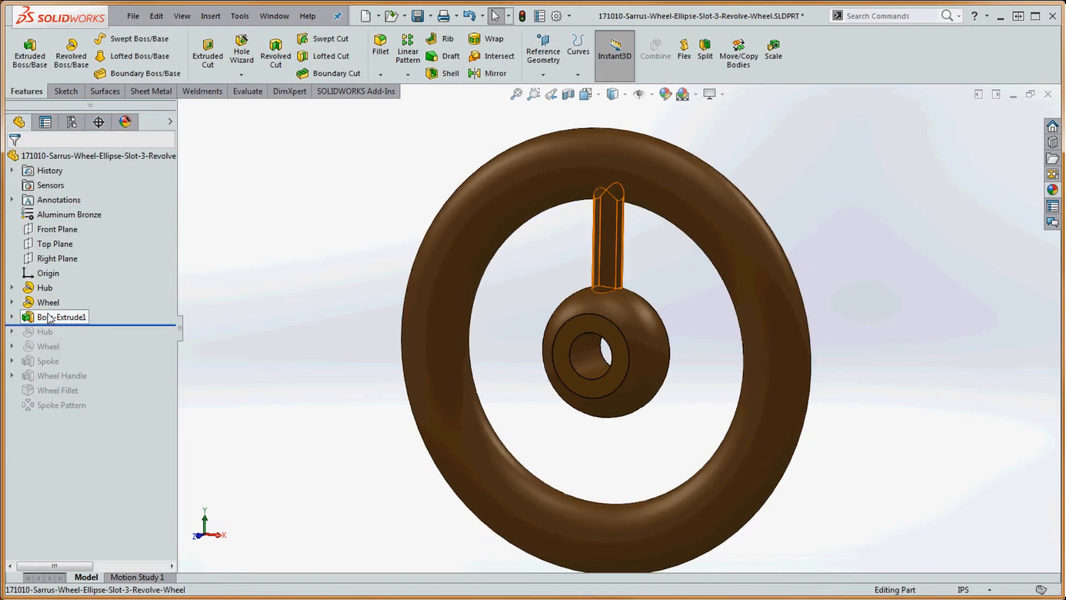
left_click(54, 319)
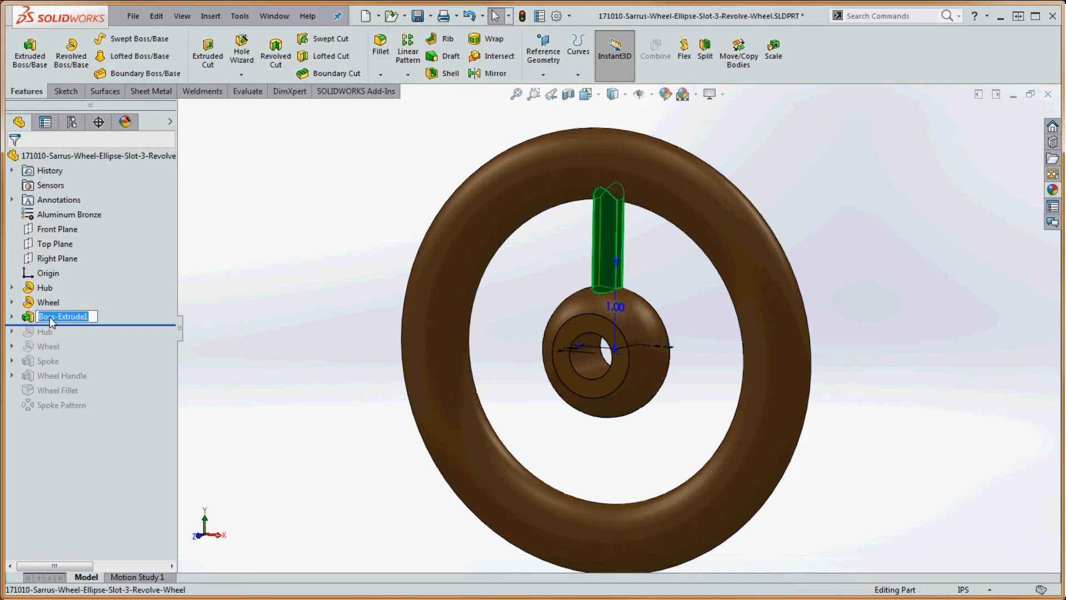
type("Spoke")
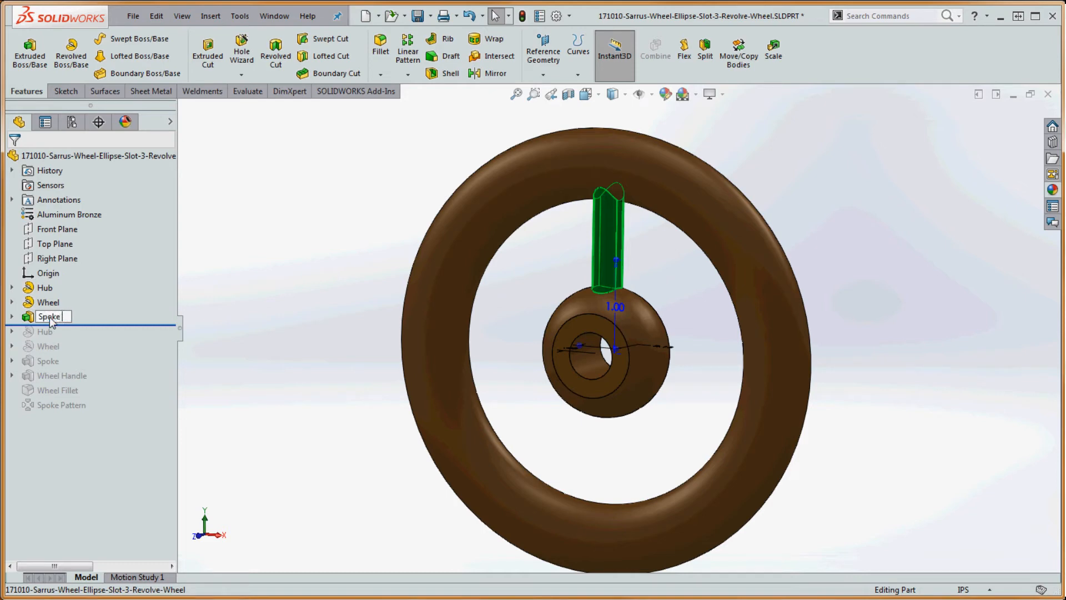
left_click(296, 246)
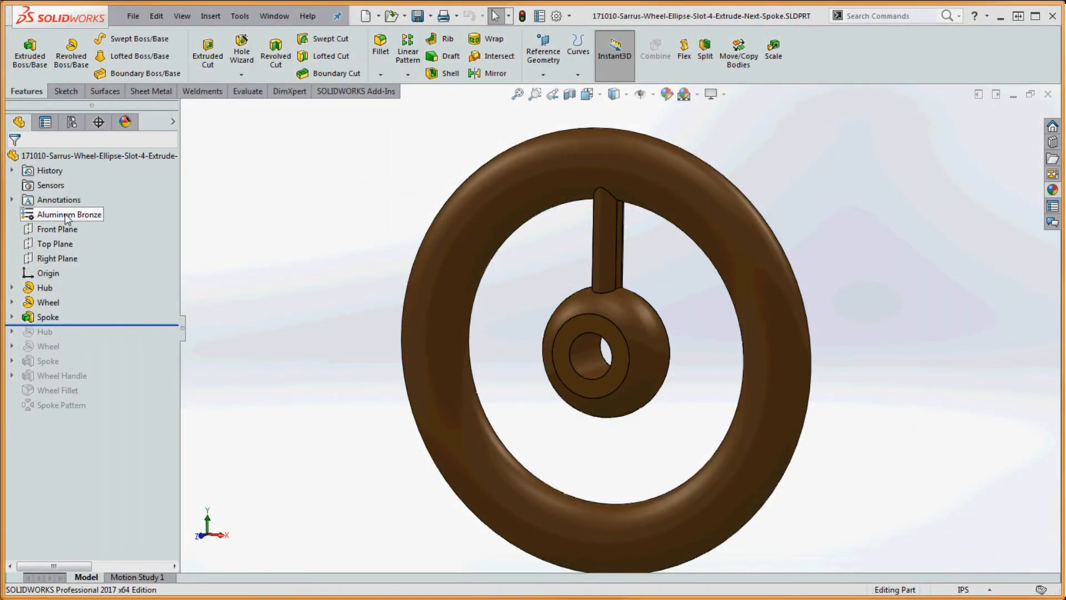
- Start a sketch on the Front Plane and draw a circle of about 0.15 in radius on the rim, directly above the spoke
left_click(56, 229)
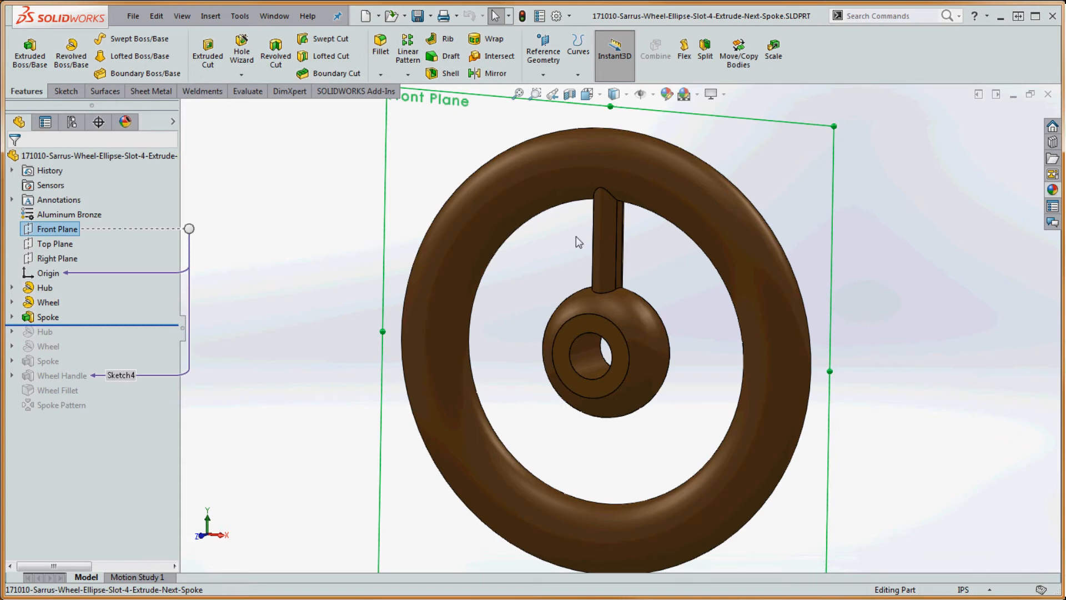
scroll(578, 239, "up", 2)
scroll(694, 328, "down", 1)
middle_click_drag(695, 328, 712, 290)
scroll(712, 290, "down", 1)
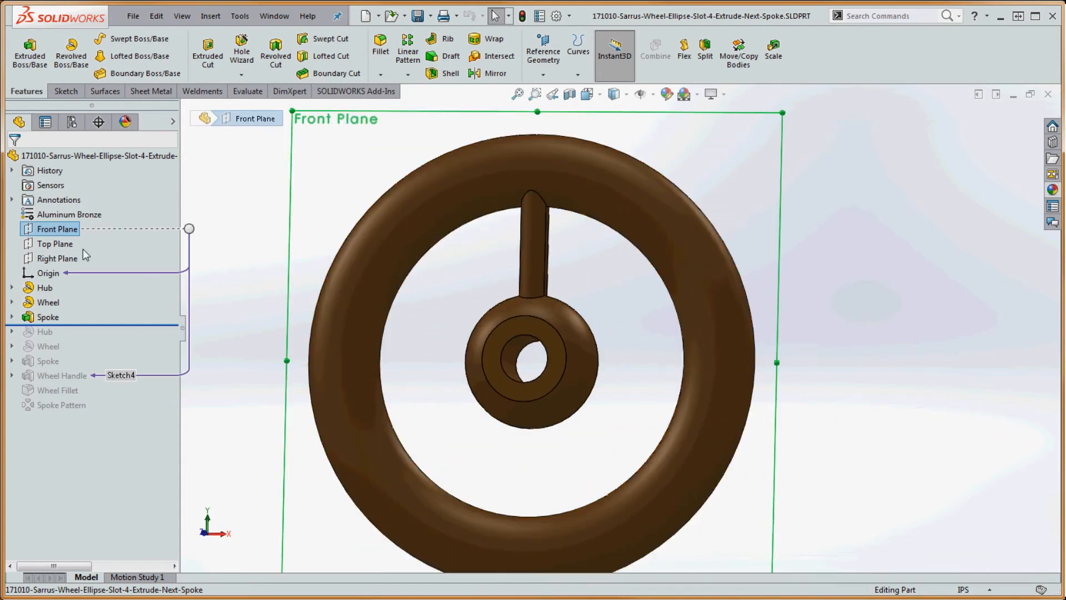
right_click(56, 232)
left_click(129, 212)
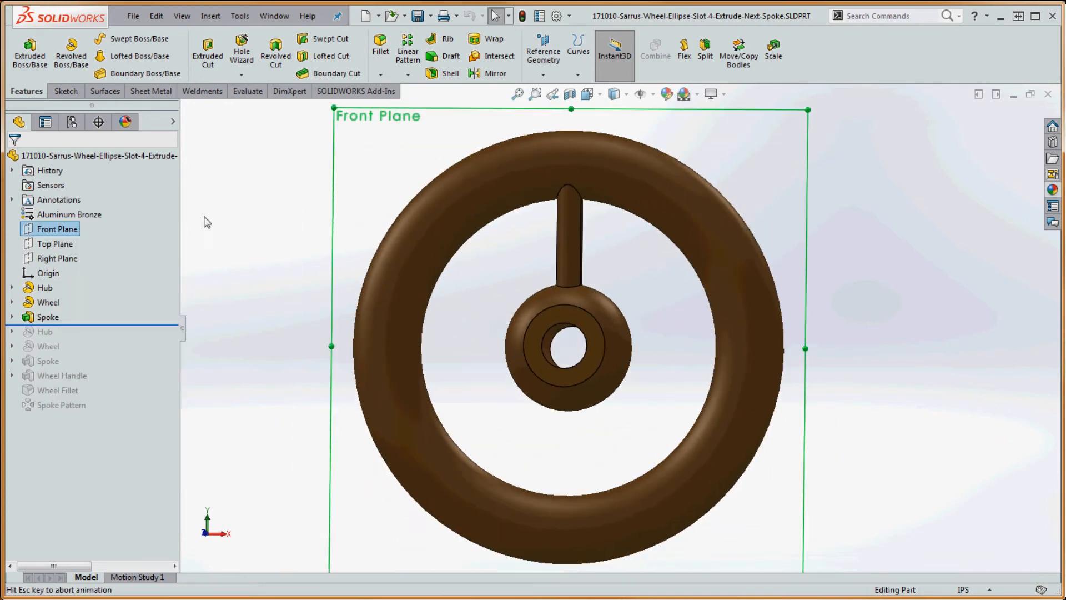
left_click(71, 89)
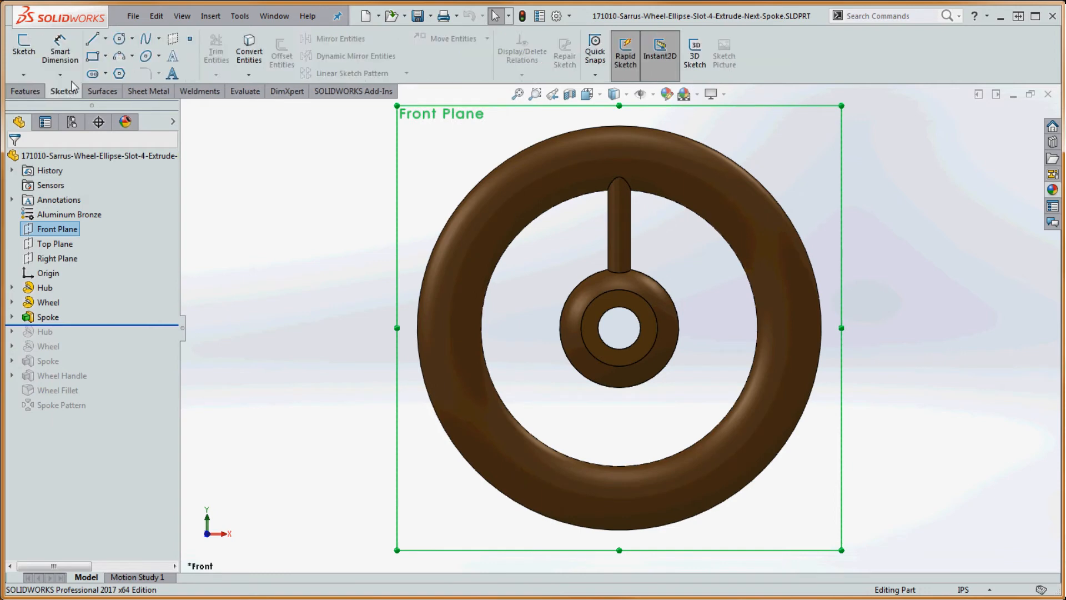
left_click(119, 38)
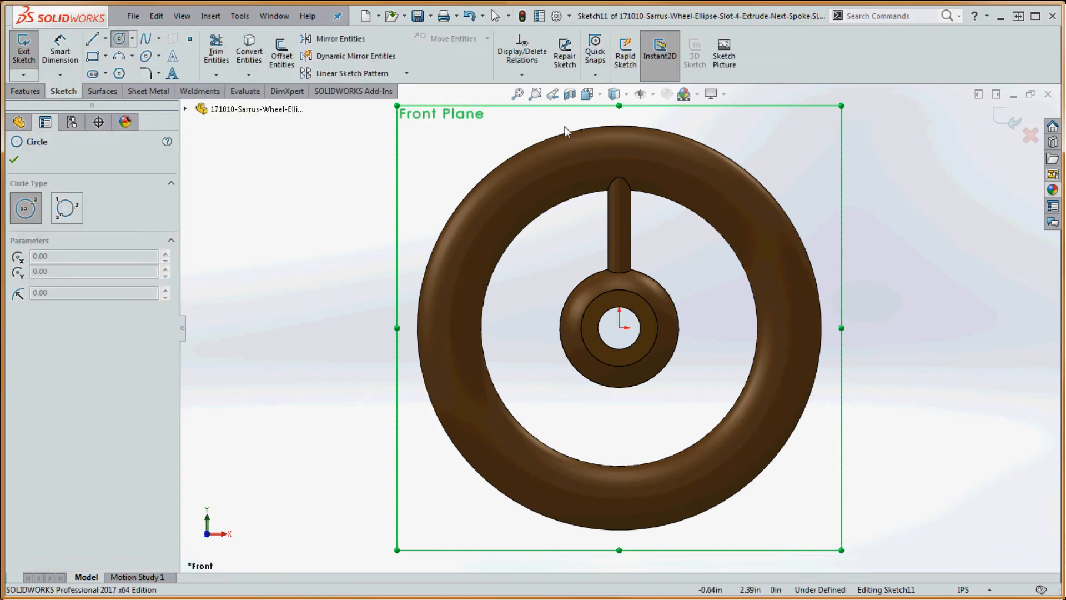
left_click(619, 154)
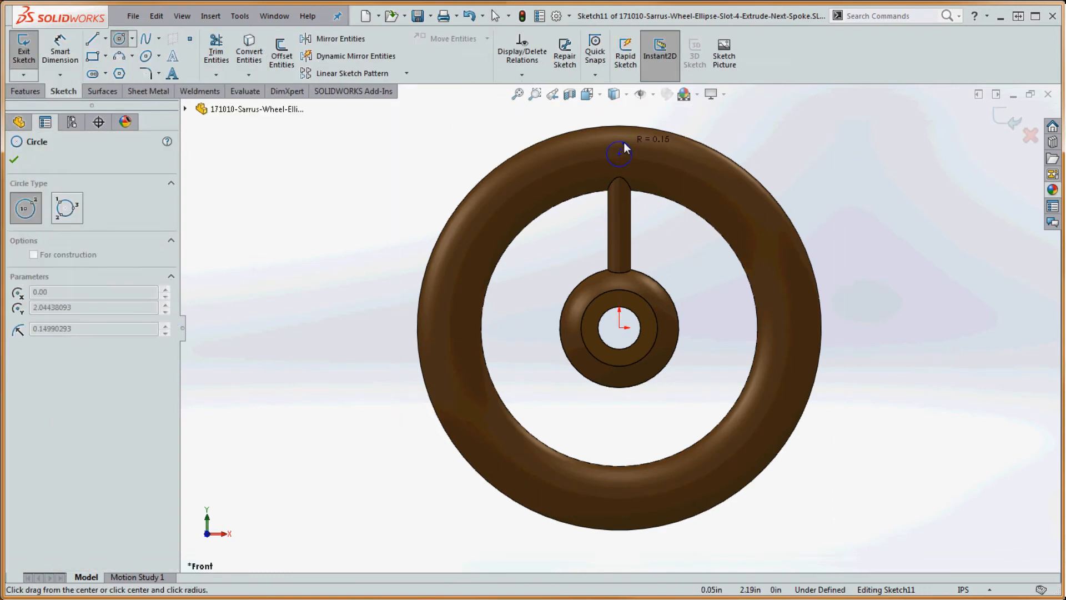
left_click(624, 142)
key("Escape")
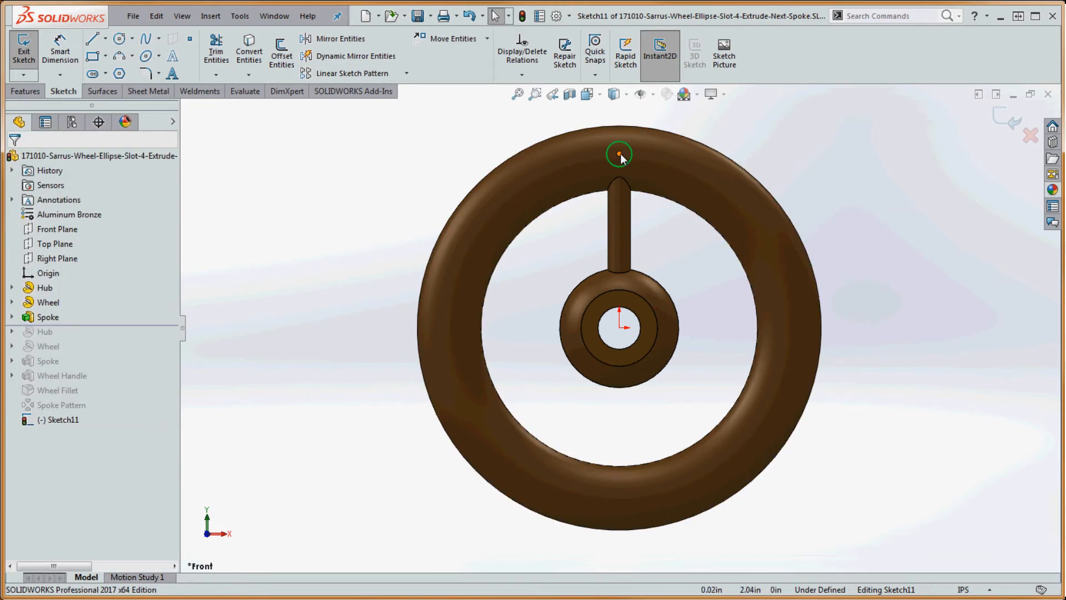
- Add a vertical relation between the circle's center and the origin
left_click(620, 155)
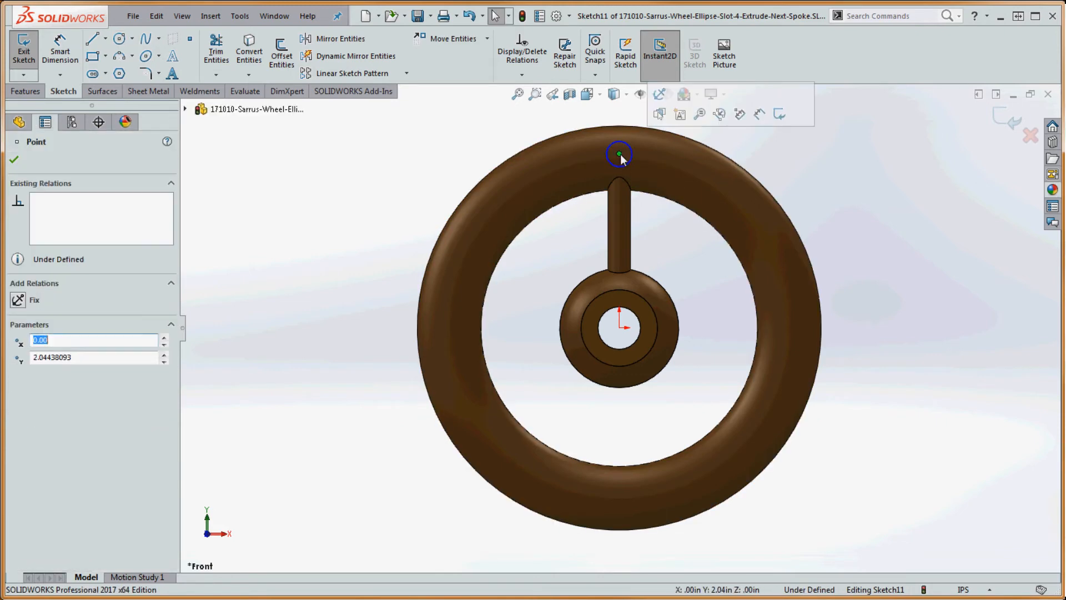
left_click(620, 328, "ctrl")
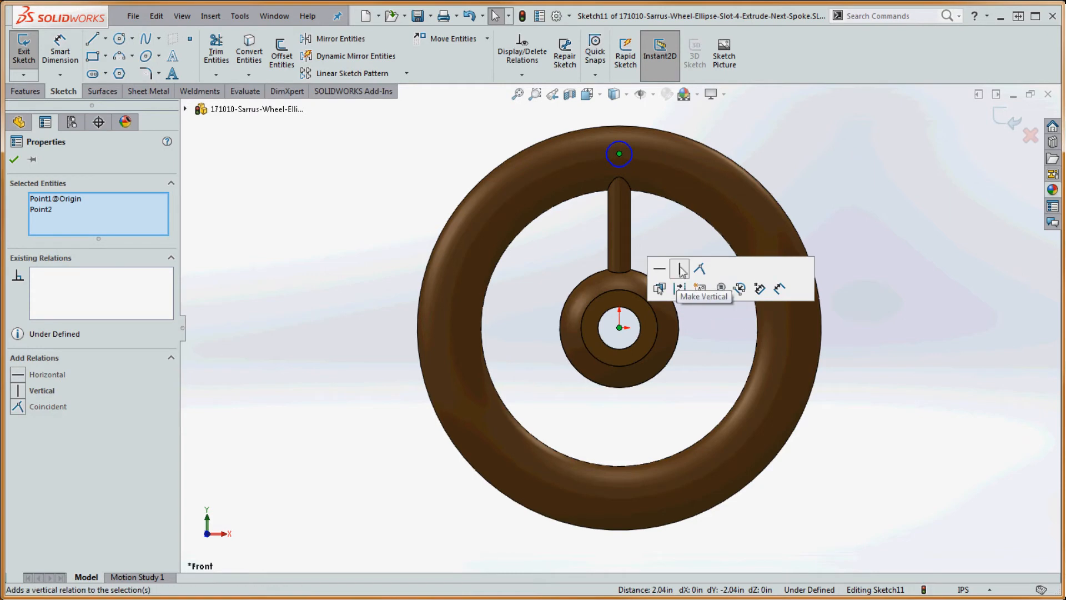
left_click(681, 271)
left_click(638, 124)
- Dimension the circle's diameter as 0.25 in
left_click(76, 48)
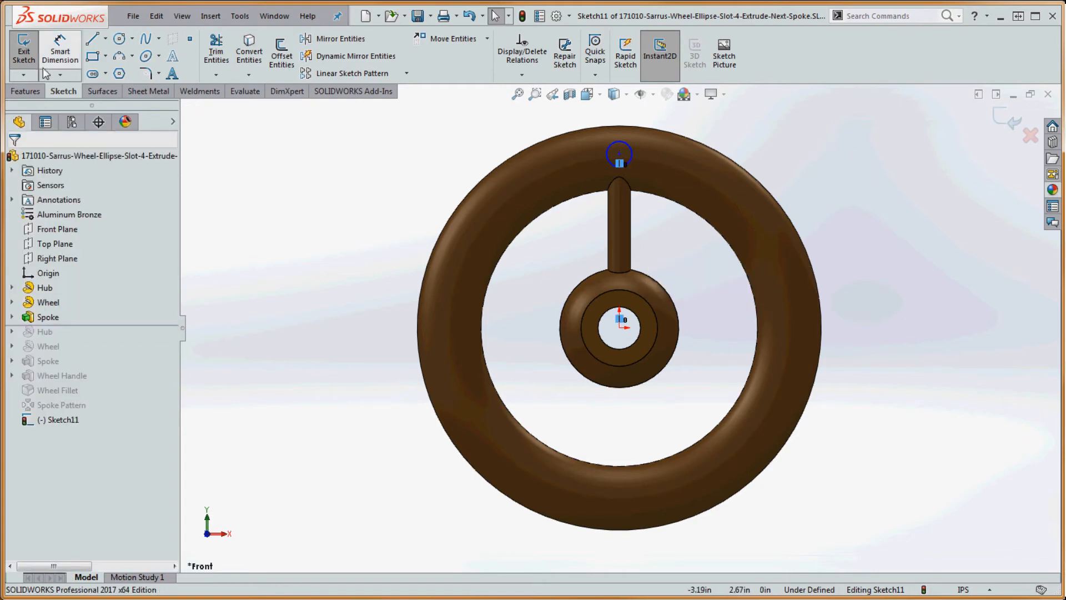
left_click(632, 147)
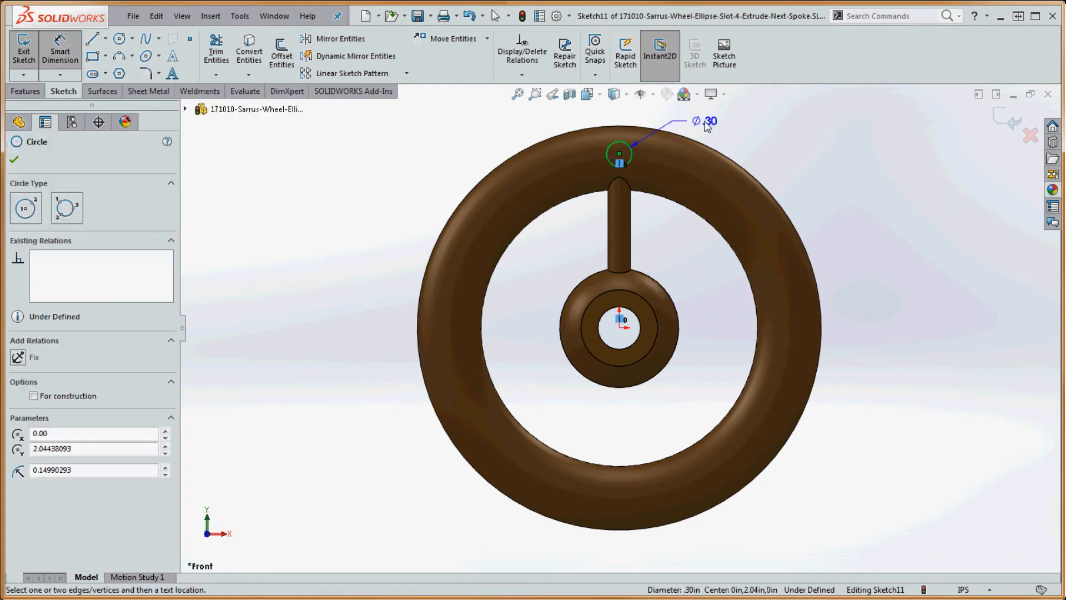
left_click(701, 120)
type(".25")
key("Return")
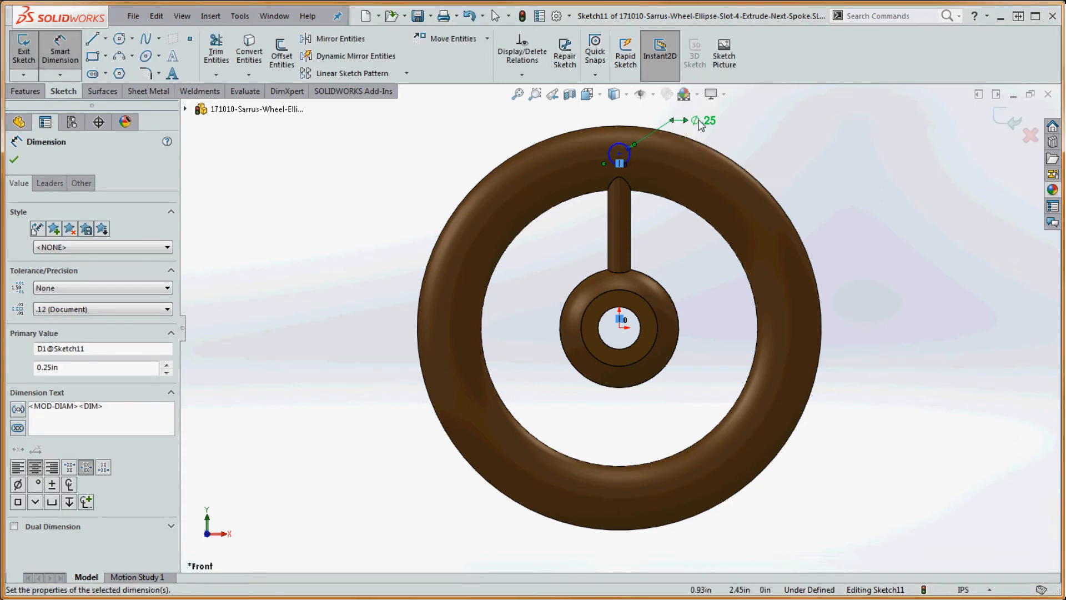
key("Escape")
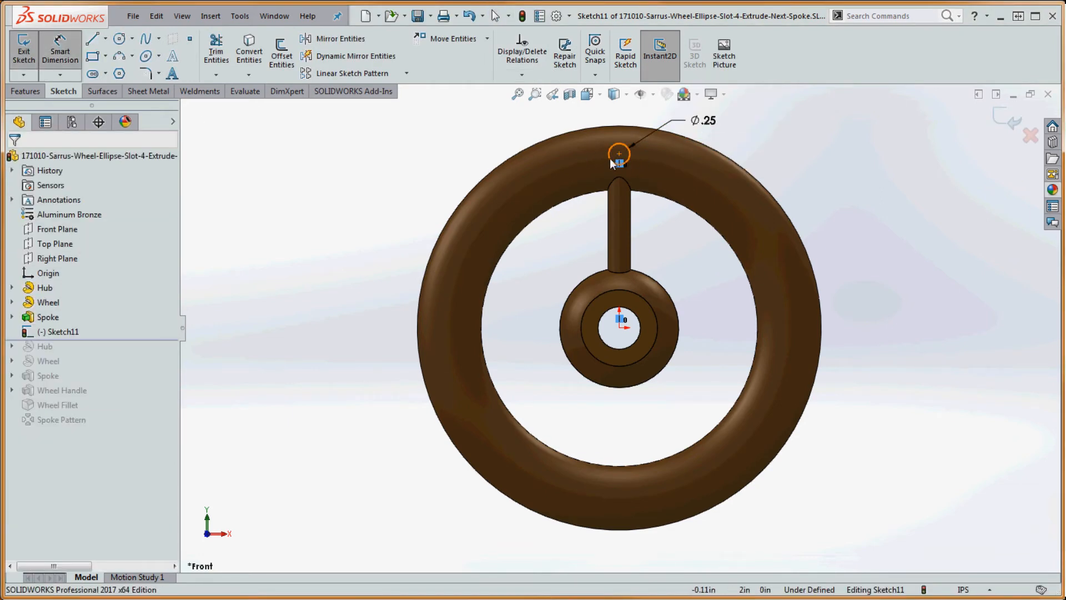
- Dimension the vertical distance from the origin to the circle's center as 2.00 in
left_click(610, 159)
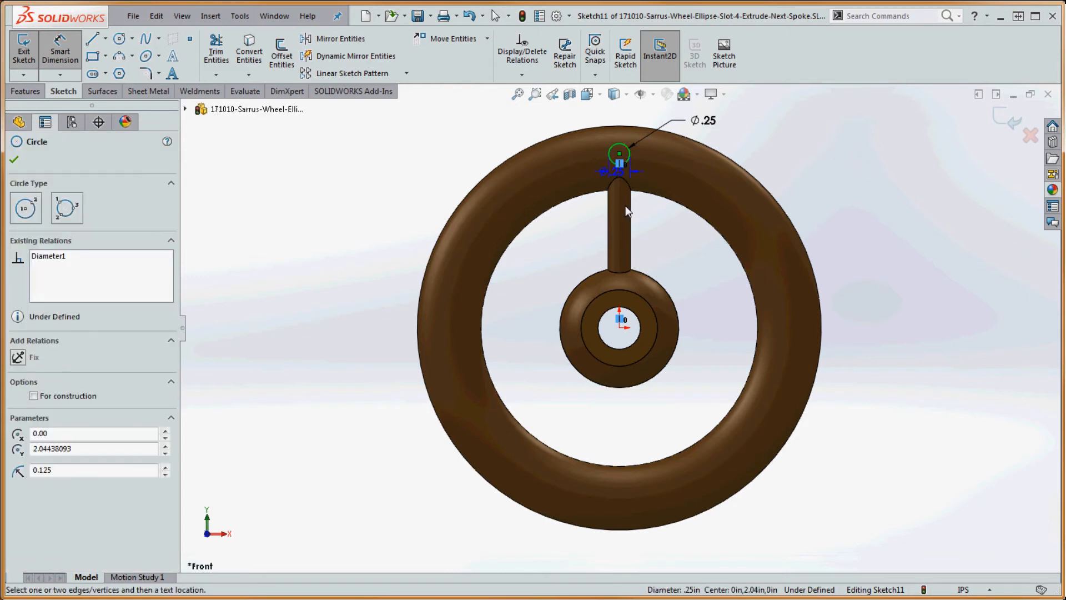
left_click(619, 328)
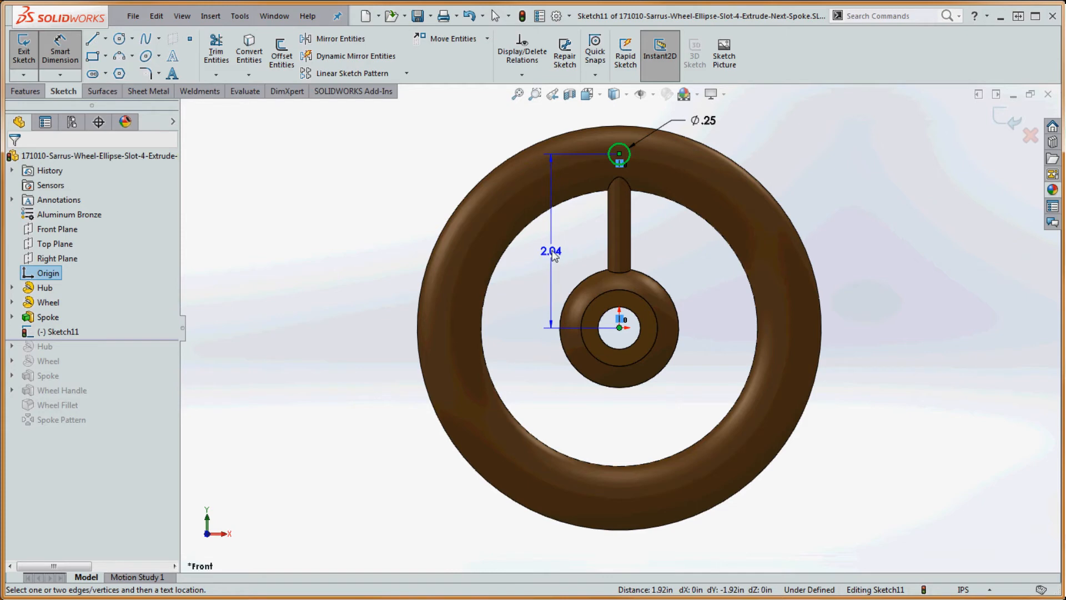
left_click(552, 254)
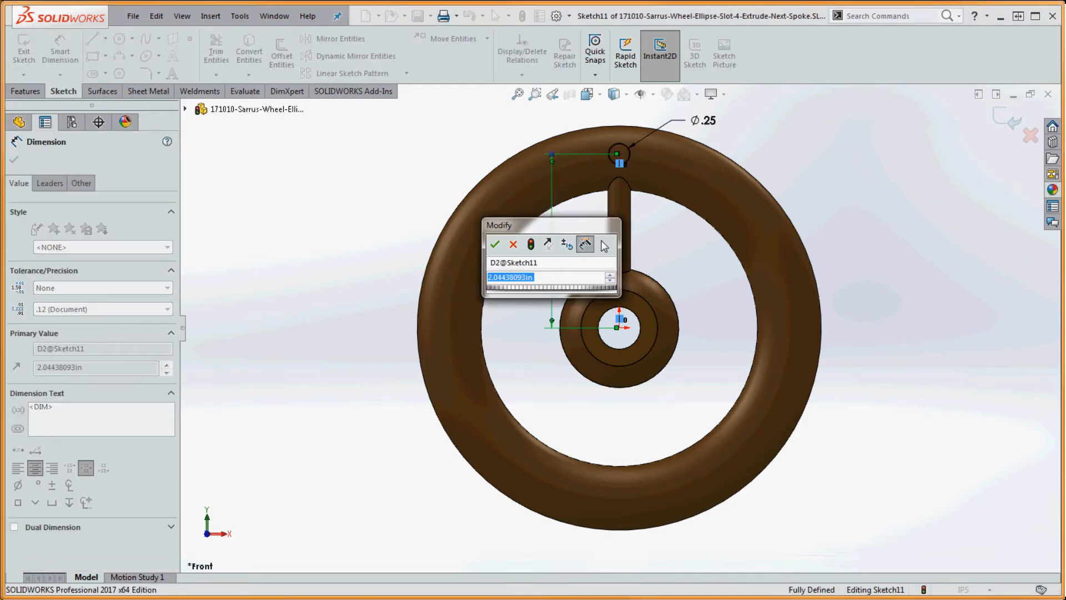
type("2")
key("Return")
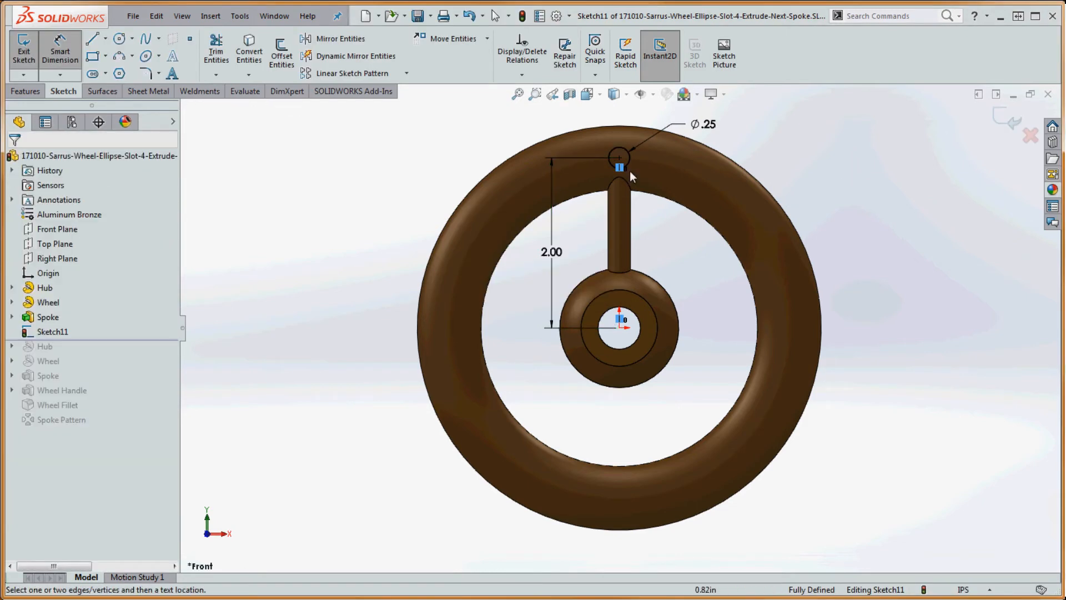
- Extrude the circle as a blind boss 2.00 in from the sketch plane, merged with the wheel, to form the handle
left_click(28, 91)
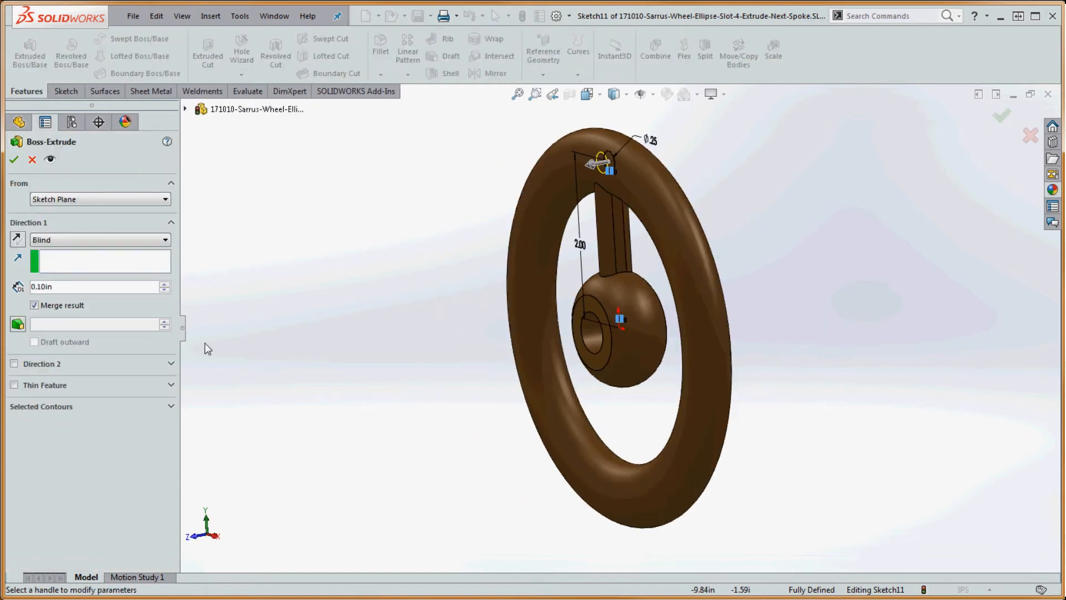
left_click(590, 163)
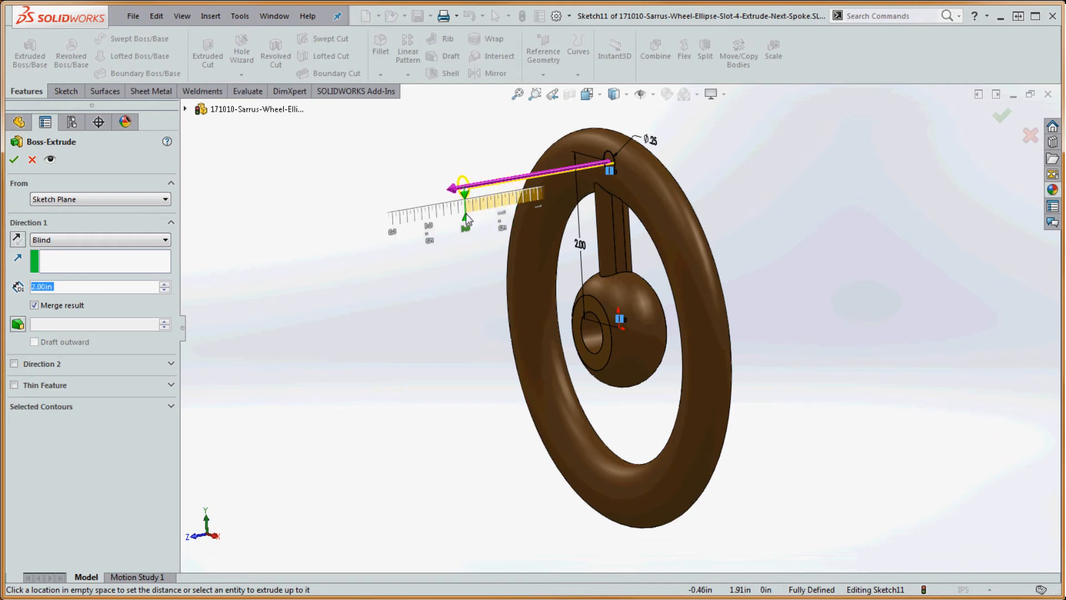
left_click(465, 213)
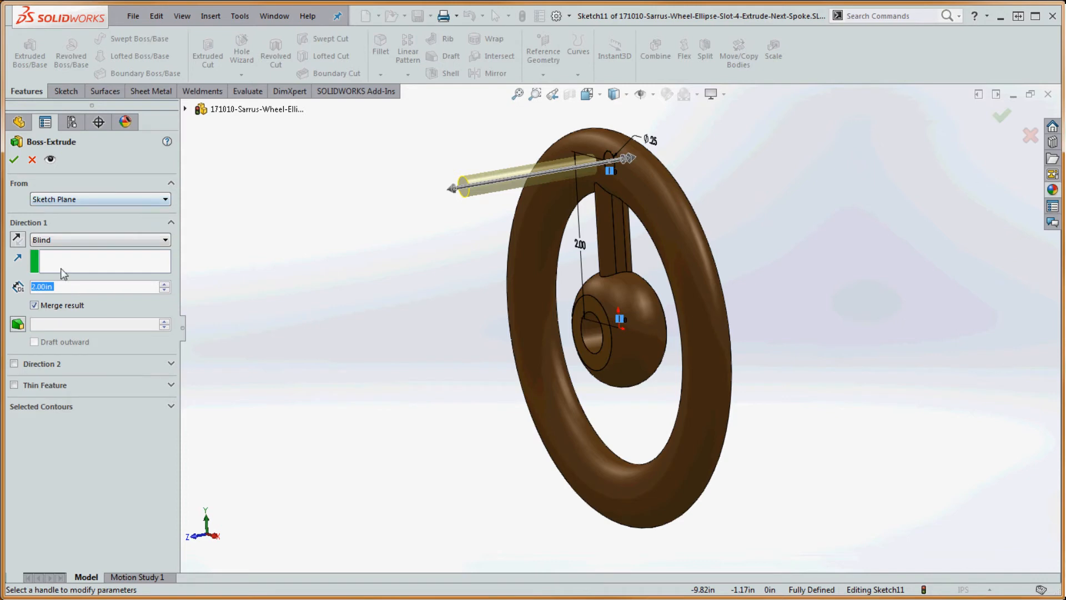
left_click(453, 195)
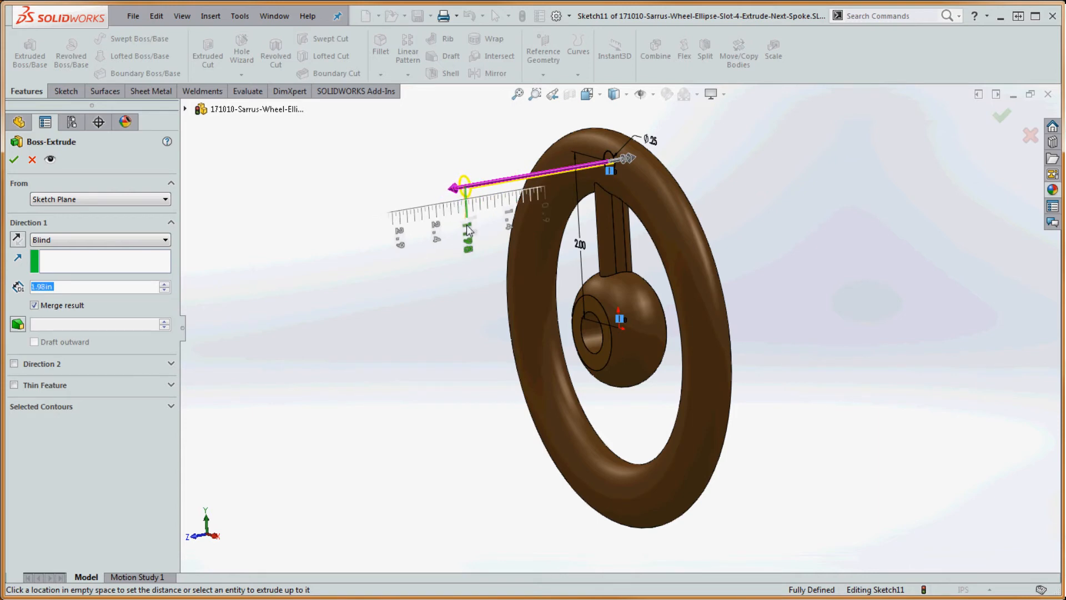
left_click(467, 227)
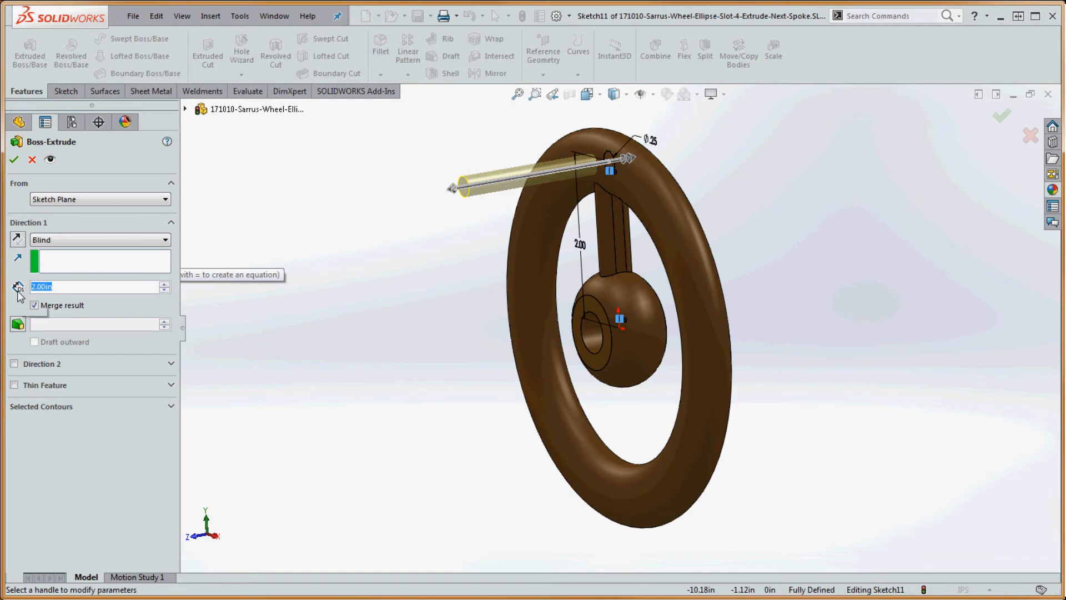
type("2")
key("Return")
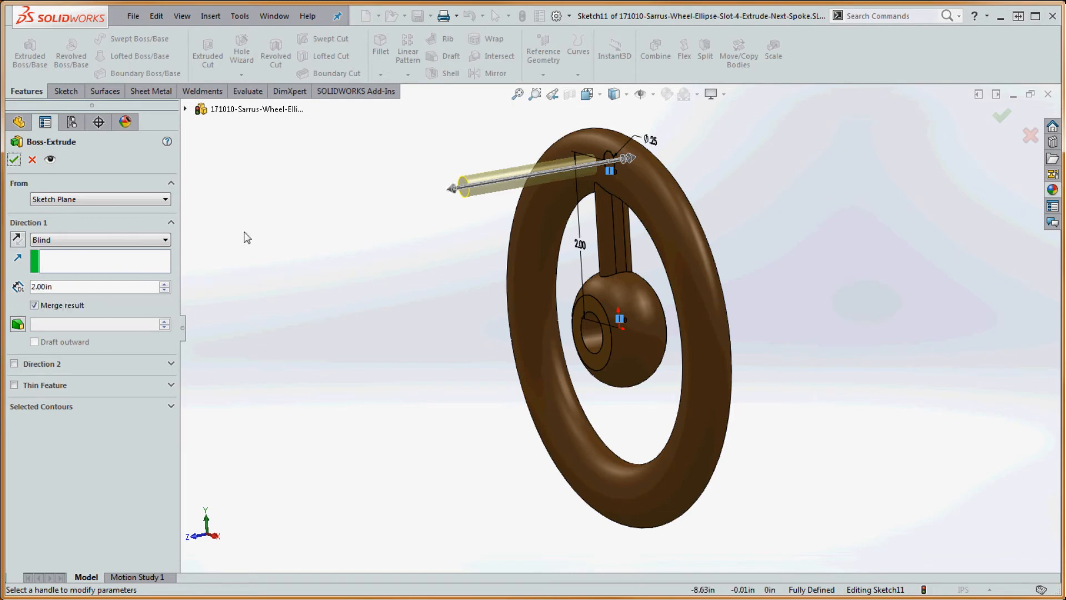
left_click(13, 160)
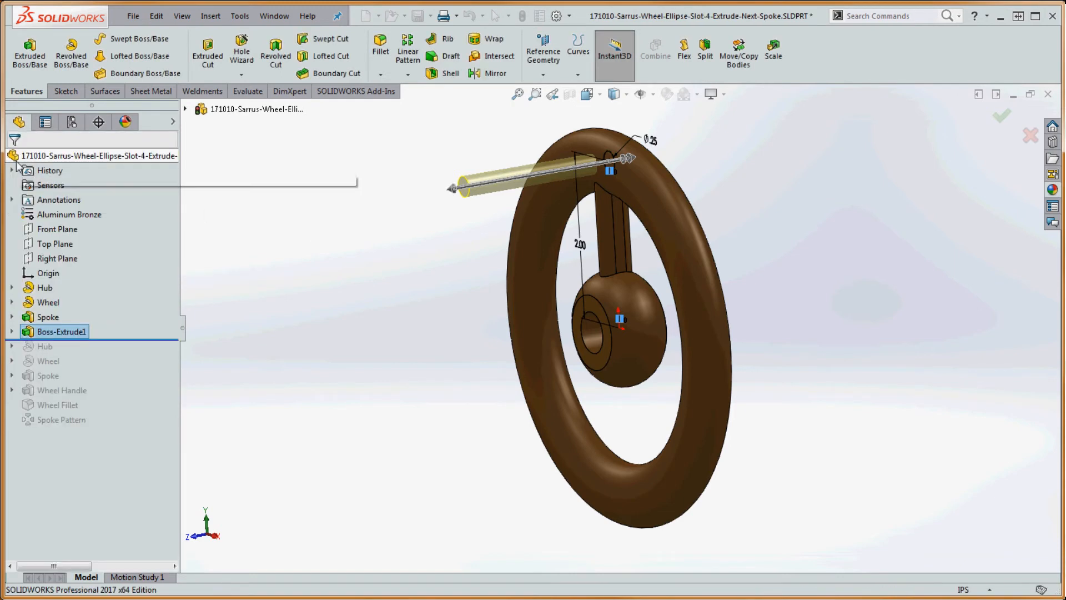
- Rename the handle extrusion feature as Wheel Handle
left_click(82, 332)
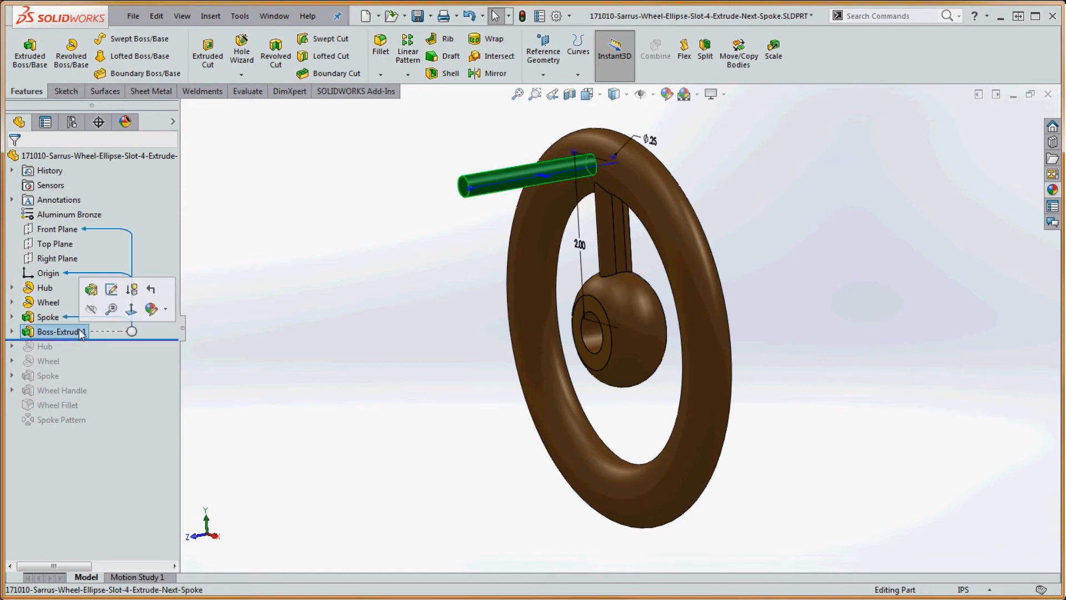
left_click(81, 332)
type("Whe")
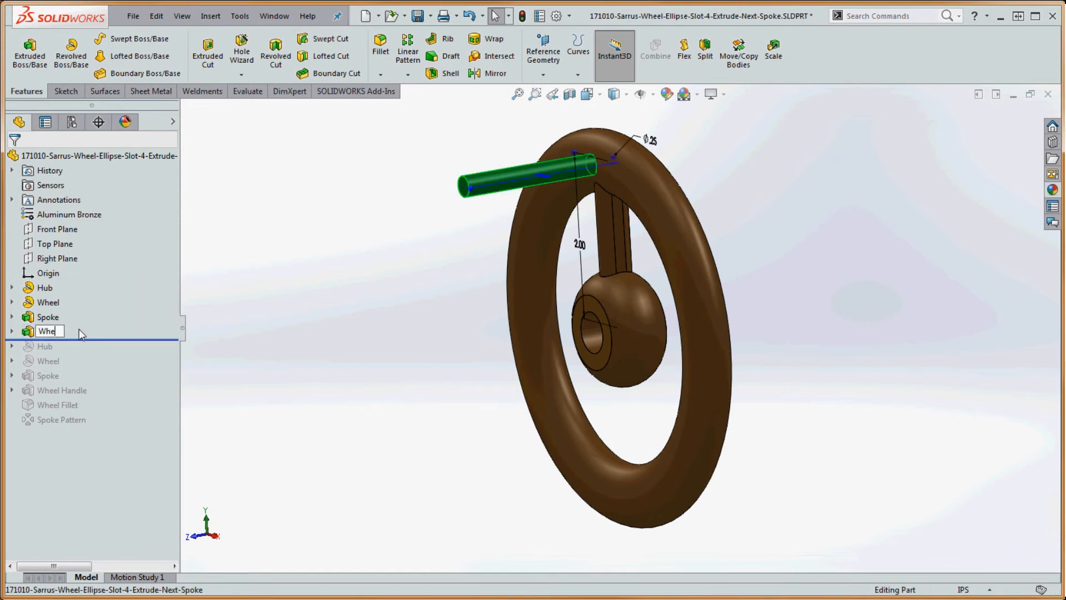
type("el Handle")
left_click(395, 318)
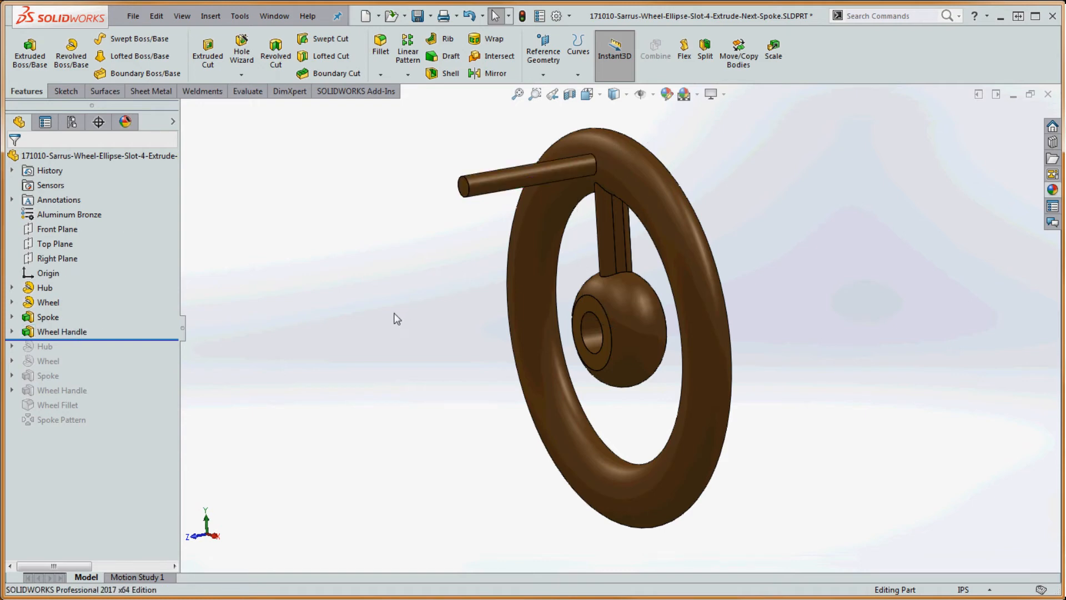
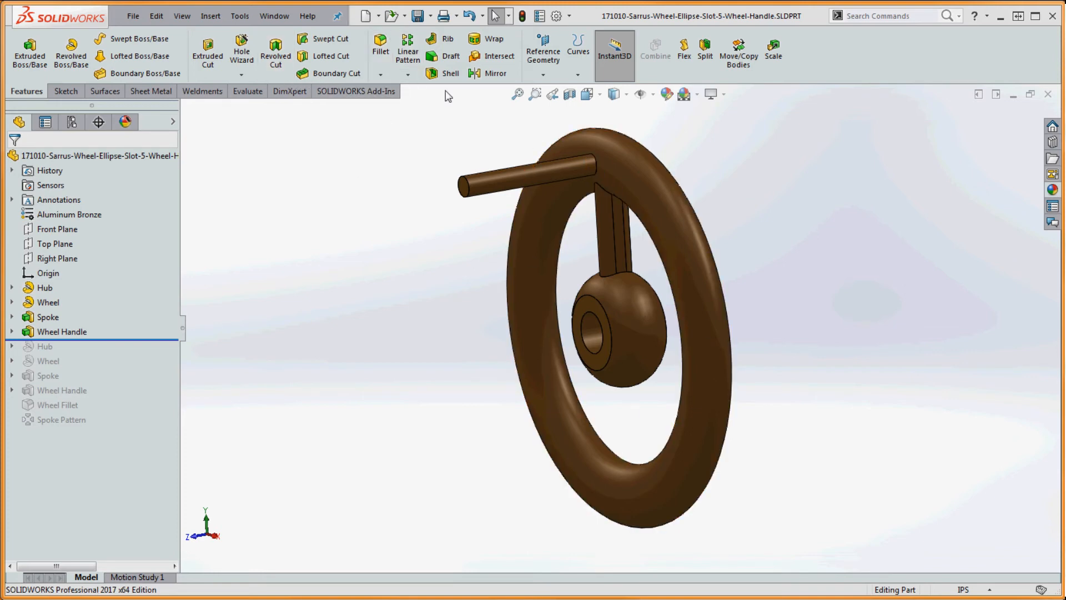
- Start a symmetric 0.10 in fillet with tangent propagation on the edge where the spoke meets the hub
left_click(380, 50)
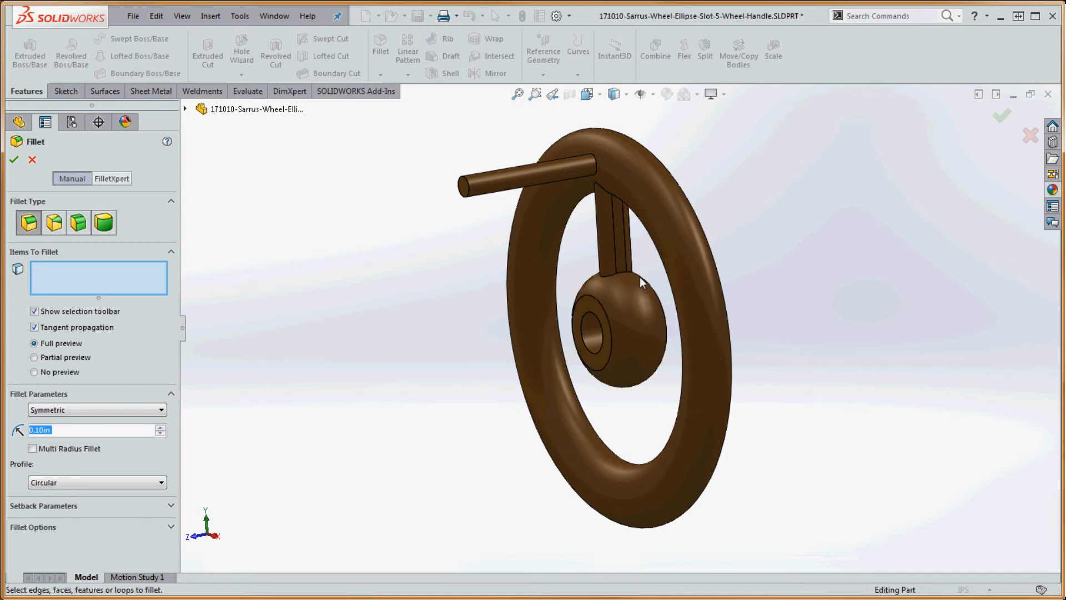
scroll(635, 275, "down", 2)
scroll(623, 275, "down", 3)
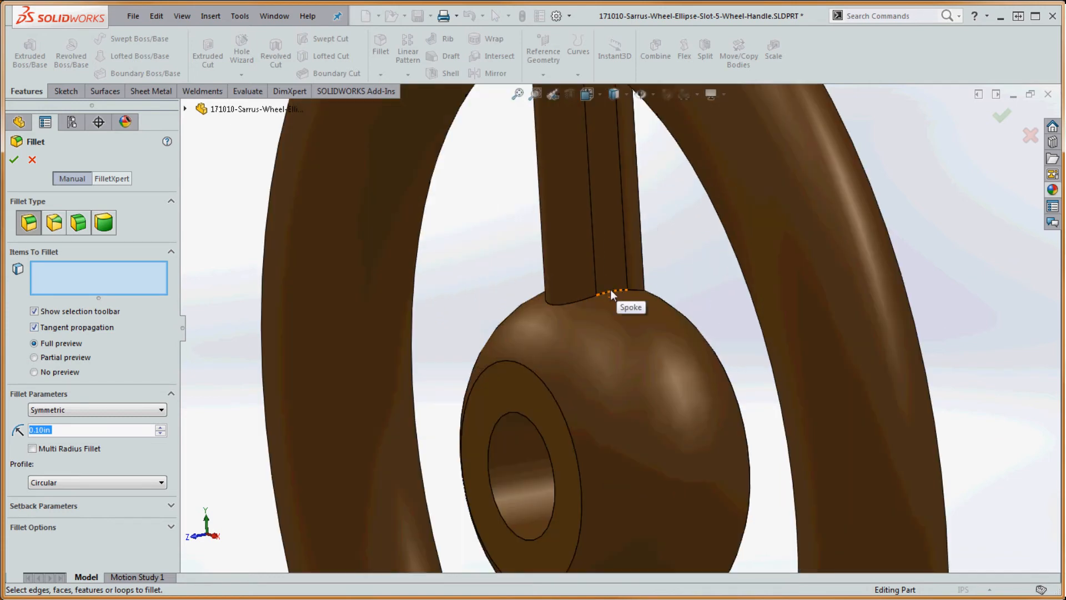
left_click(611, 288)
- Add the spoke-to-rim and handle-to-rim edges to the 0.10 in fillet and complete it
scroll(639, 294, "up", 6)
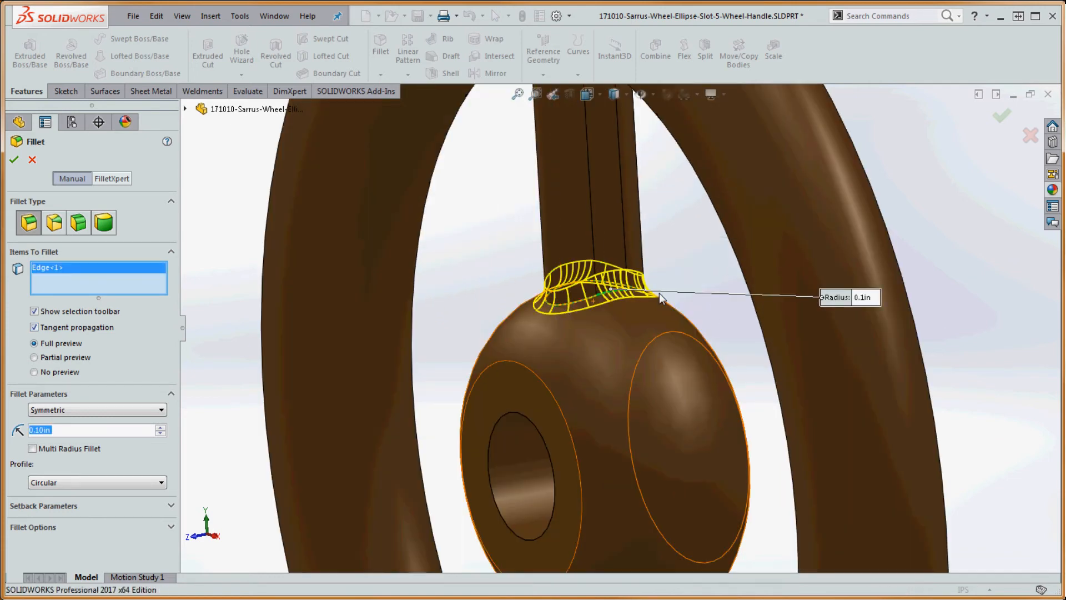
scroll(656, 289, "down", 1)
scroll(661, 264, "down", 4)
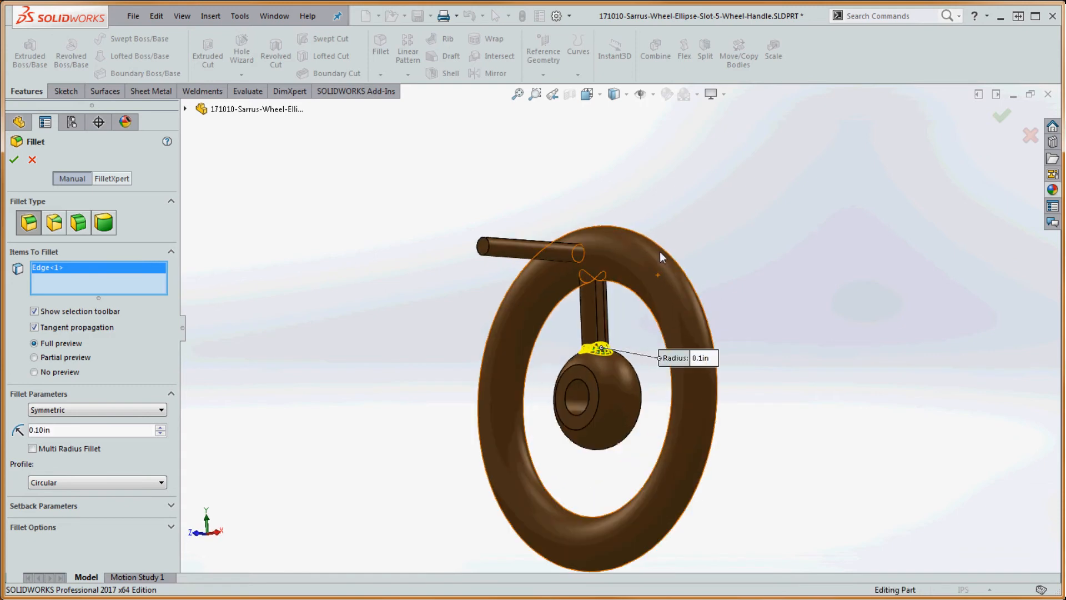
left_click(617, 252)
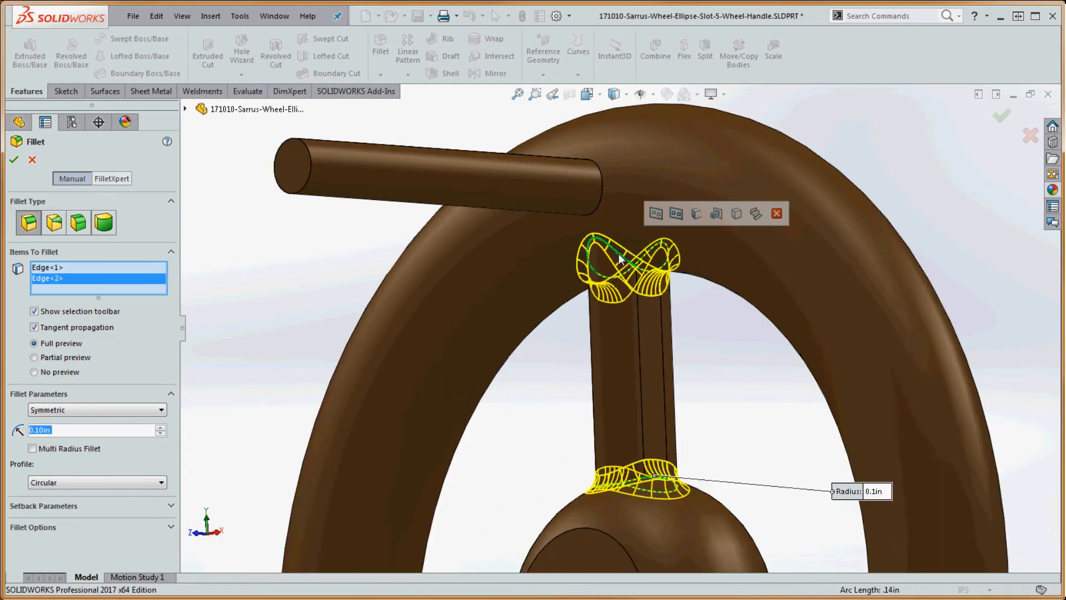
scroll(677, 309, "up", 2)
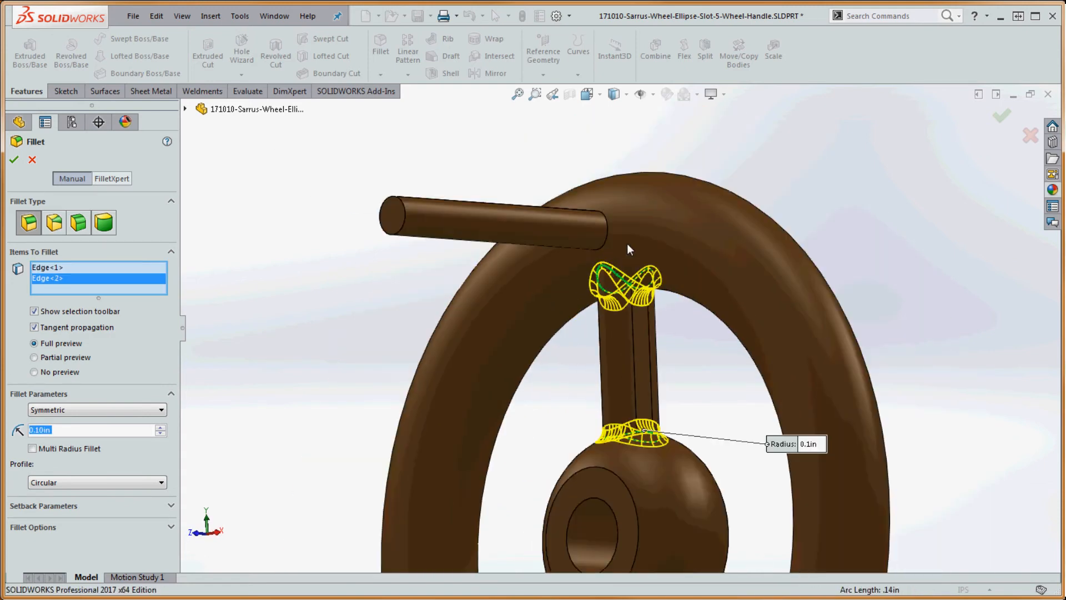
left_click(606, 245)
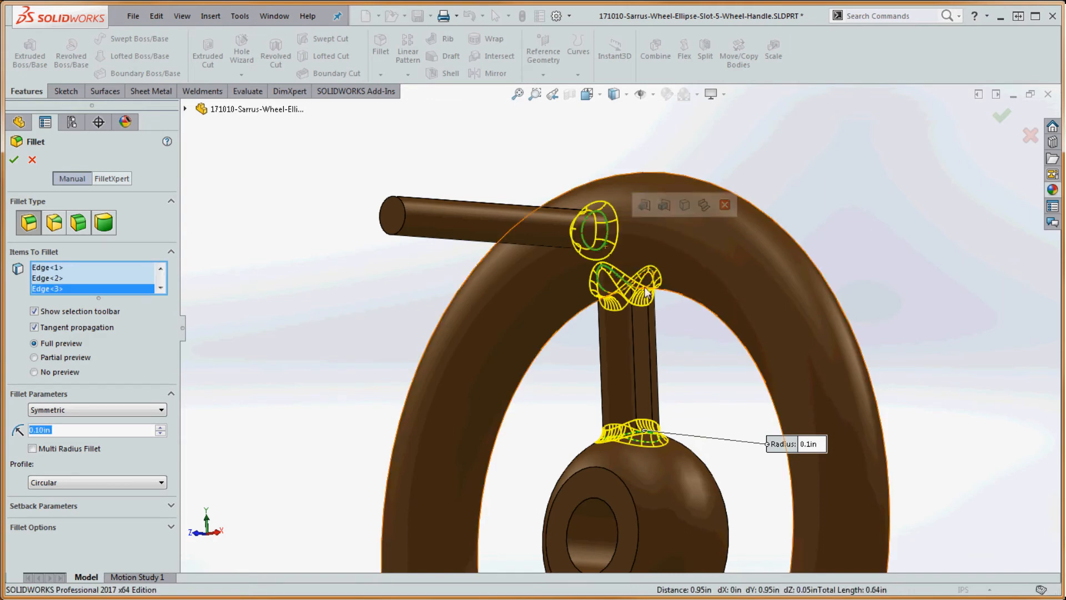
scroll(621, 281, "up", 2)
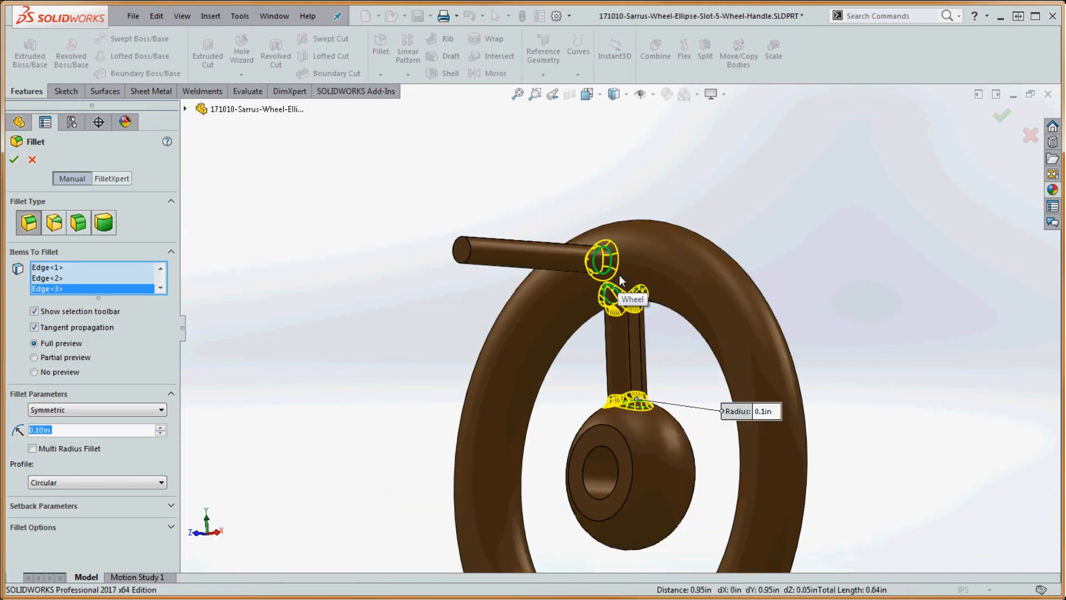
scroll(621, 281, "up", 2)
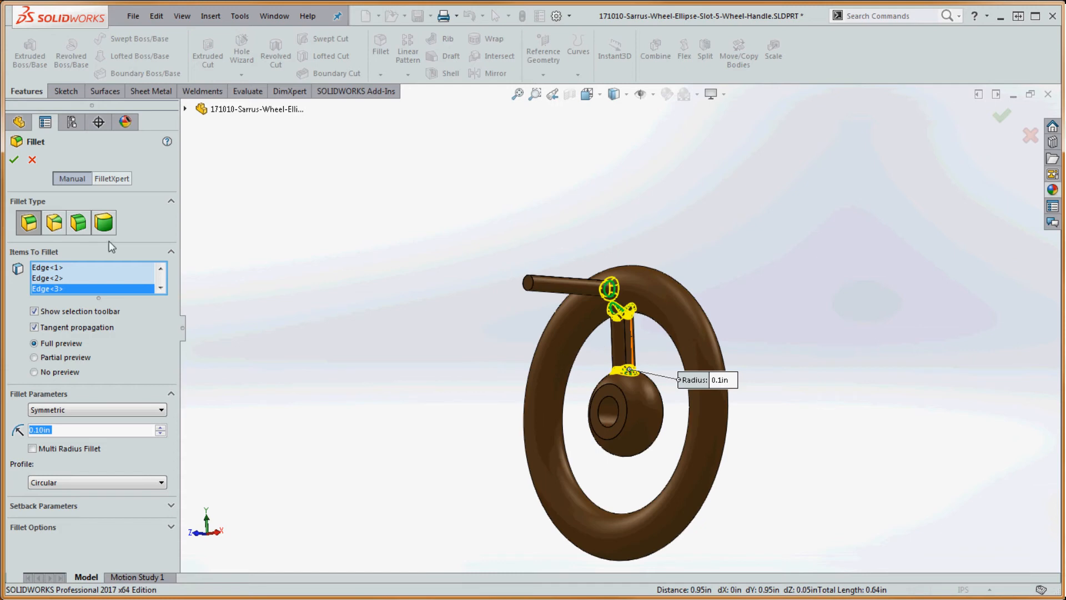
left_click(160, 287)
left_click(161, 268)
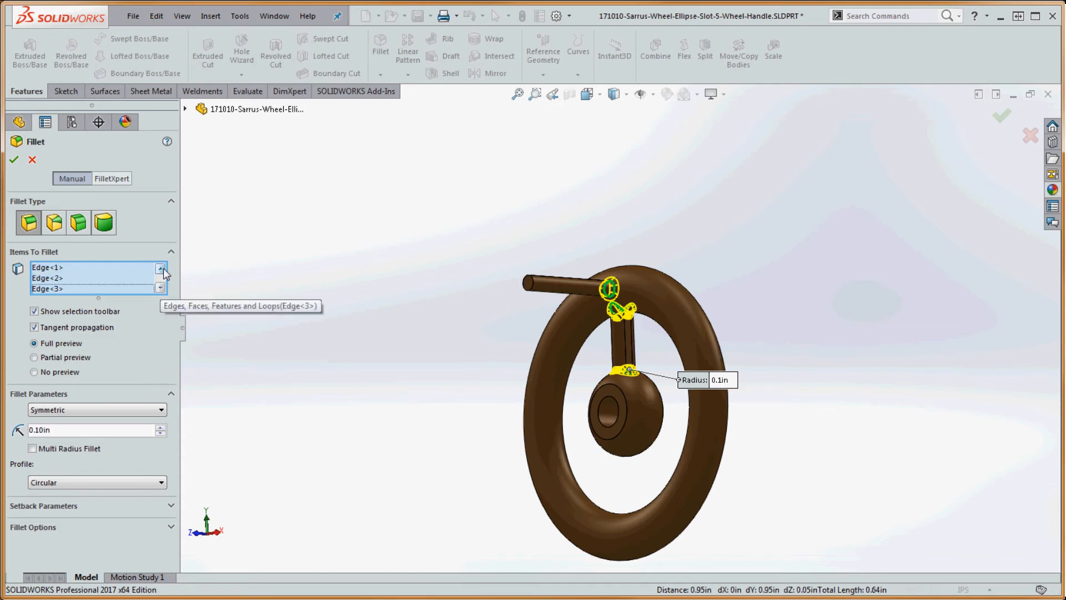
left_click(14, 161)
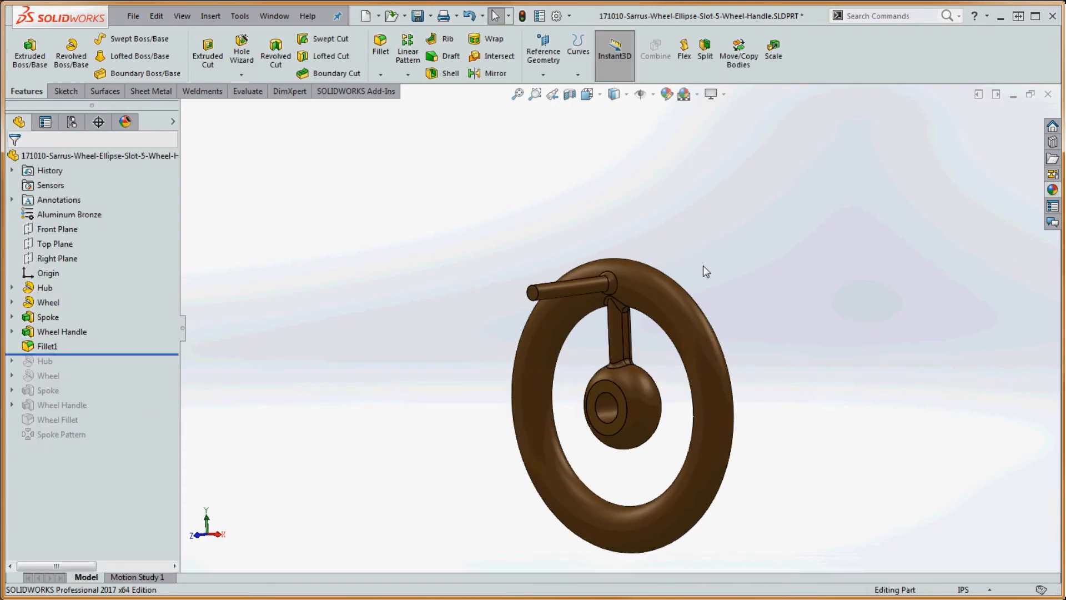
scroll(703, 266, "up", 1)
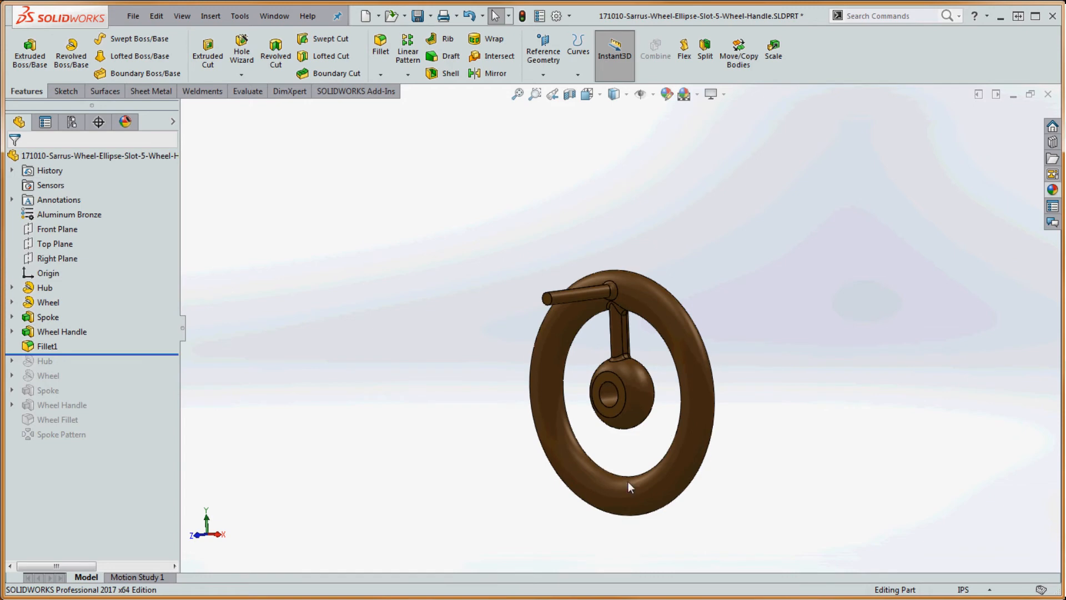
- Rename the fillet feature as Wheel Fillet
left_click(49, 346)
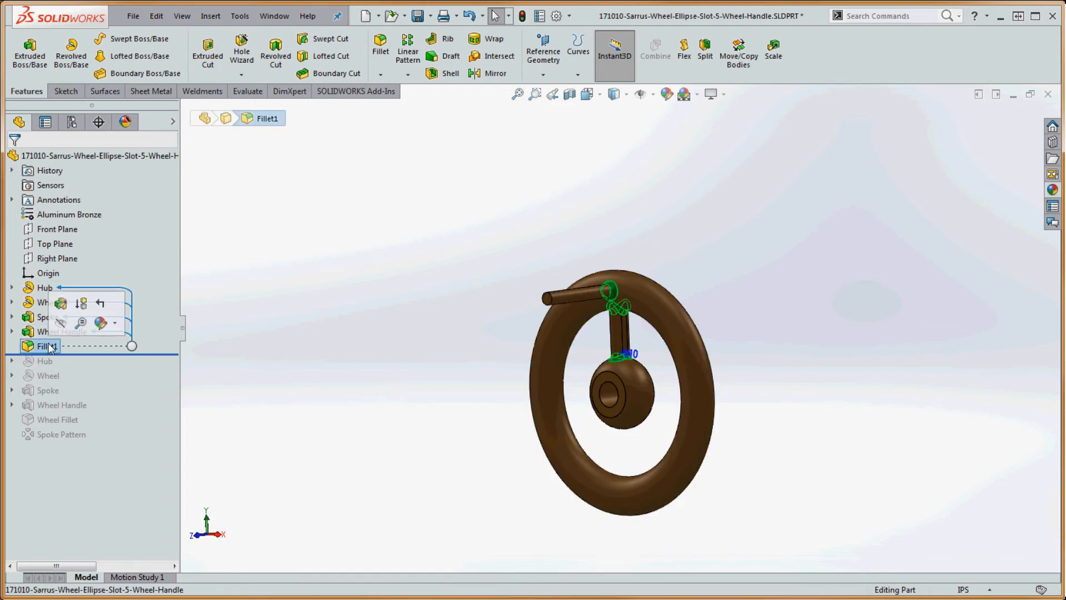
left_click(58, 346)
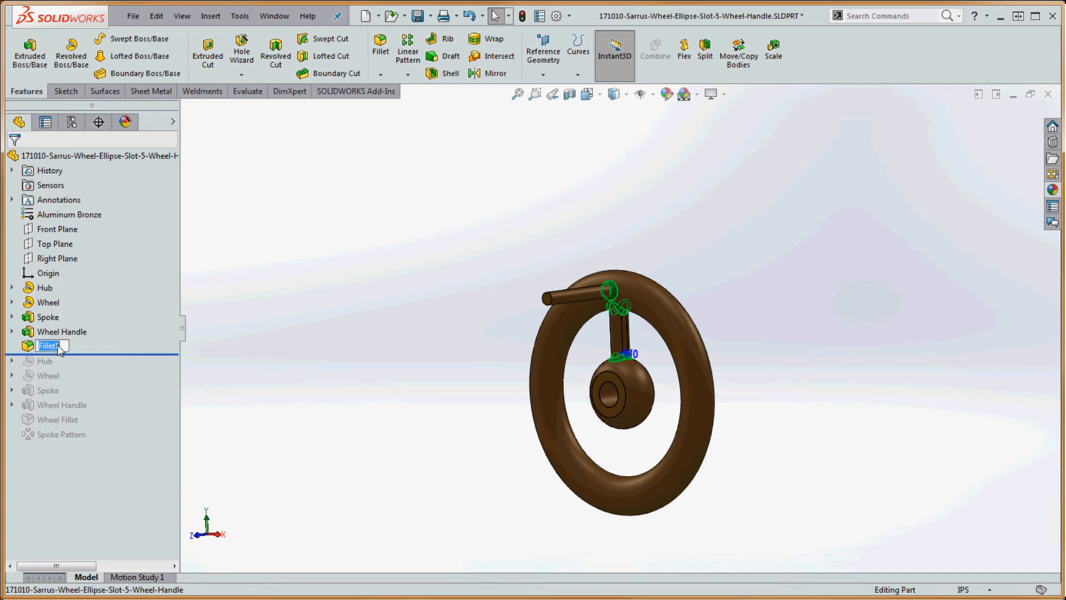
left_click(59, 346)
type("Wheel")
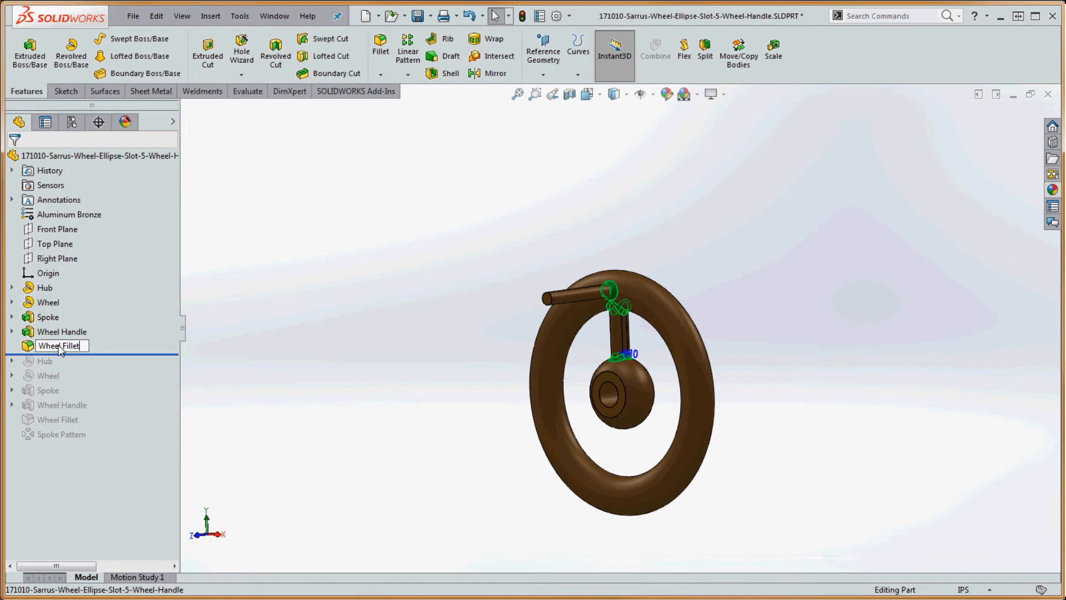
left_click(357, 310)
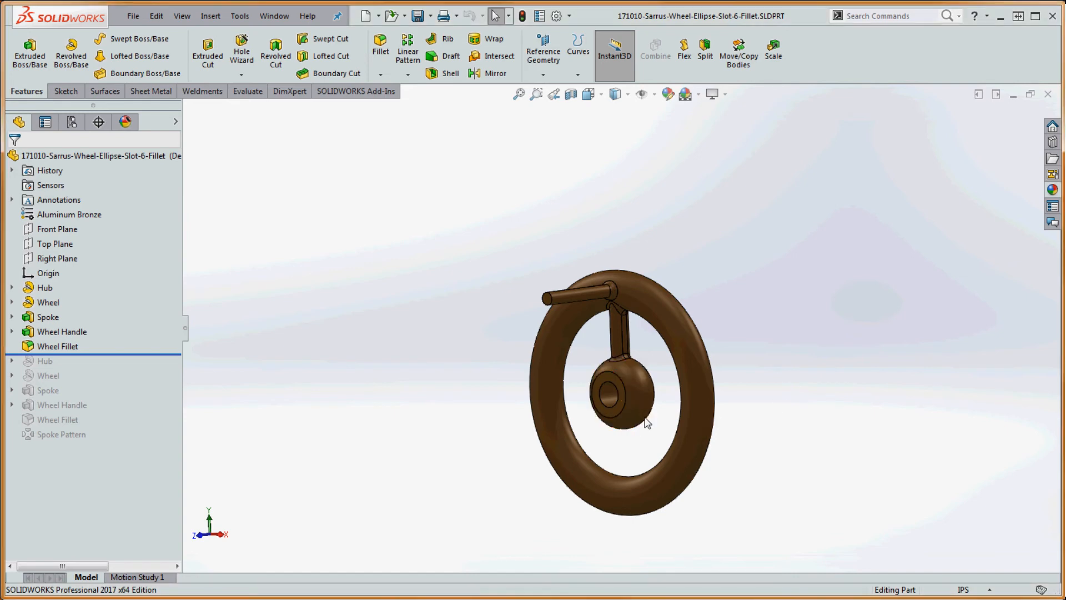
- Start a circular pattern and turn on the display of temporary axes
scroll(645, 425, "down", 5)
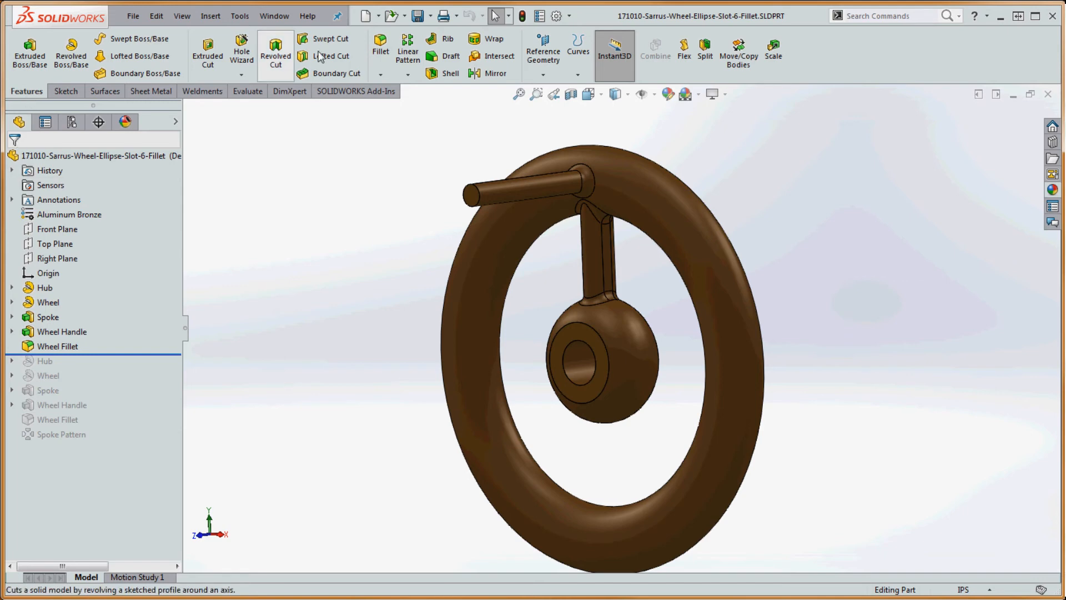
left_click(409, 76)
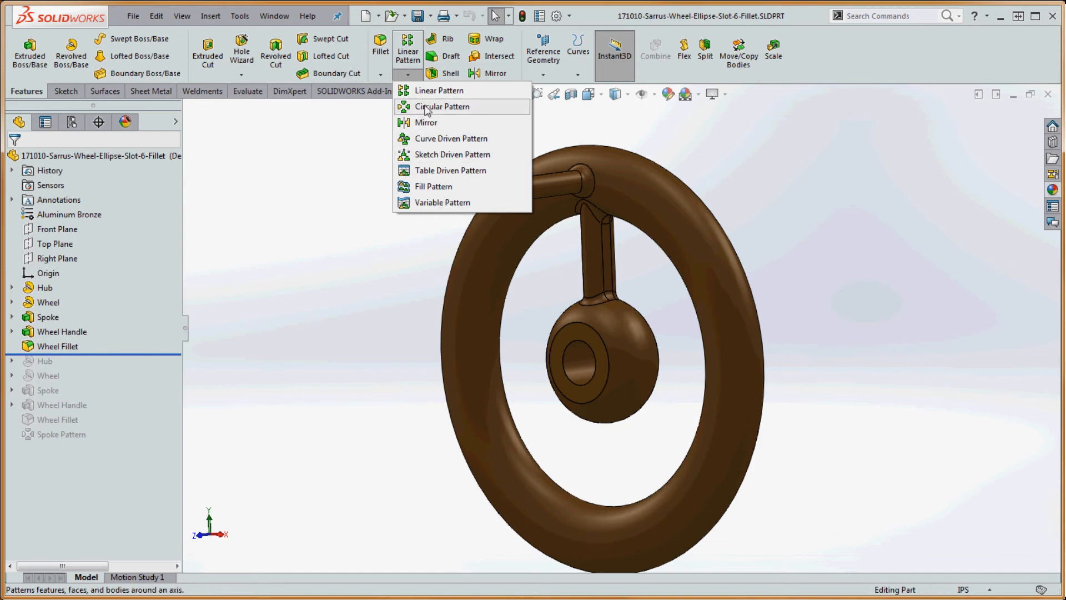
left_click(427, 107)
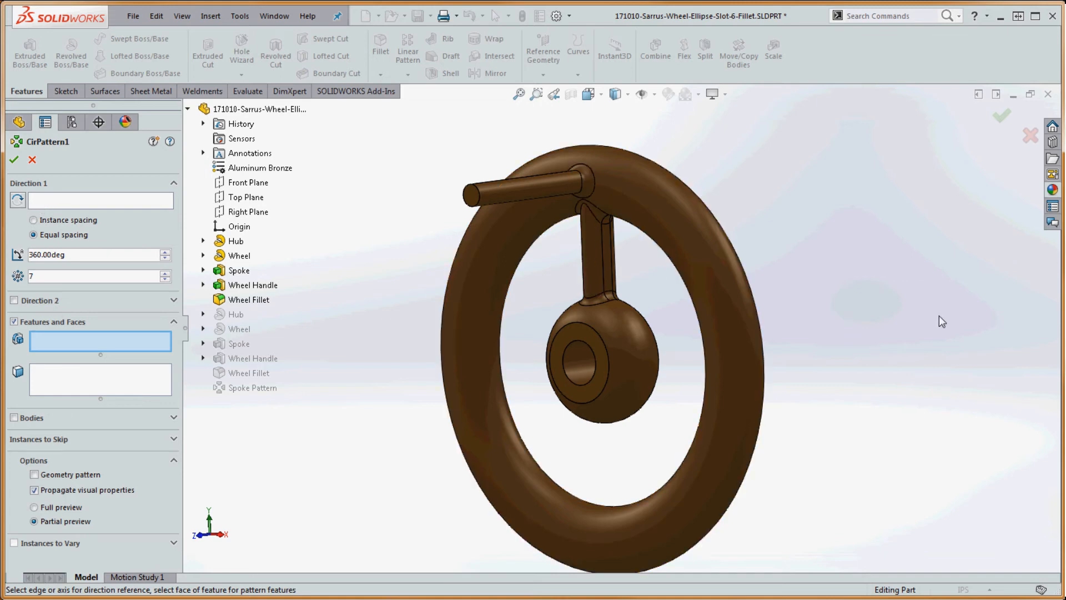
left_click(655, 95)
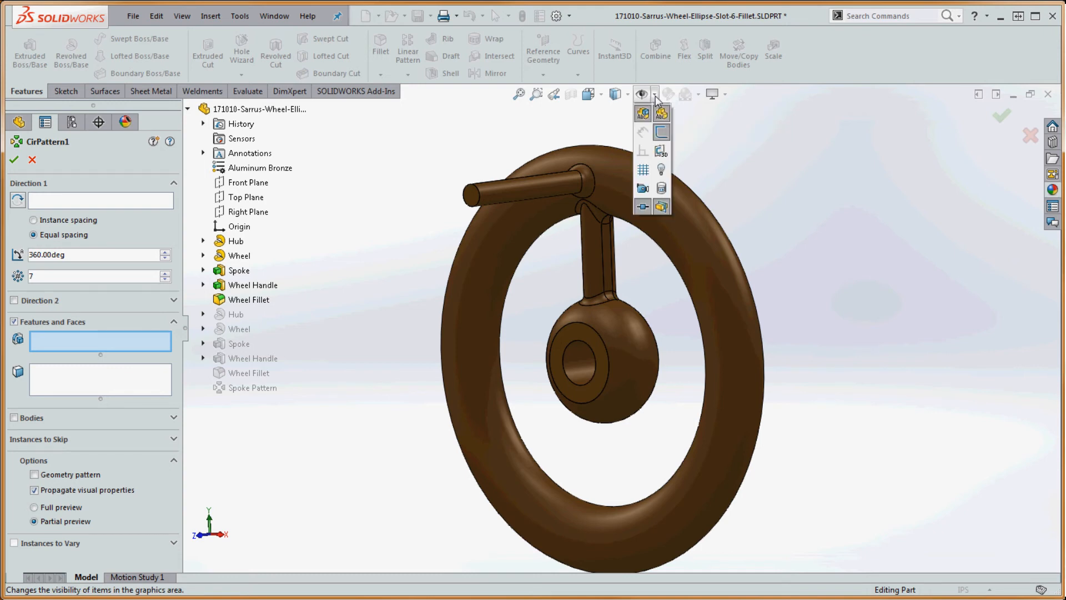
left_click(656, 95)
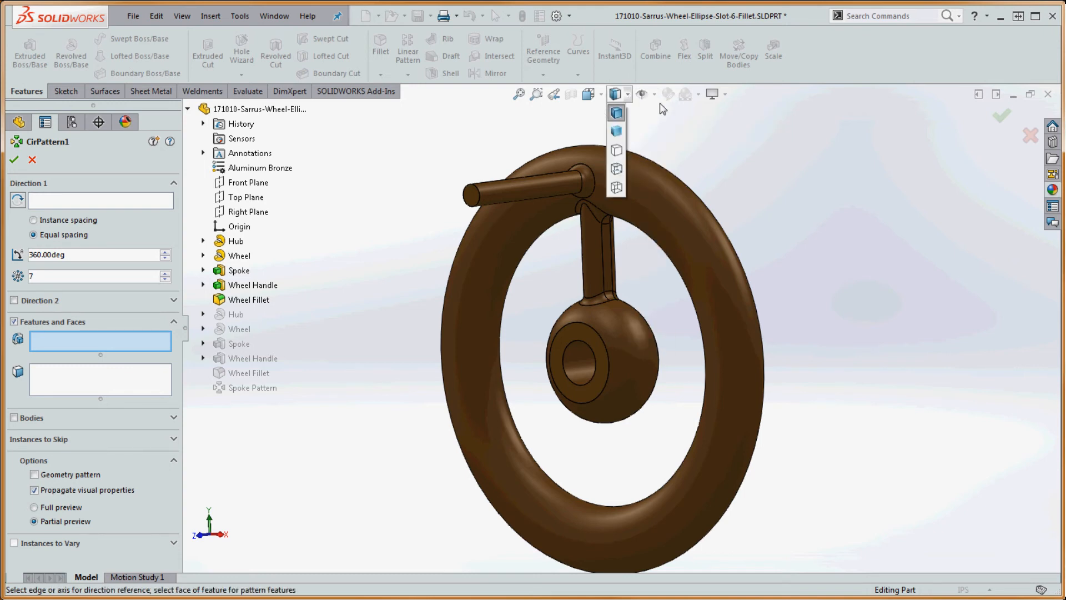
left_click(656, 95)
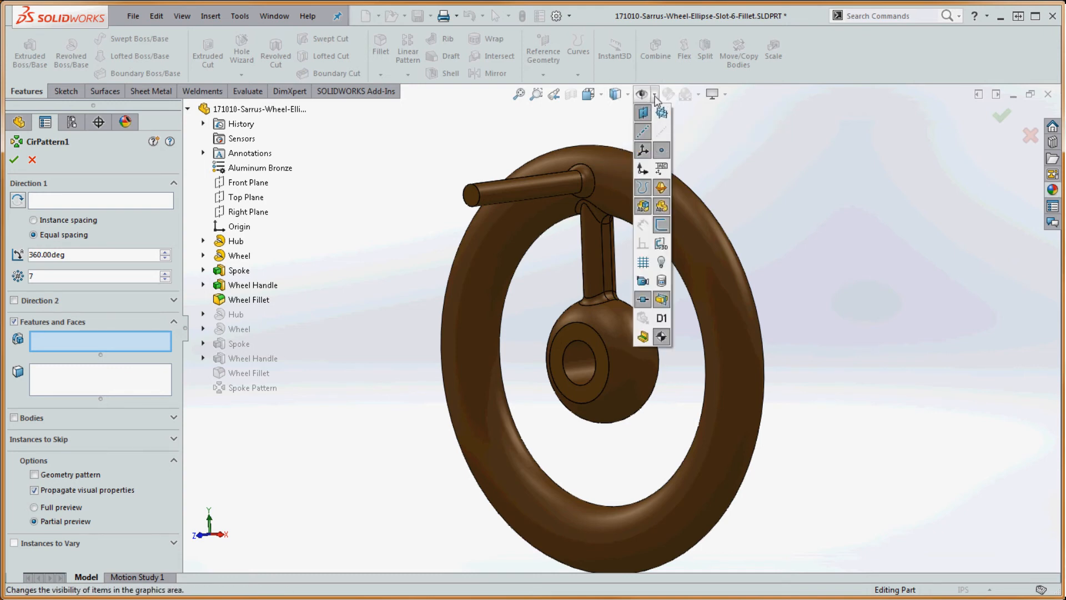
left_click(664, 133)
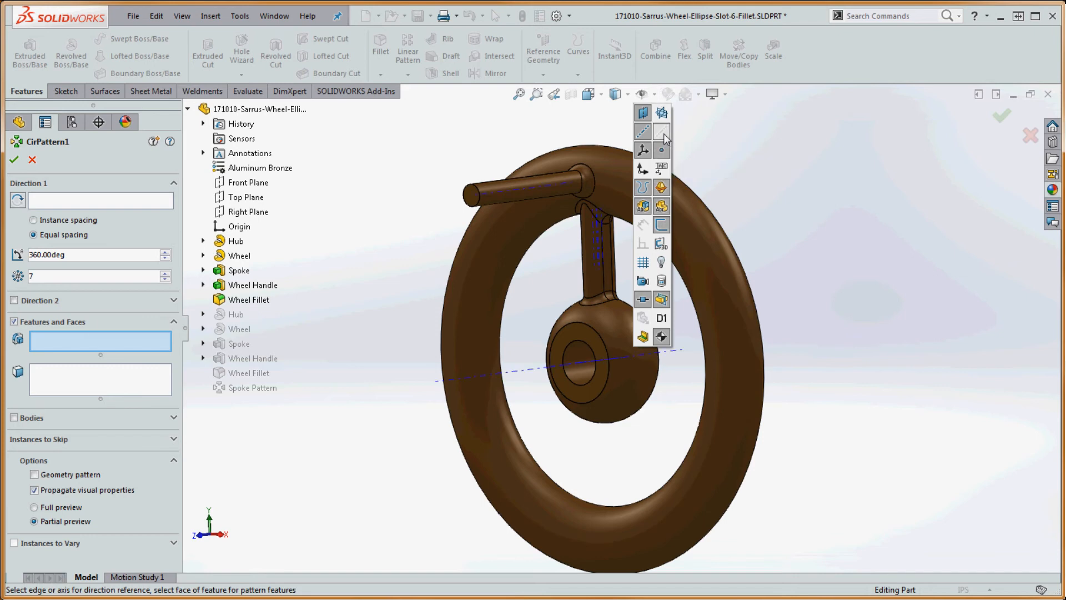
left_click(743, 170)
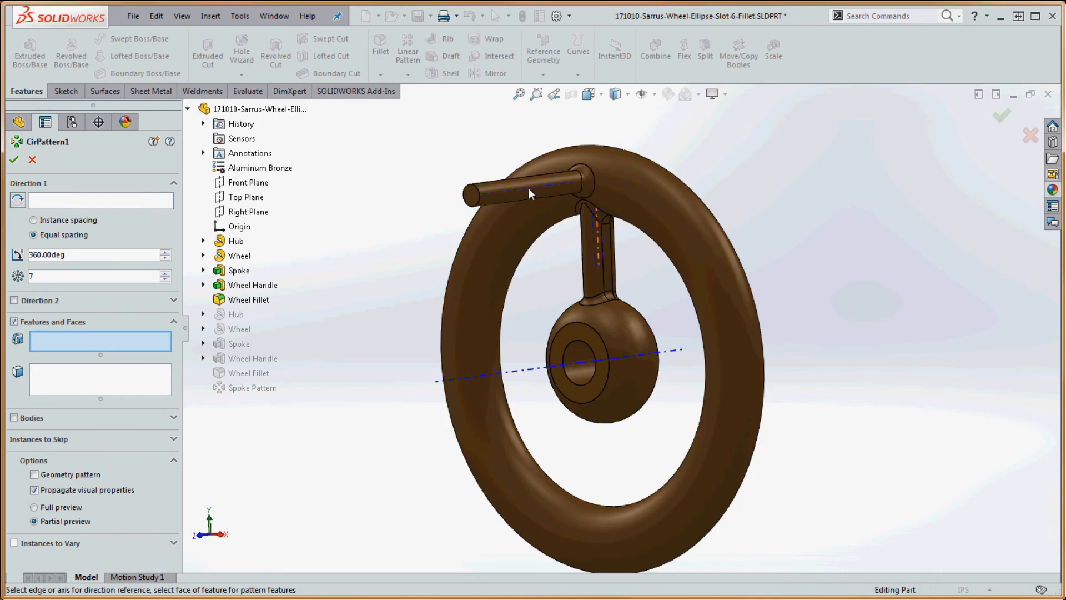
- Use the hub's central temporary axis as the pattern axis, with 7 equally spaced instances over 360 degrees
left_click(76, 201)
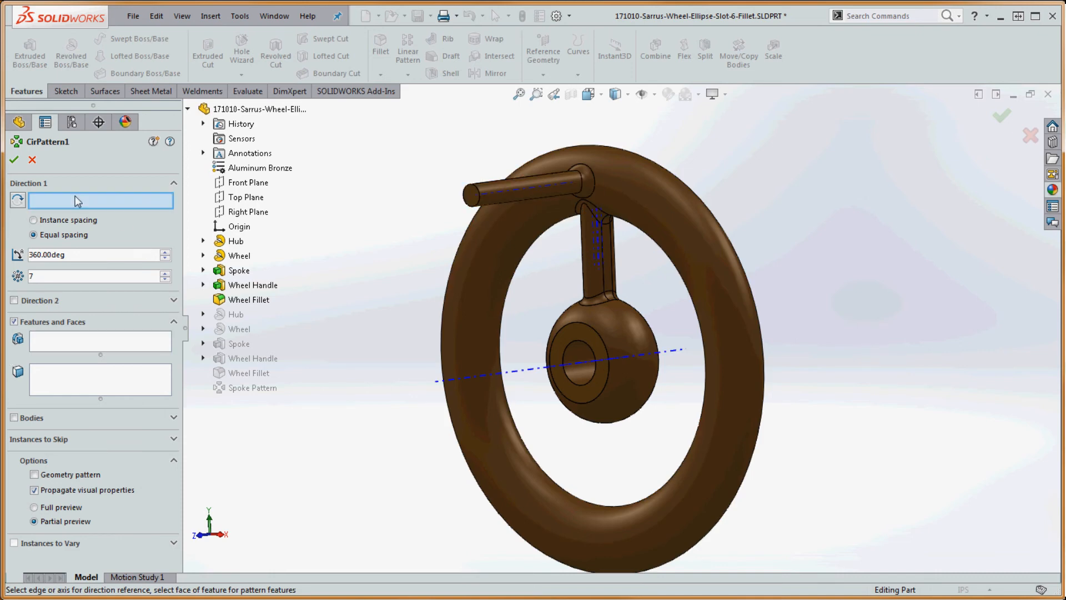
left_click(531, 376)
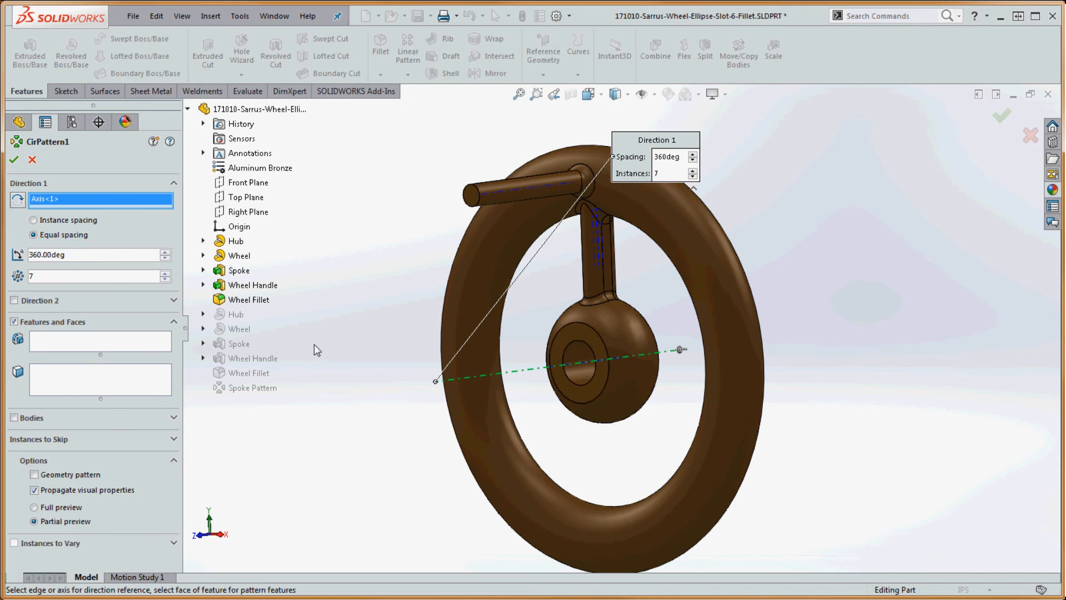
double_click(50, 278)
- Choose the Spoke and Wheel Fillet features as the features to pattern and complete the circular pattern
left_click(93, 348)
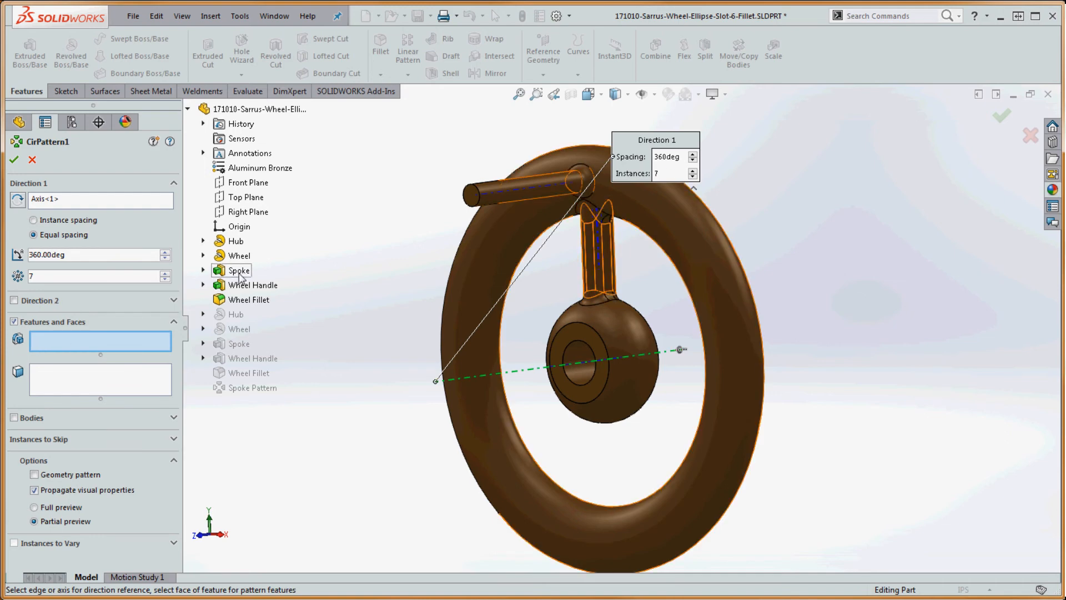
left_click(239, 272)
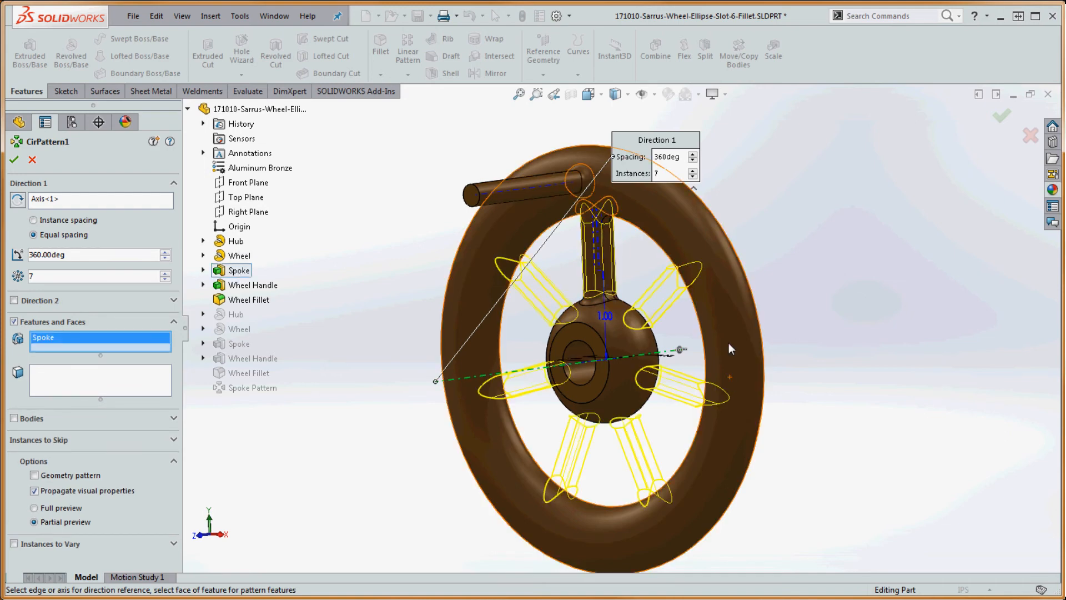
left_click(257, 305)
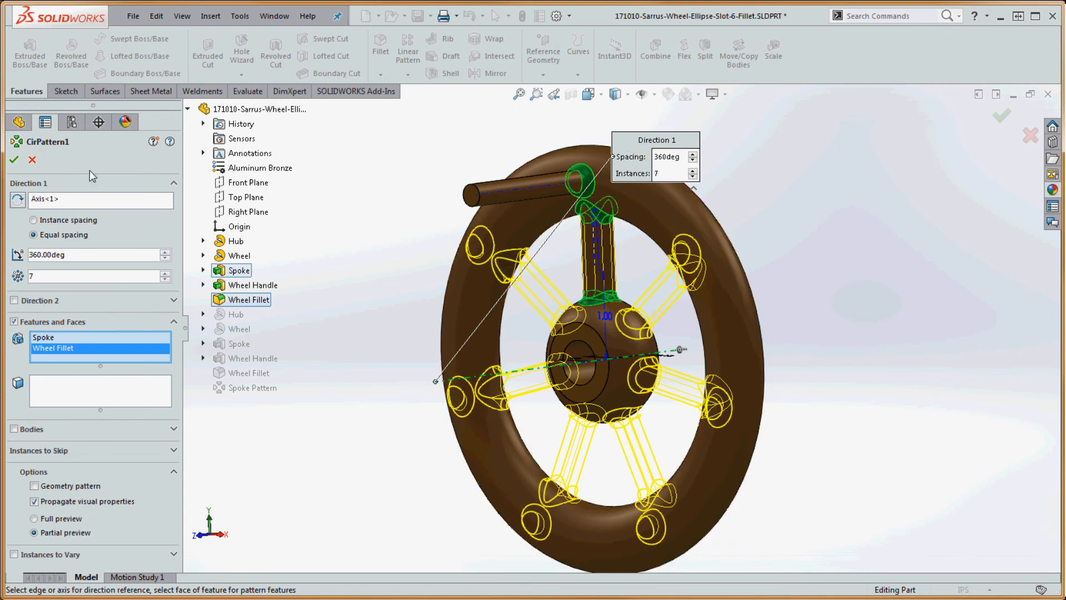
left_click(15, 160)
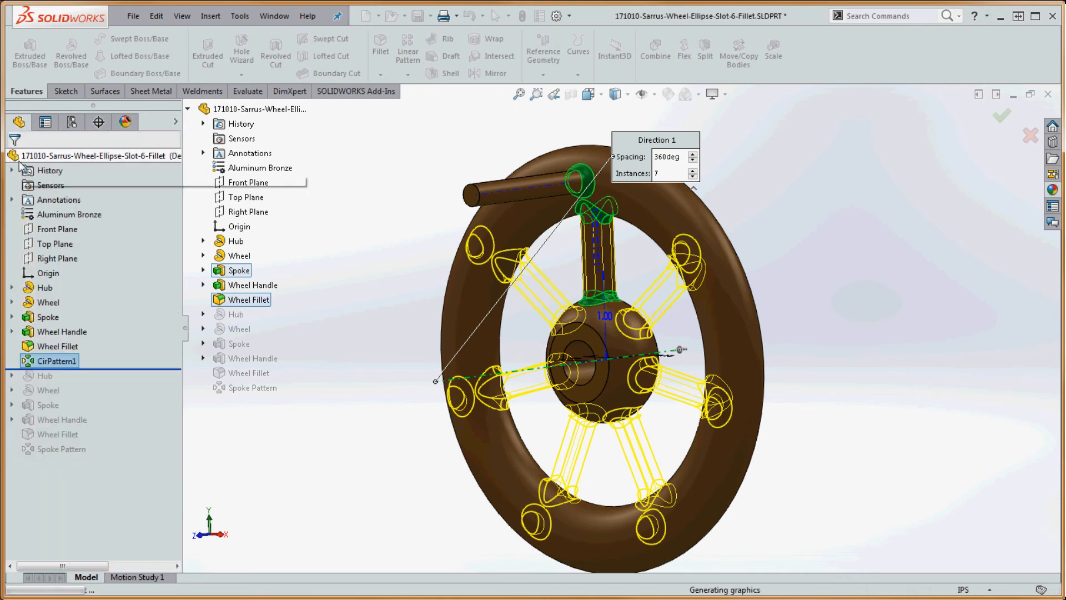
left_click_drag(548, 320, 549, 319)
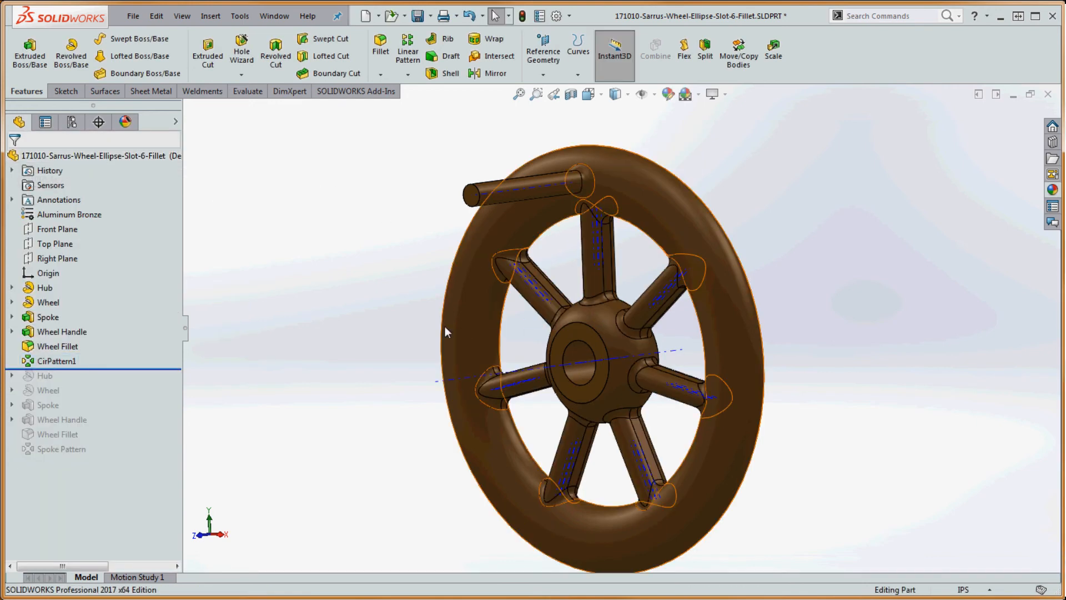
- Rename the circular pattern feature as Spoke Pattern
mouse_move(443, 325)
middle_mouse_down()
mouse_move(479, 295)
mouse_move(438, 332)
middle_mouse_up()
scroll(543, 329, "up", 3)
scroll(589, 364, "down", 2)
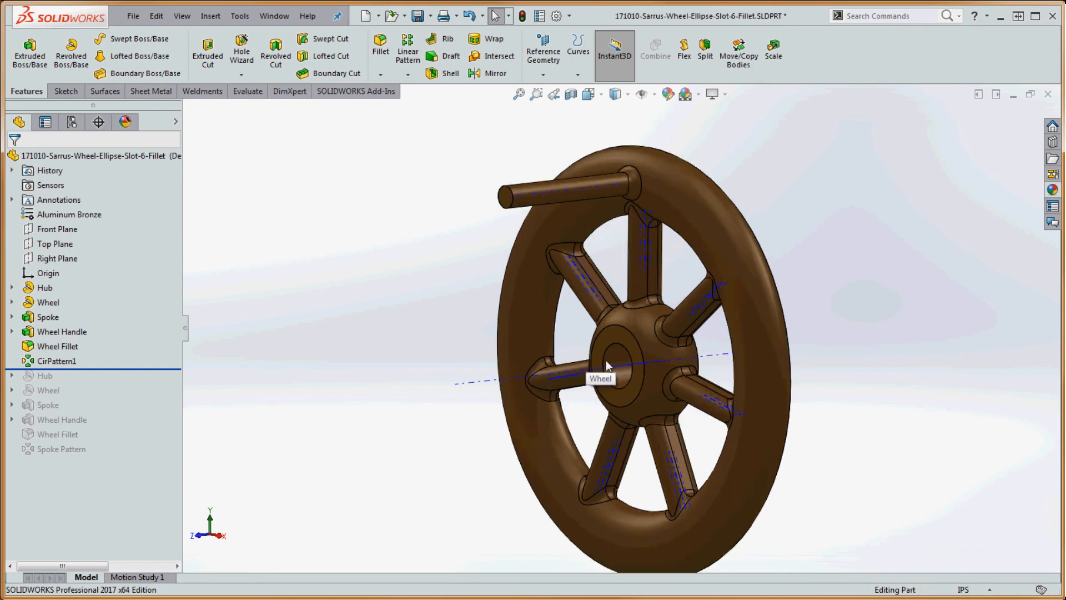
scroll(491, 376, "up", 2)
left_click(53, 362)
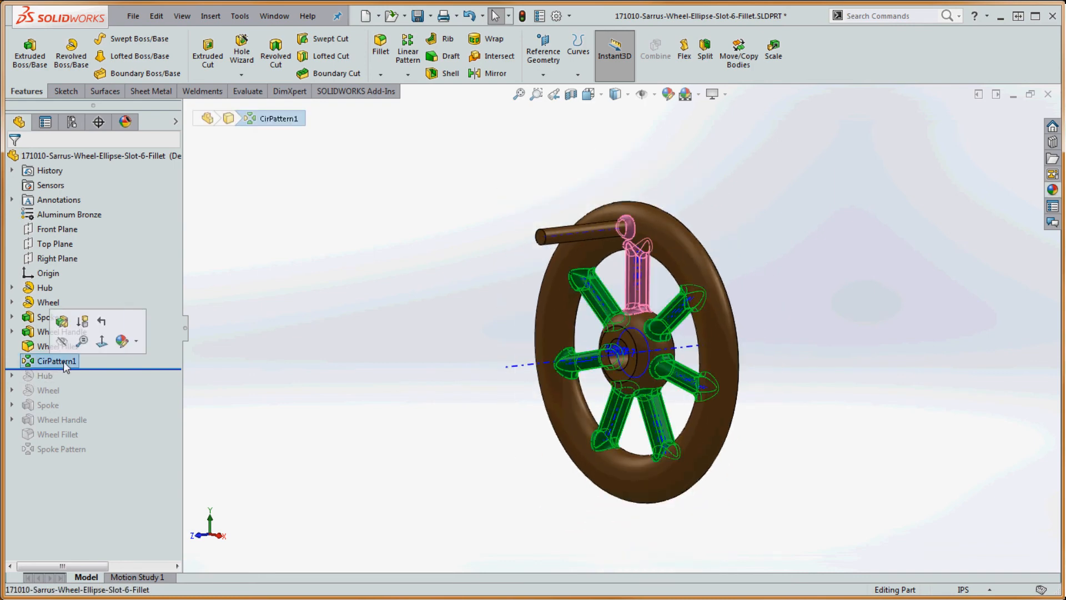
left_click(81, 362)
left_click(84, 362)
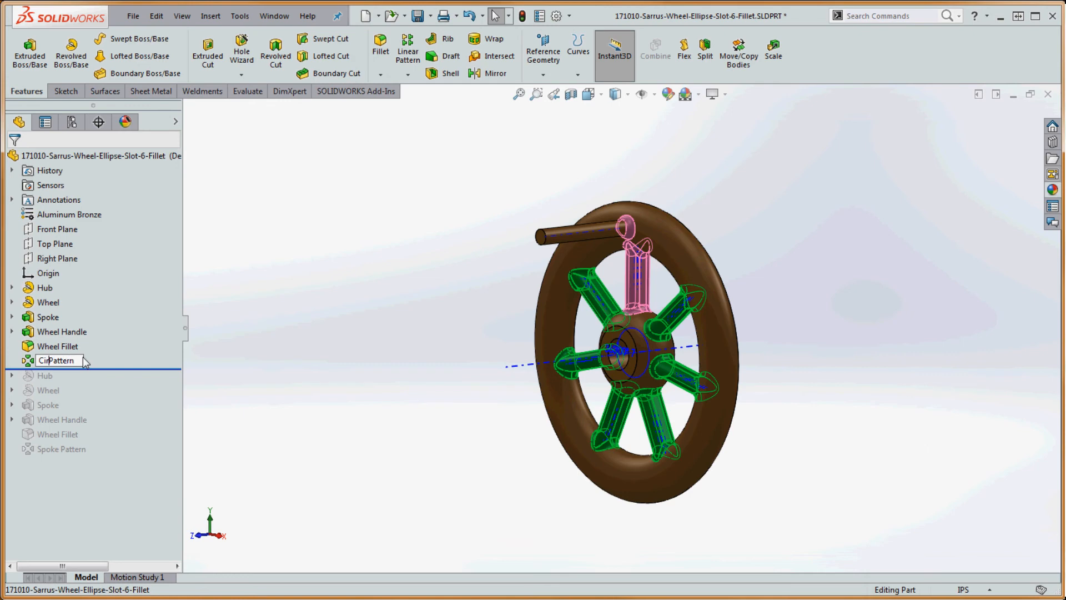
key("Home")
type("Spoke")
key("BackSpace")
key("BackSpace")
key("BackSpace")
left_click(251, 318)
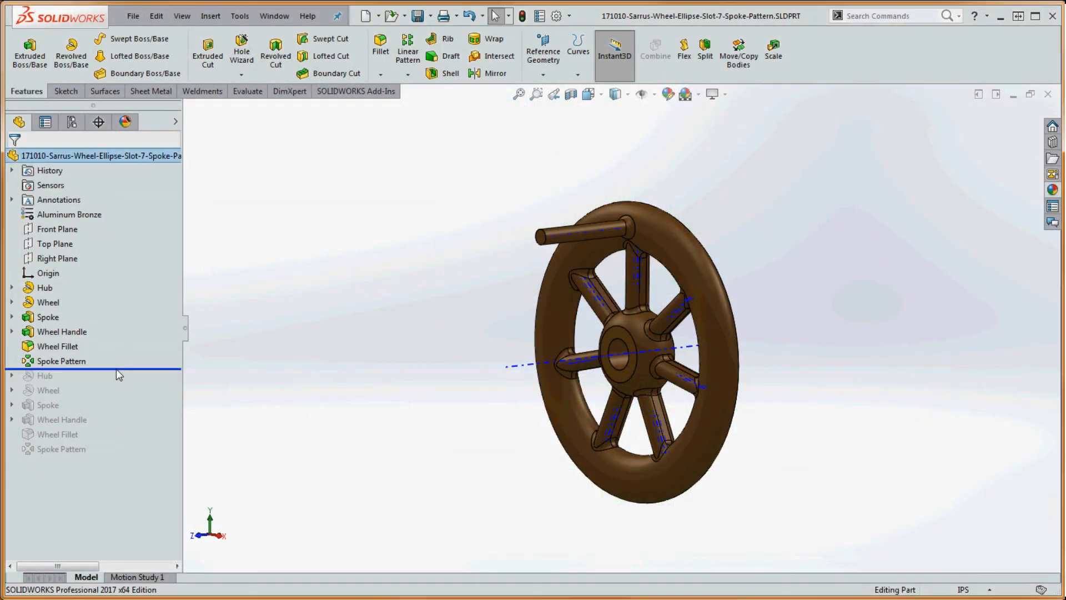
- Roll the history forward past the old duplicate Hub feature and delete it together with its dependent child features
left_click_drag(126, 364, 118, 384)
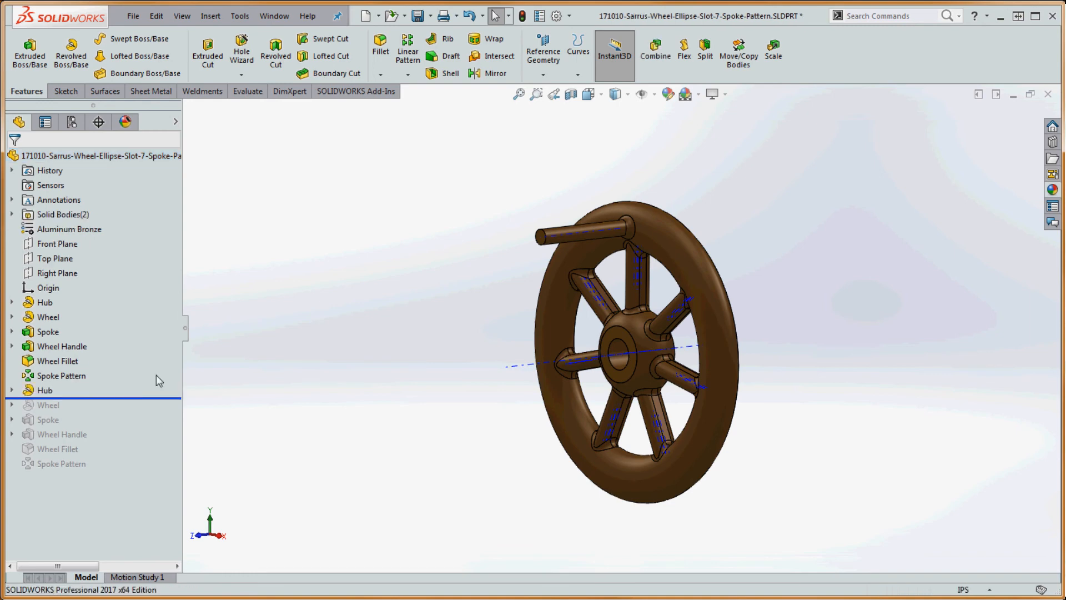
right_click(53, 393)
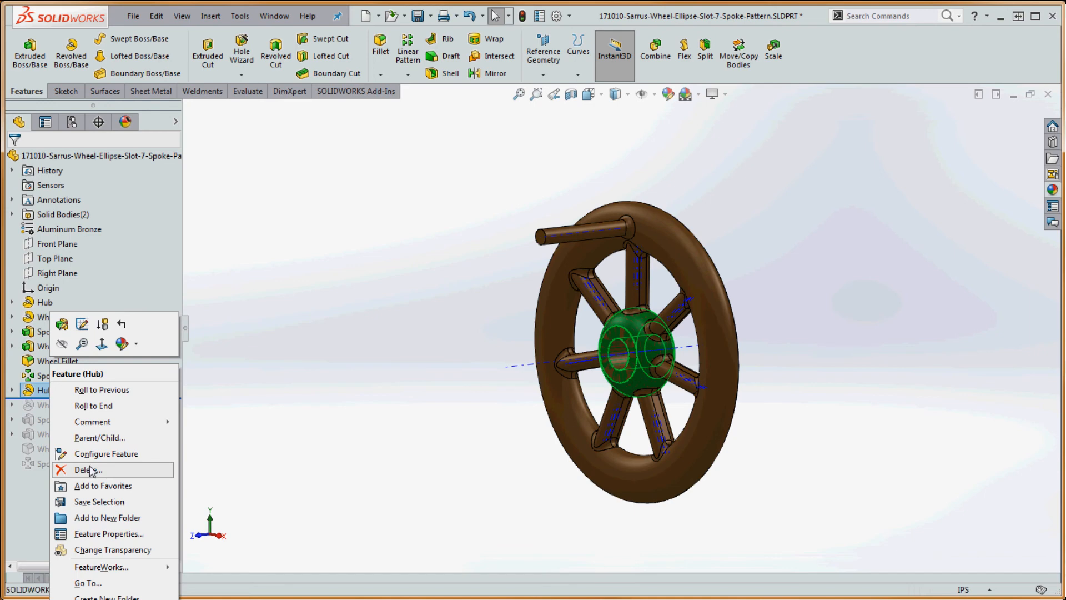
left_click(89, 470)
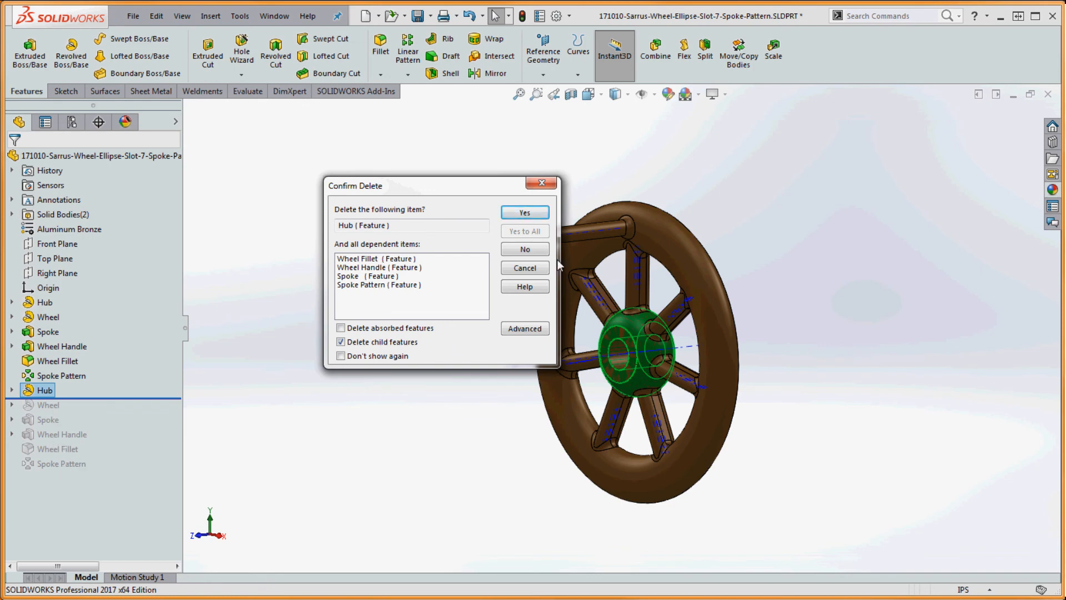
left_click(525, 212)
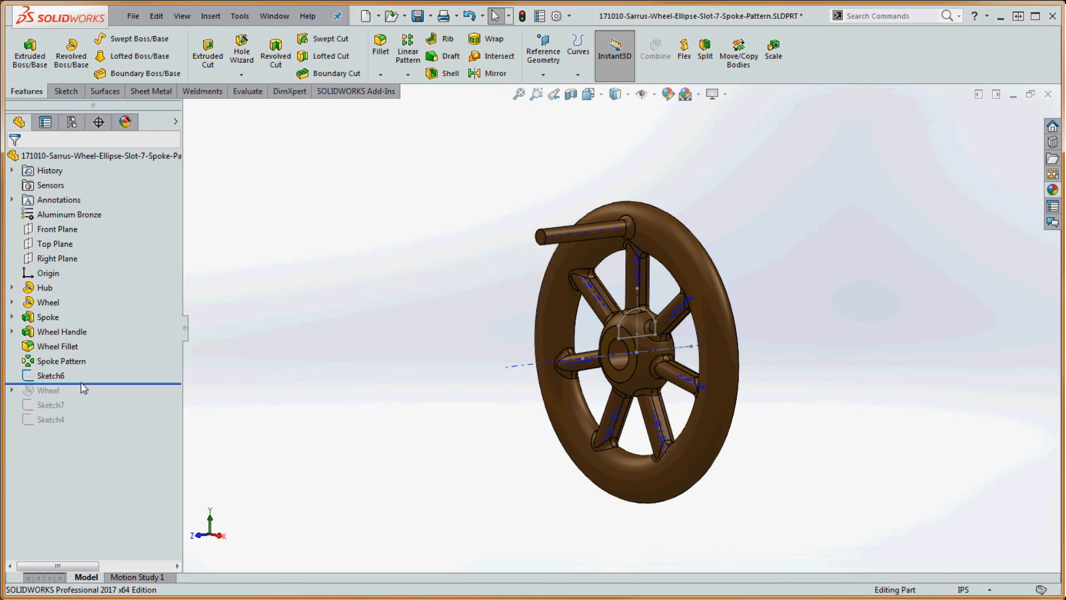
- Roll the history forward to the end of the feature tree and delete the leftover Sketch6
left_click_drag(87, 390, 89, 437)
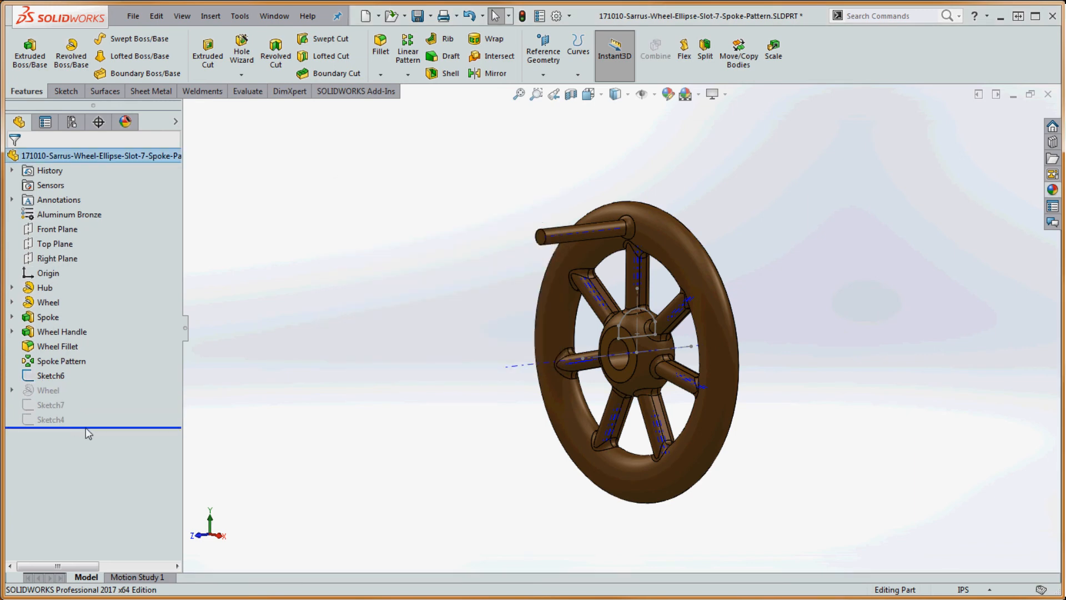
left_click(56, 391)
right_click(63, 393)
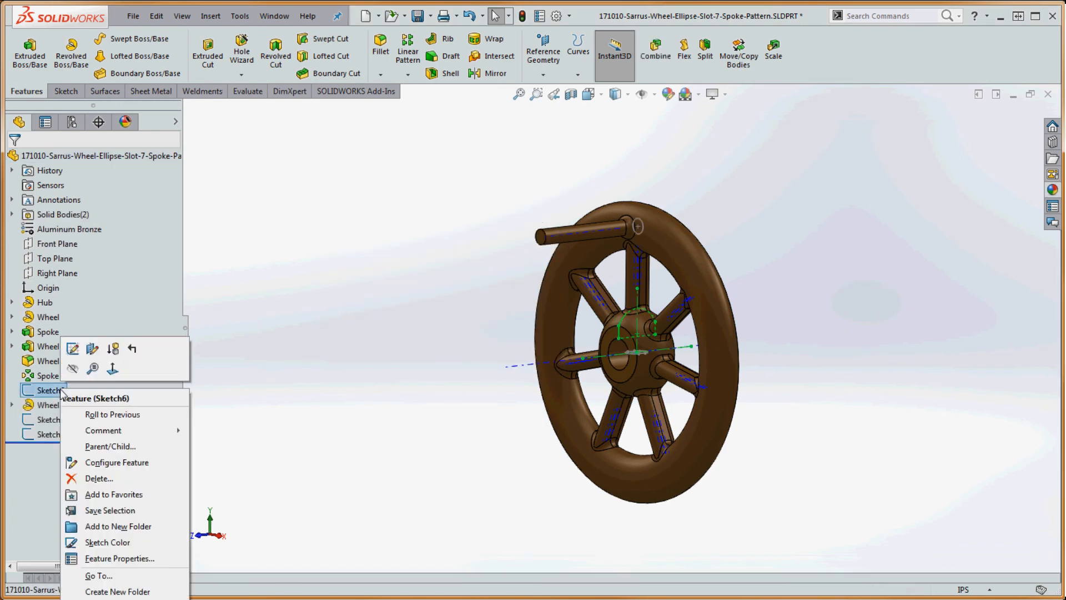
left_click(99, 479)
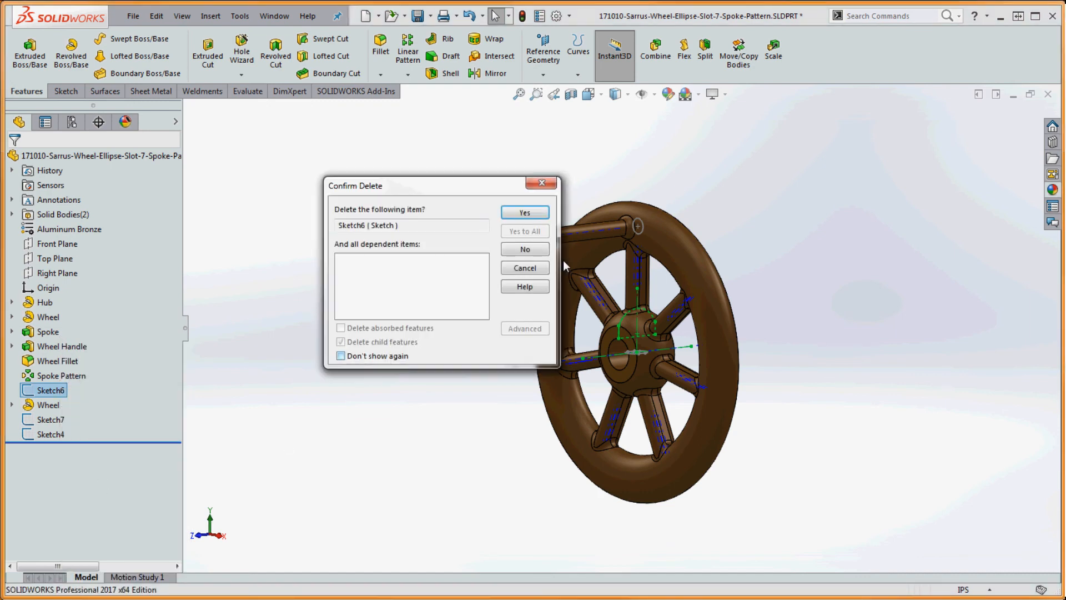
left_click(527, 214)
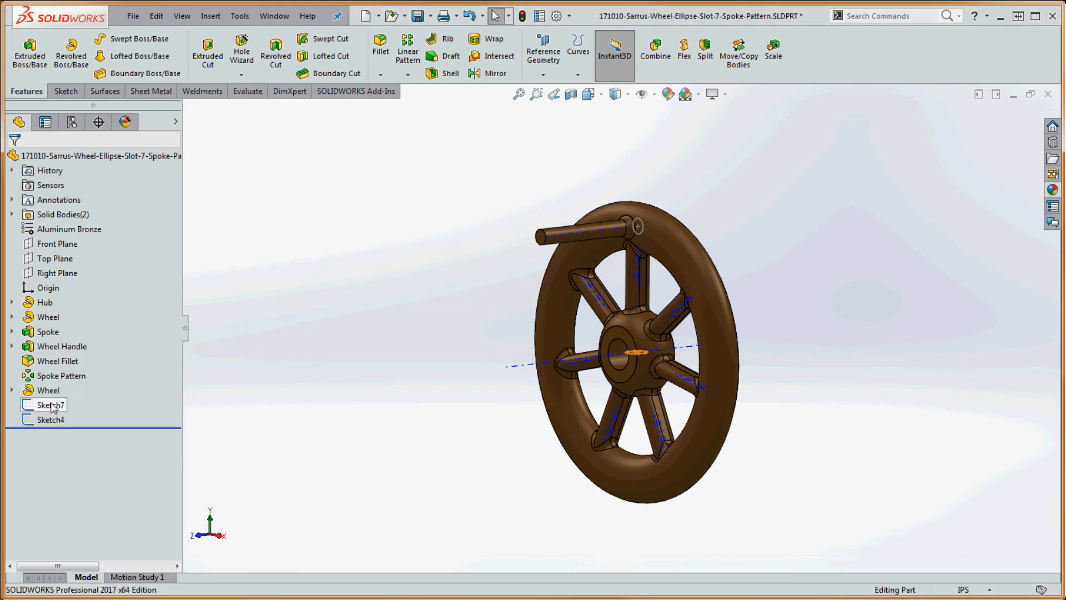
- Delete the old duplicate Wheel feature that follows Spoke Pattern in the feature tree
right_click(47, 391)
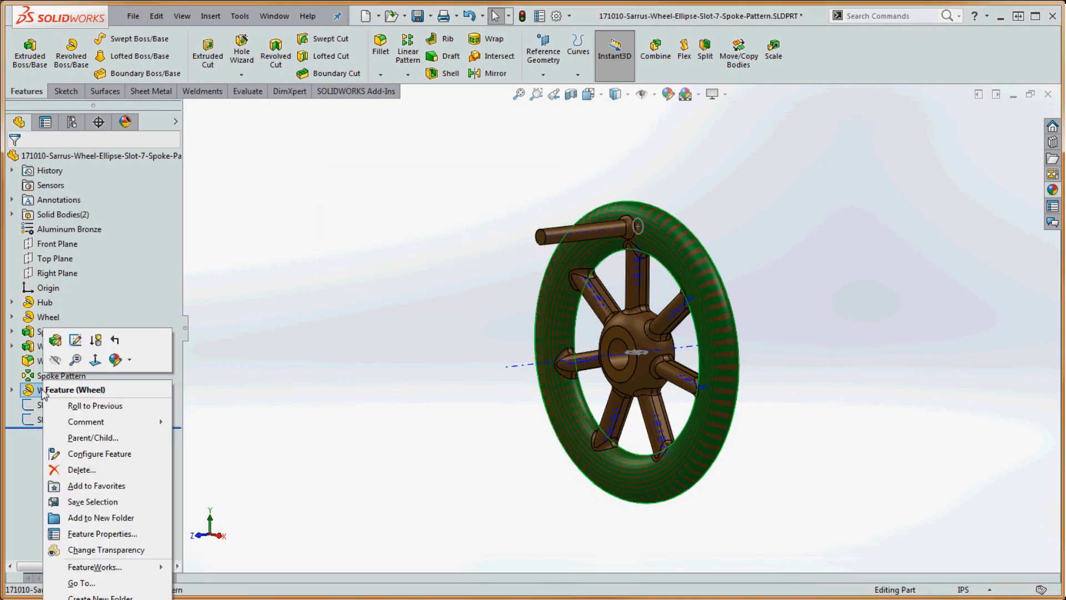
left_click(82, 471)
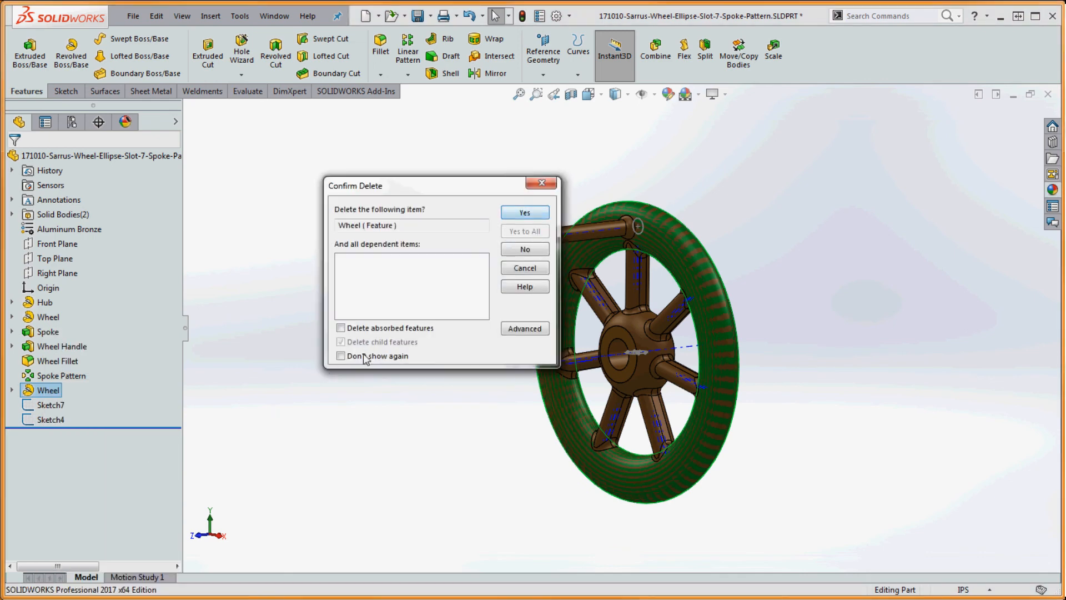
left_click(523, 216)
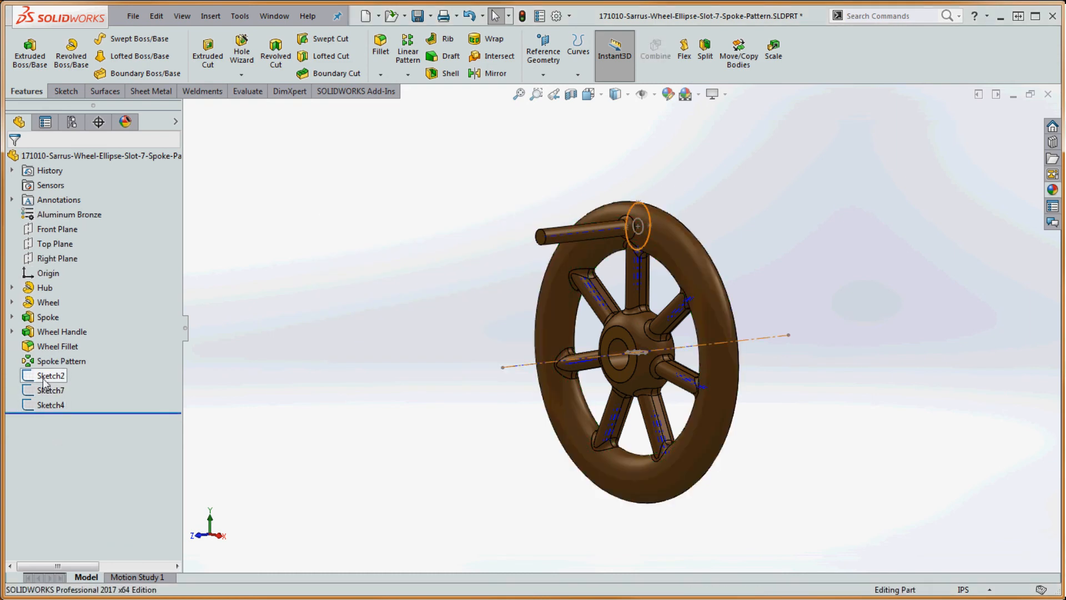
- Delete the three leftover sketches Sketch2, Sketch7 and Sketch4 from the end of the feature tree
left_click(49, 375)
left_click(49, 405, "shift")
right_click(49, 407)
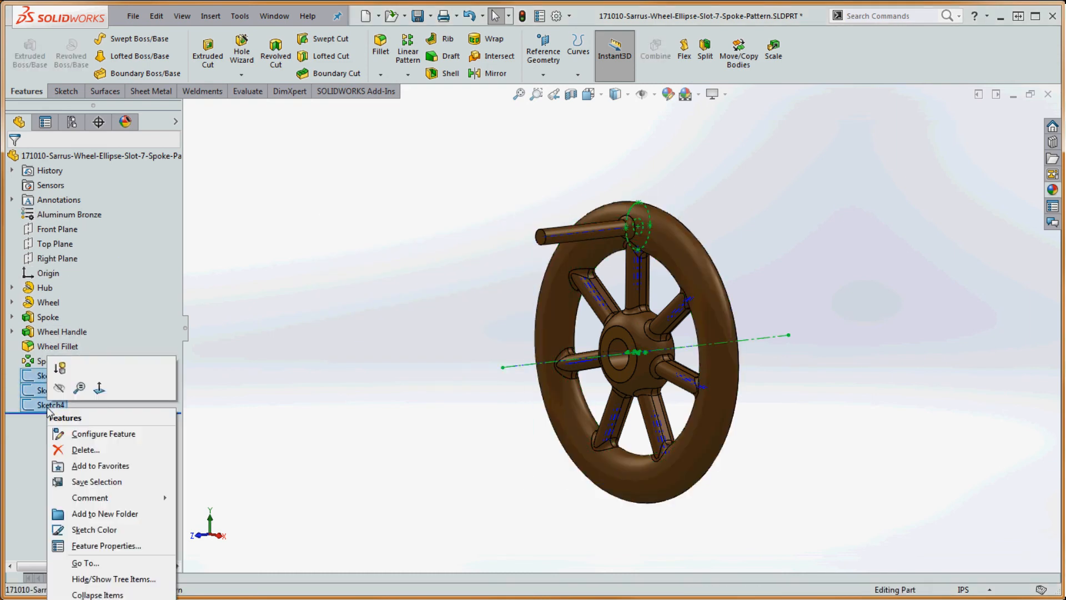
left_click(69, 450)
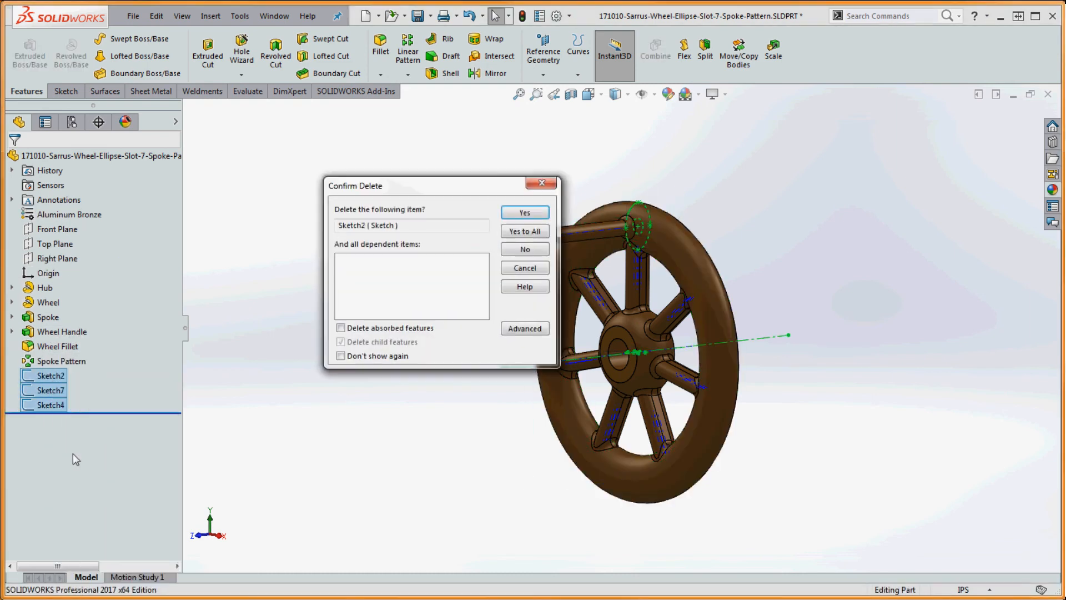
left_click(534, 214)
left_click(529, 213)
left_click(525, 214)
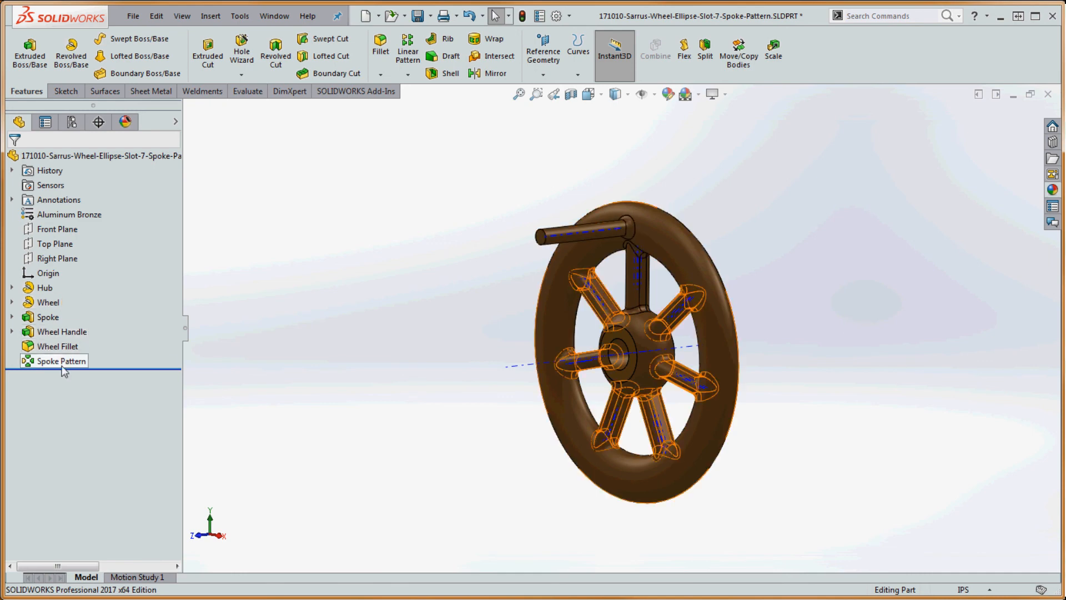
- Turn off the display of temporary axes
scroll(778, 287, "down", 2)
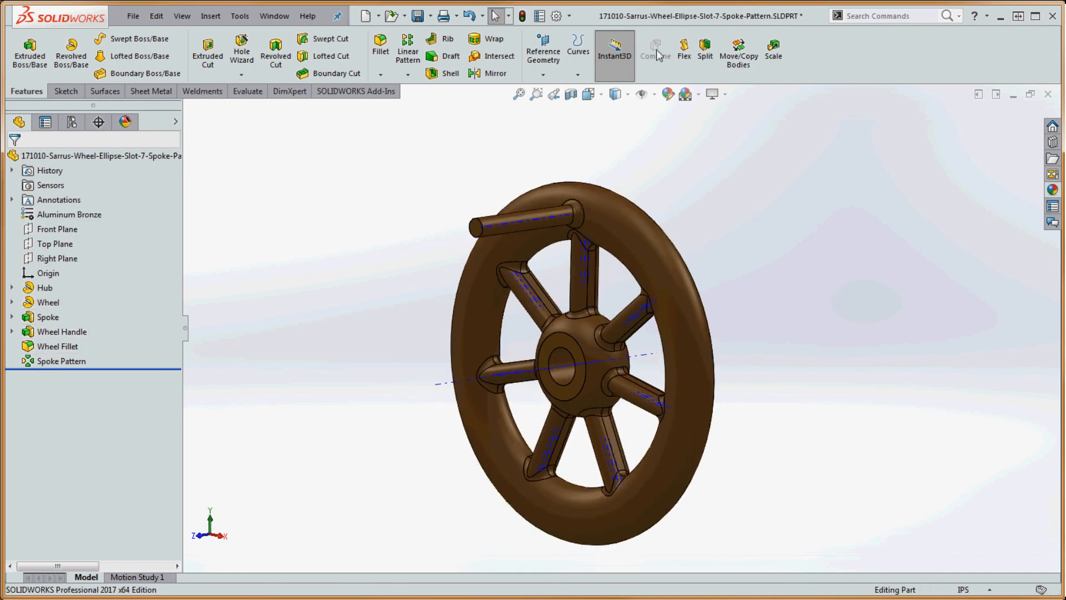
left_click(644, 93)
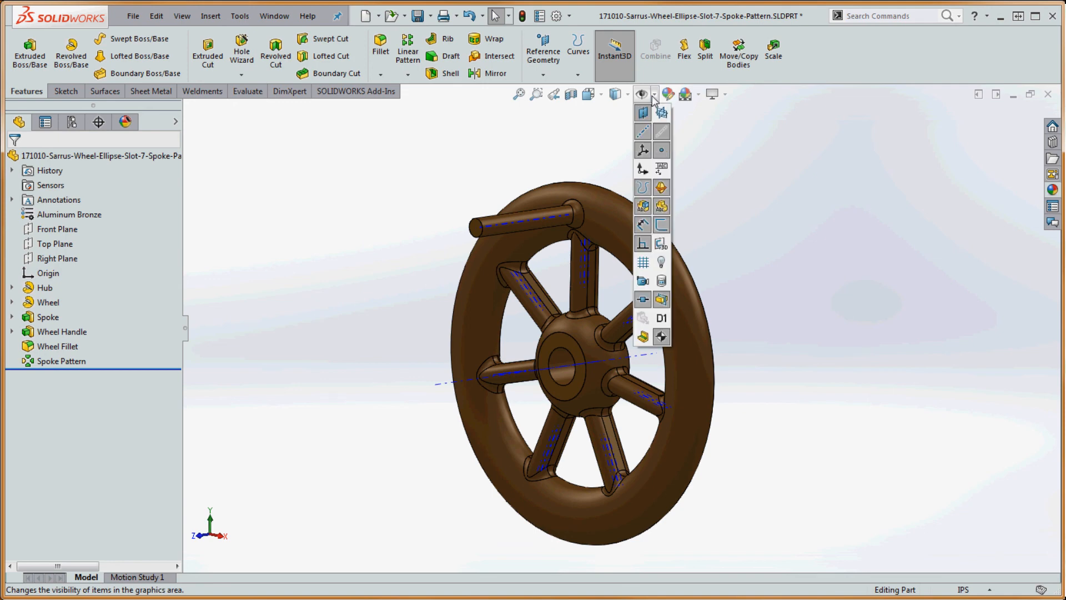
left_click(662, 133)
left_click(715, 226)
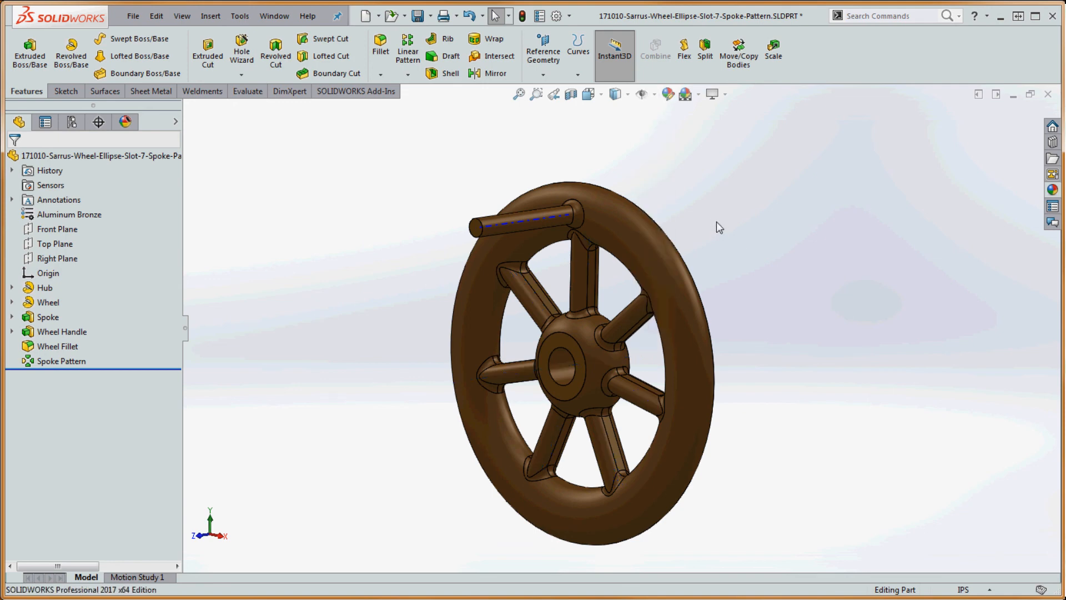
scroll(715, 222, "down", 2)
scroll(691, 224, "up", 1)
middle_click_drag(715, 224, 708, 234)
scroll(707, 234, "down", 1)
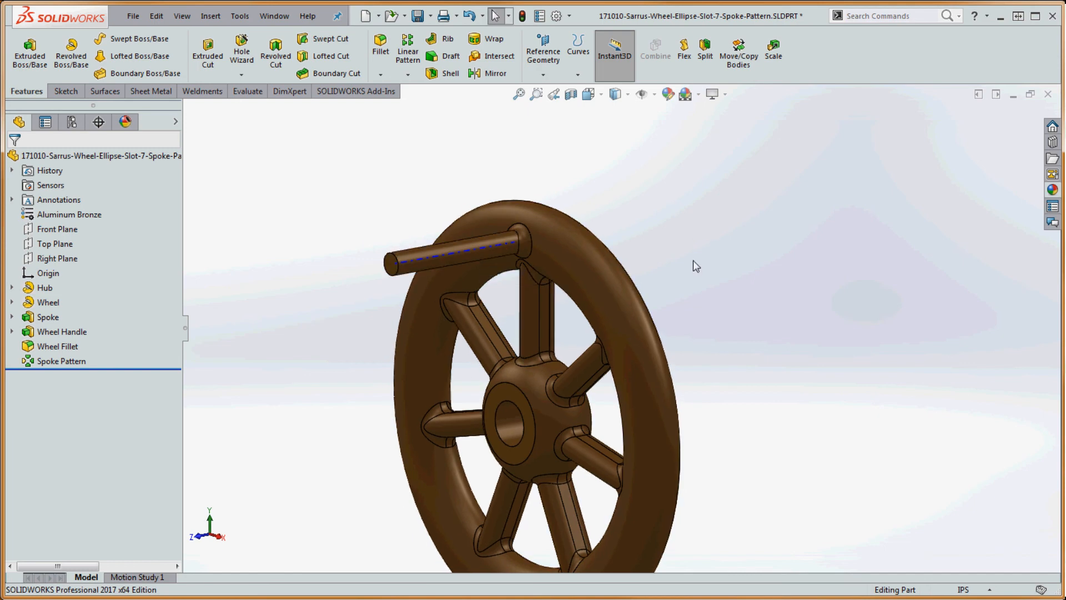
scroll(611, 355, "up", 3)
scroll(620, 420, "down", 3)
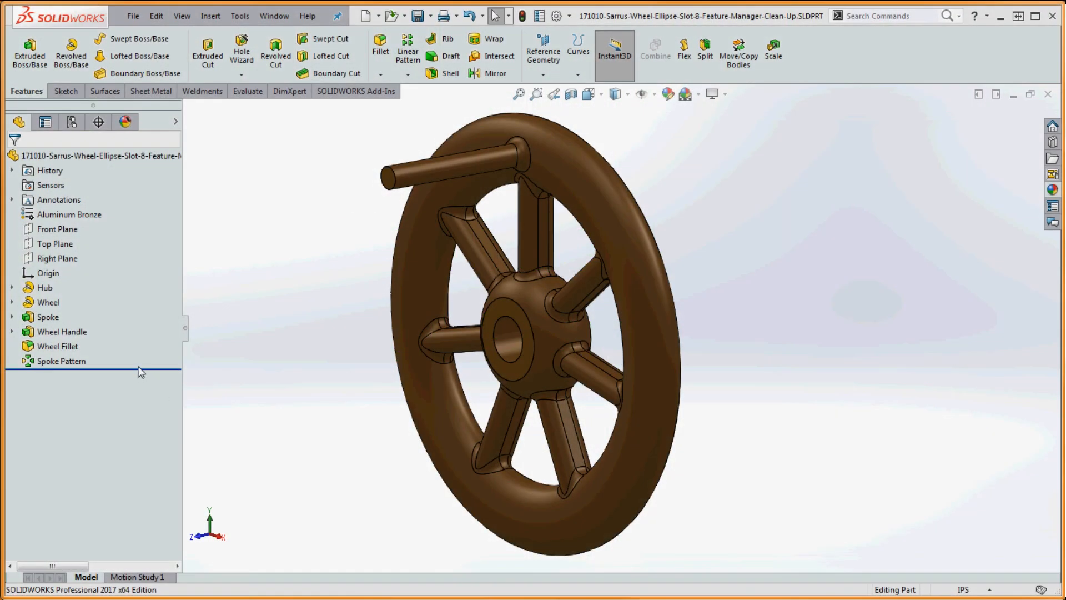
- Roll the history back to just after the Hub feature and examine the dimensions of its sketch
left_click_drag(141, 374, 133, 300)
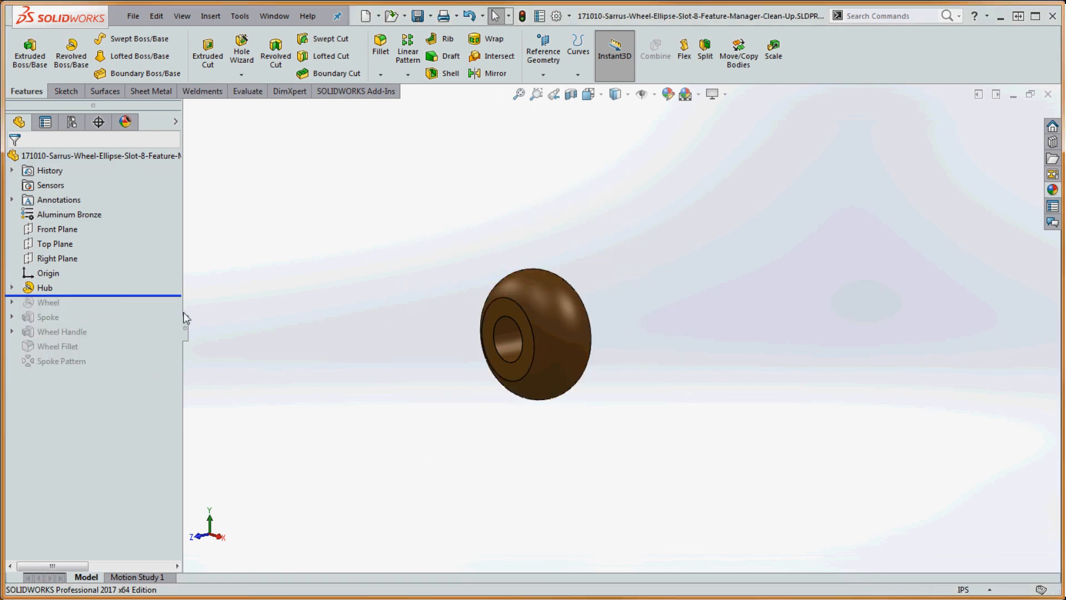
left_click(12, 287)
left_click(47, 302)
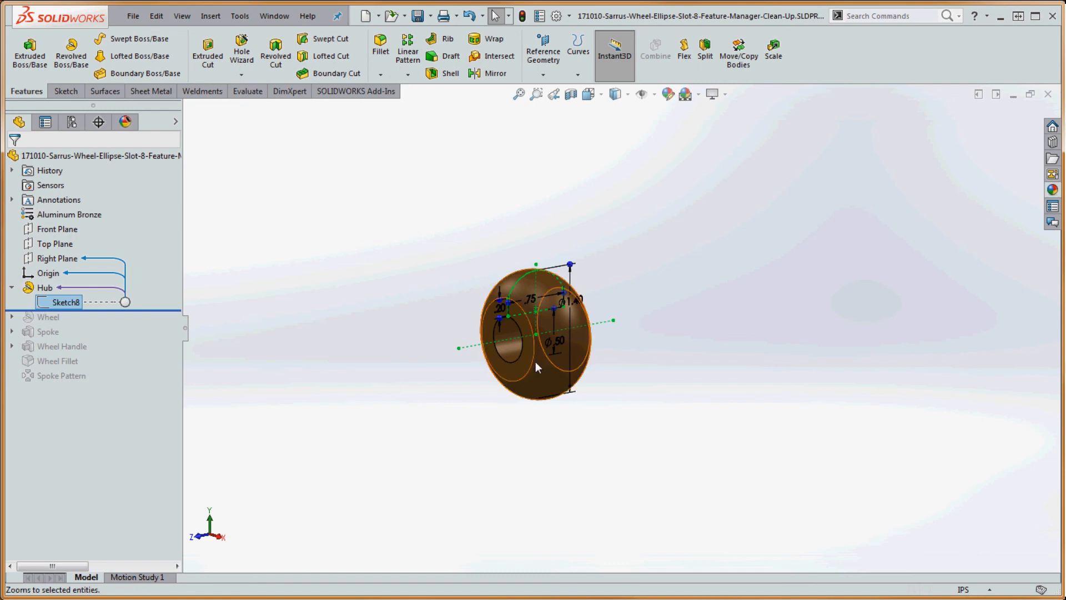
left_click(274, 359)
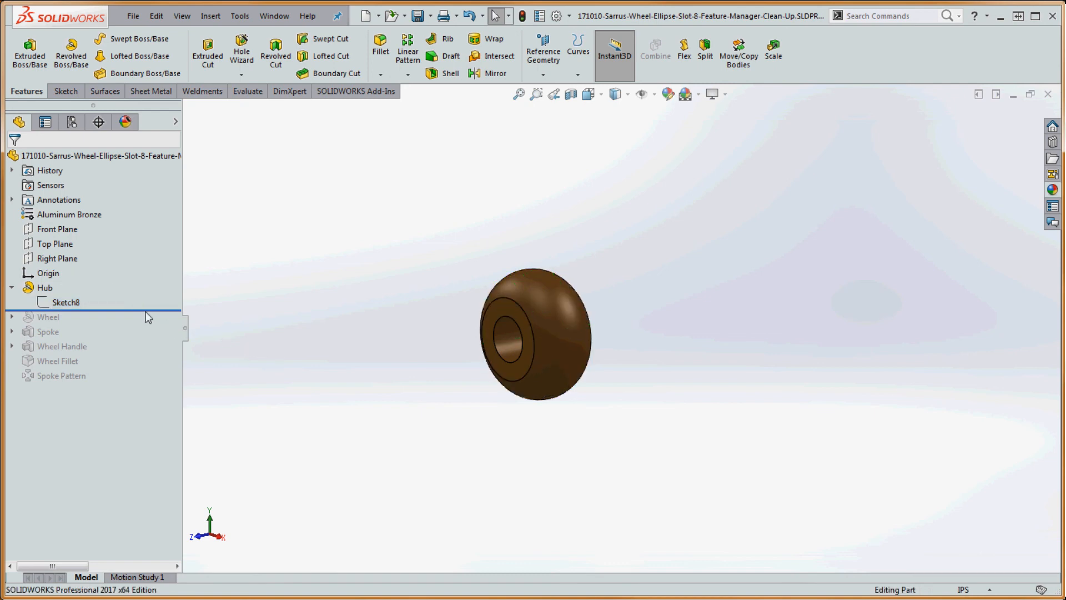
- Roll the history forward to include the Wheel feature and examine the dimensions of its sketch
left_click_drag(145, 311, 142, 325)
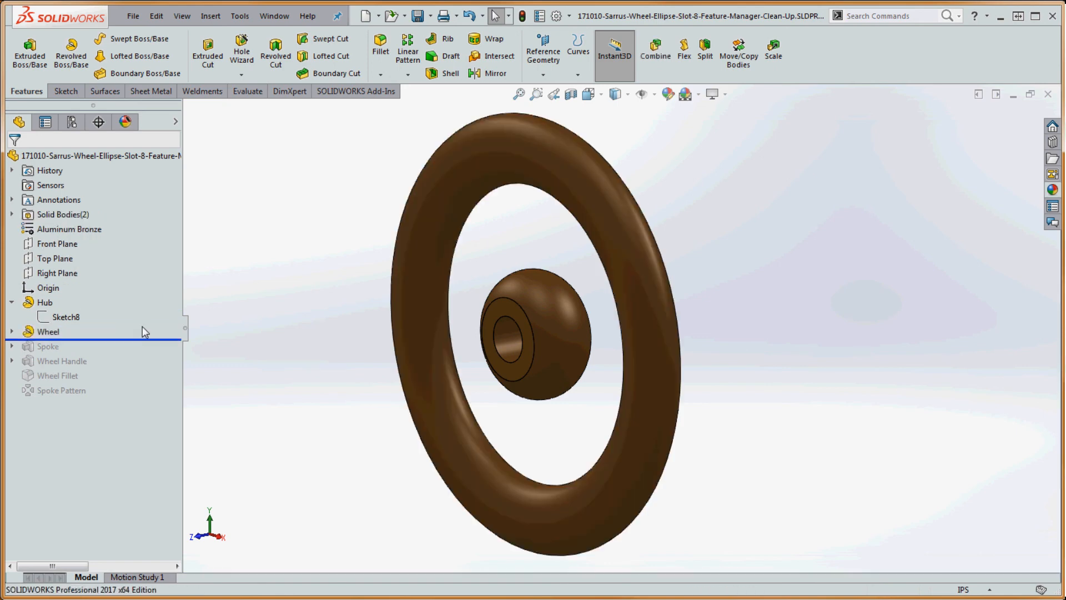
left_click(12, 332)
left_click(62, 346)
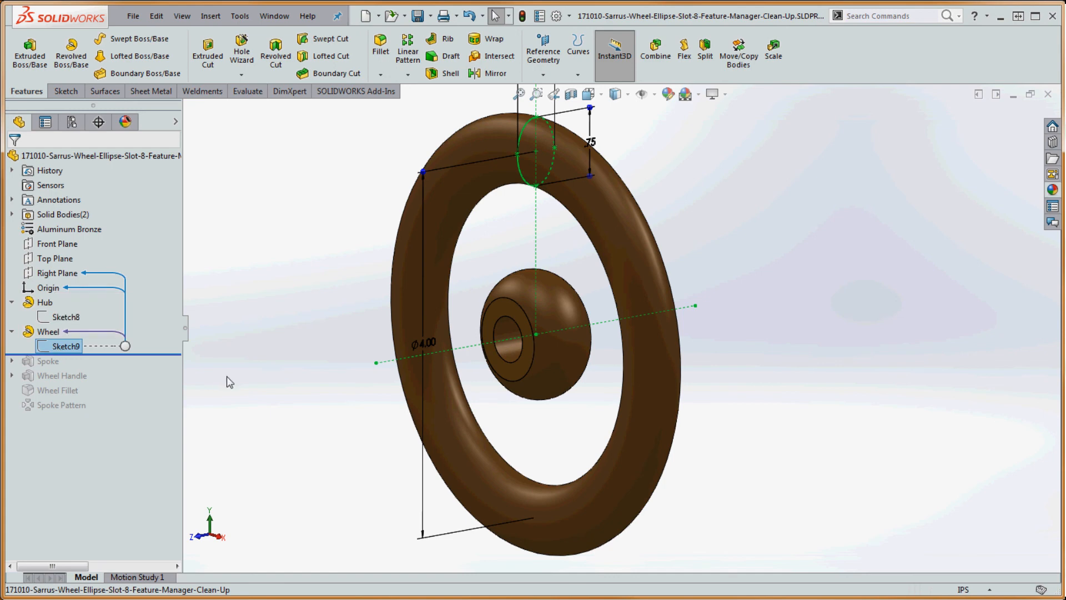
scroll(558, 311, "up", 3)
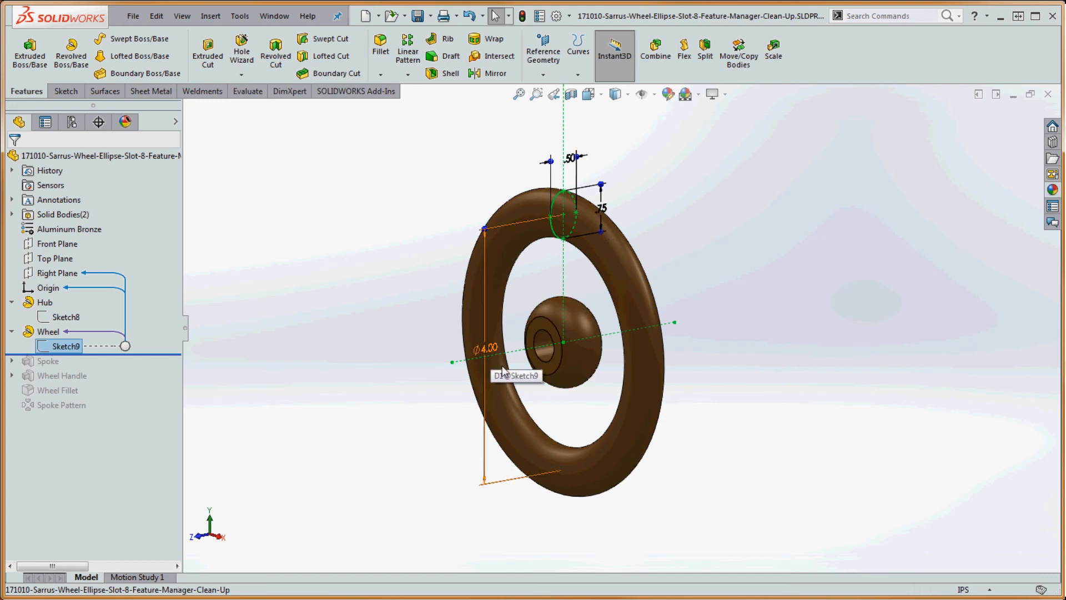
left_click(352, 388)
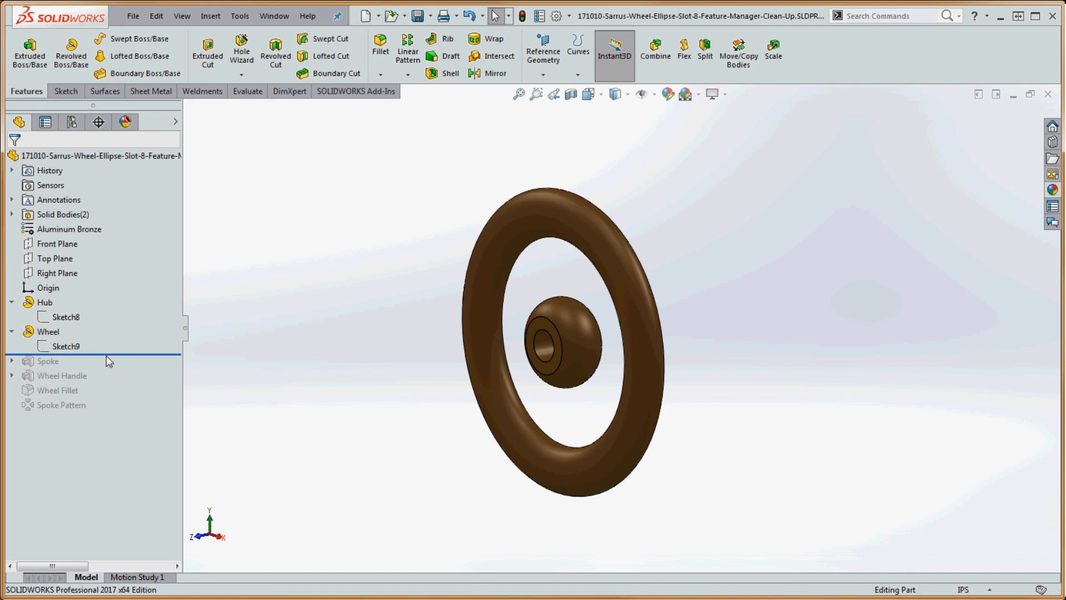
- Roll the history forward one feature at a time through Spoke, Wheel Handle, Wheel Fillet and Spoke Pattern to review the build order
left_click_drag(107, 356, 108, 369)
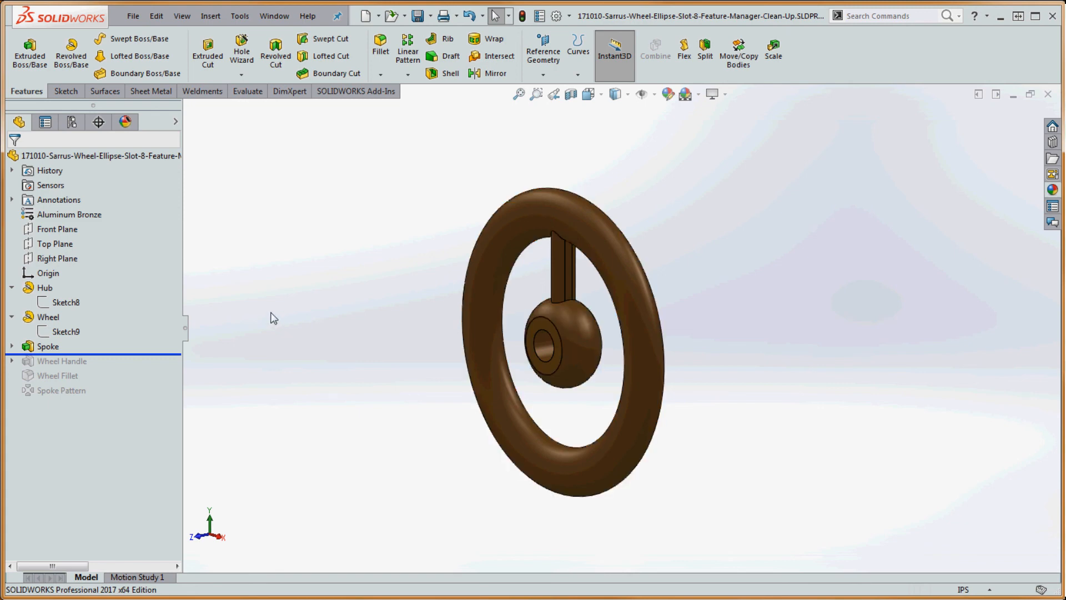
left_click_drag(113, 356, 112, 370)
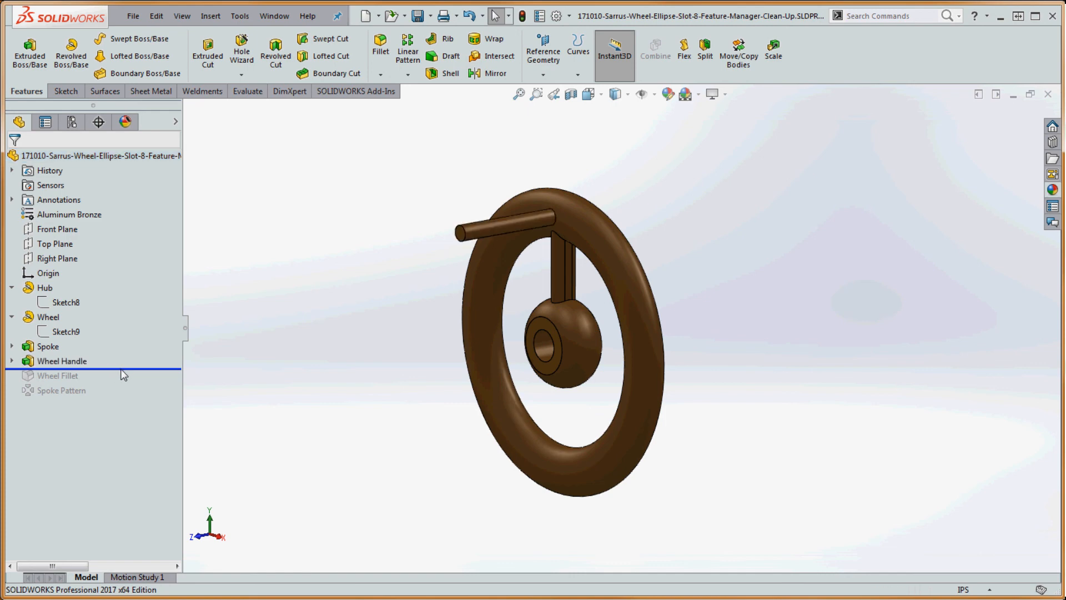
left_click_drag(120, 370, 121, 381)
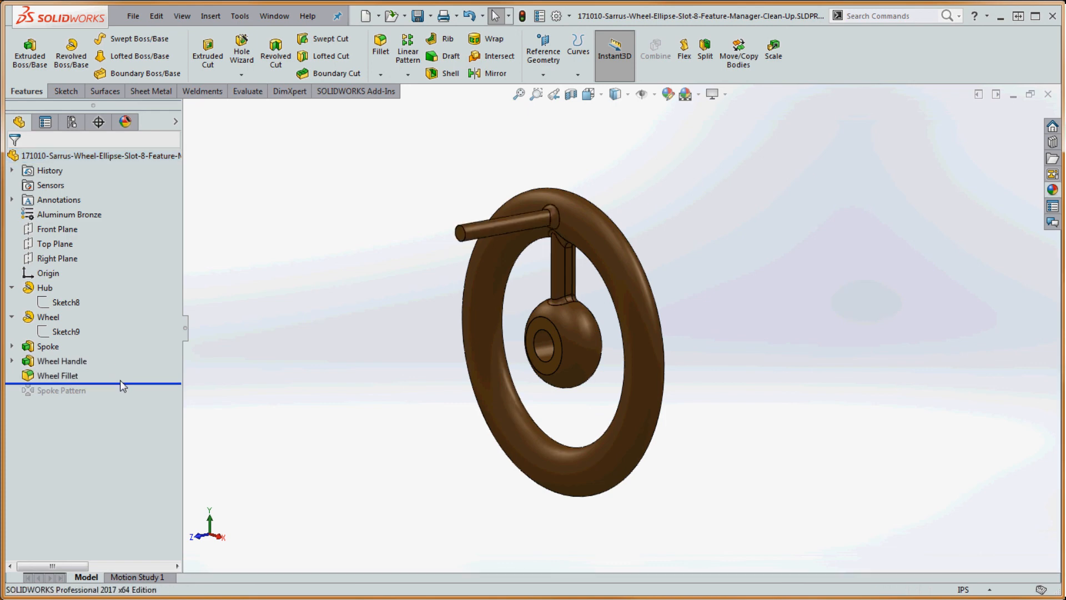
left_click_drag(122, 383, 120, 395)
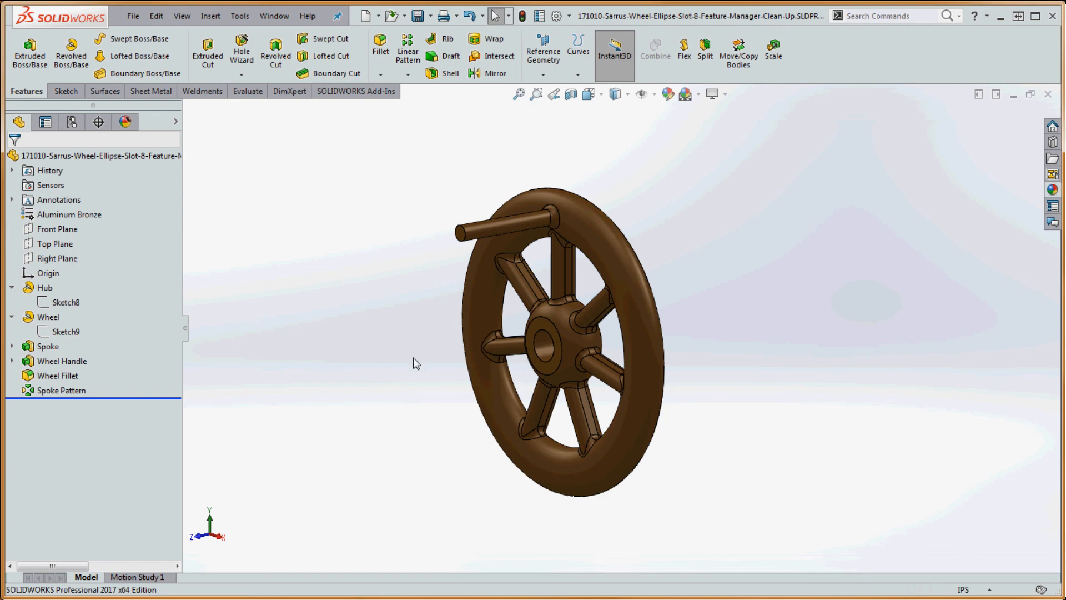
mouse_move(414, 358)
middle_mouse_down()
mouse_move(433, 358)
mouse_move(423, 359)
middle_mouse_up()
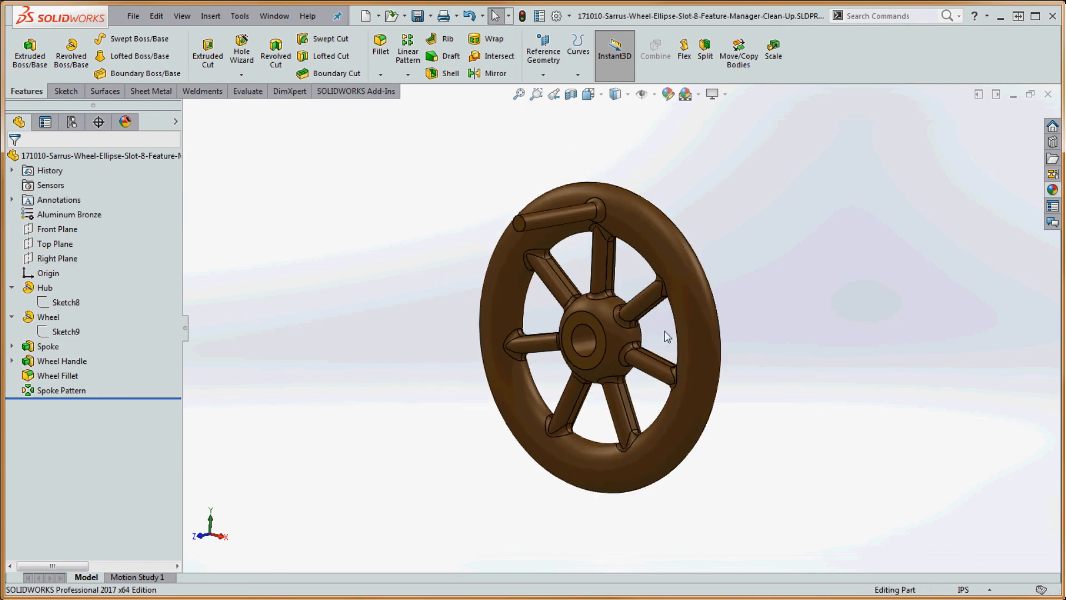